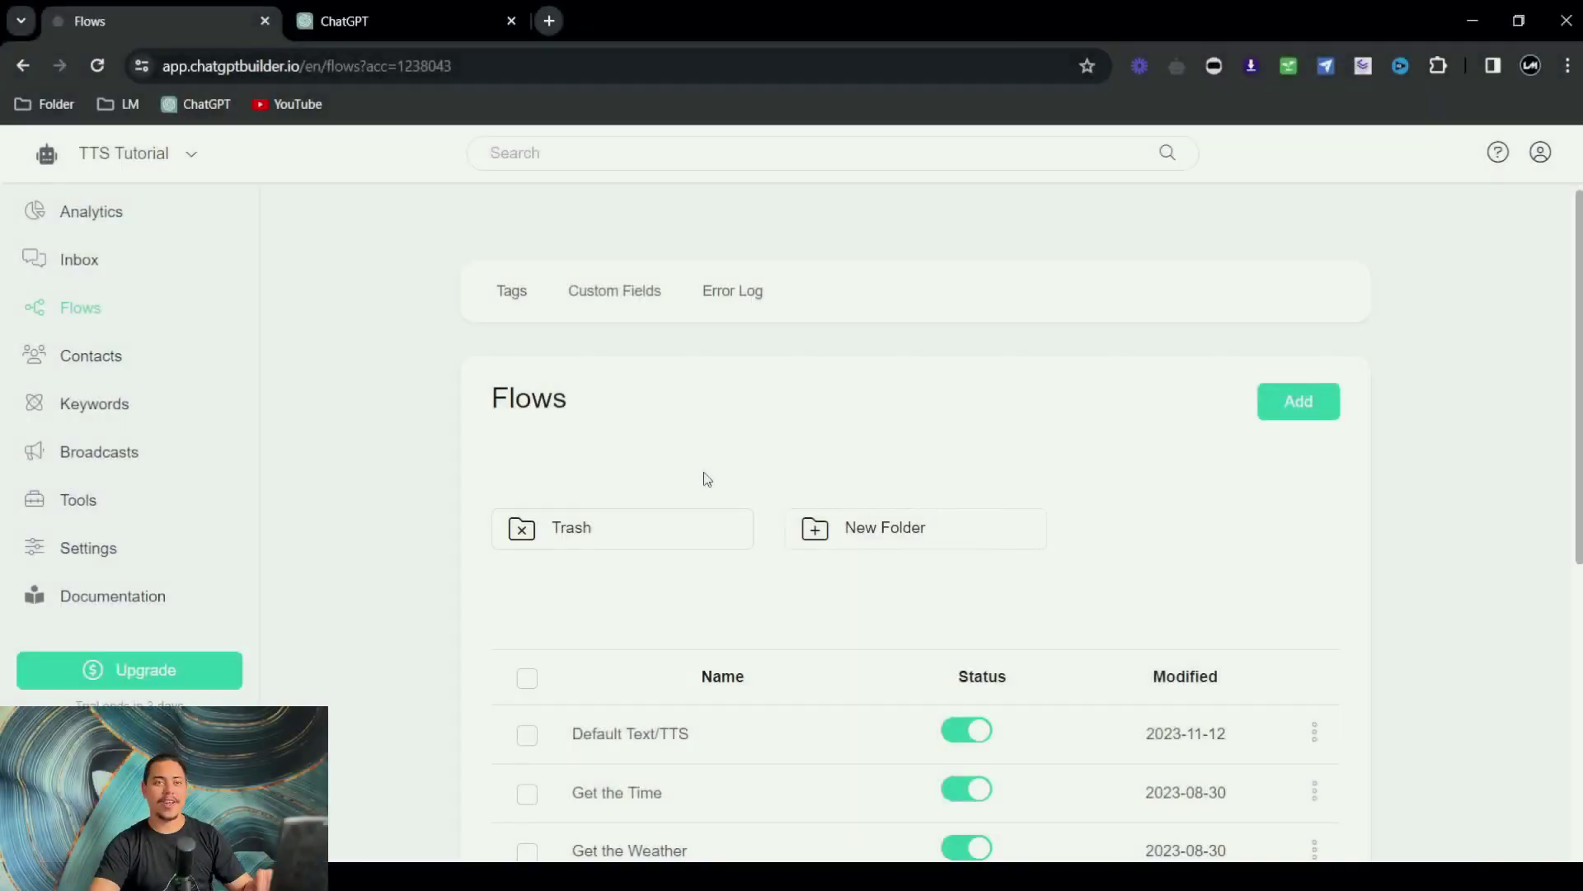
Create a new flow named 'TTS DEFAULT YOUTUBE'.
scroll(1080, 412, down, 3)
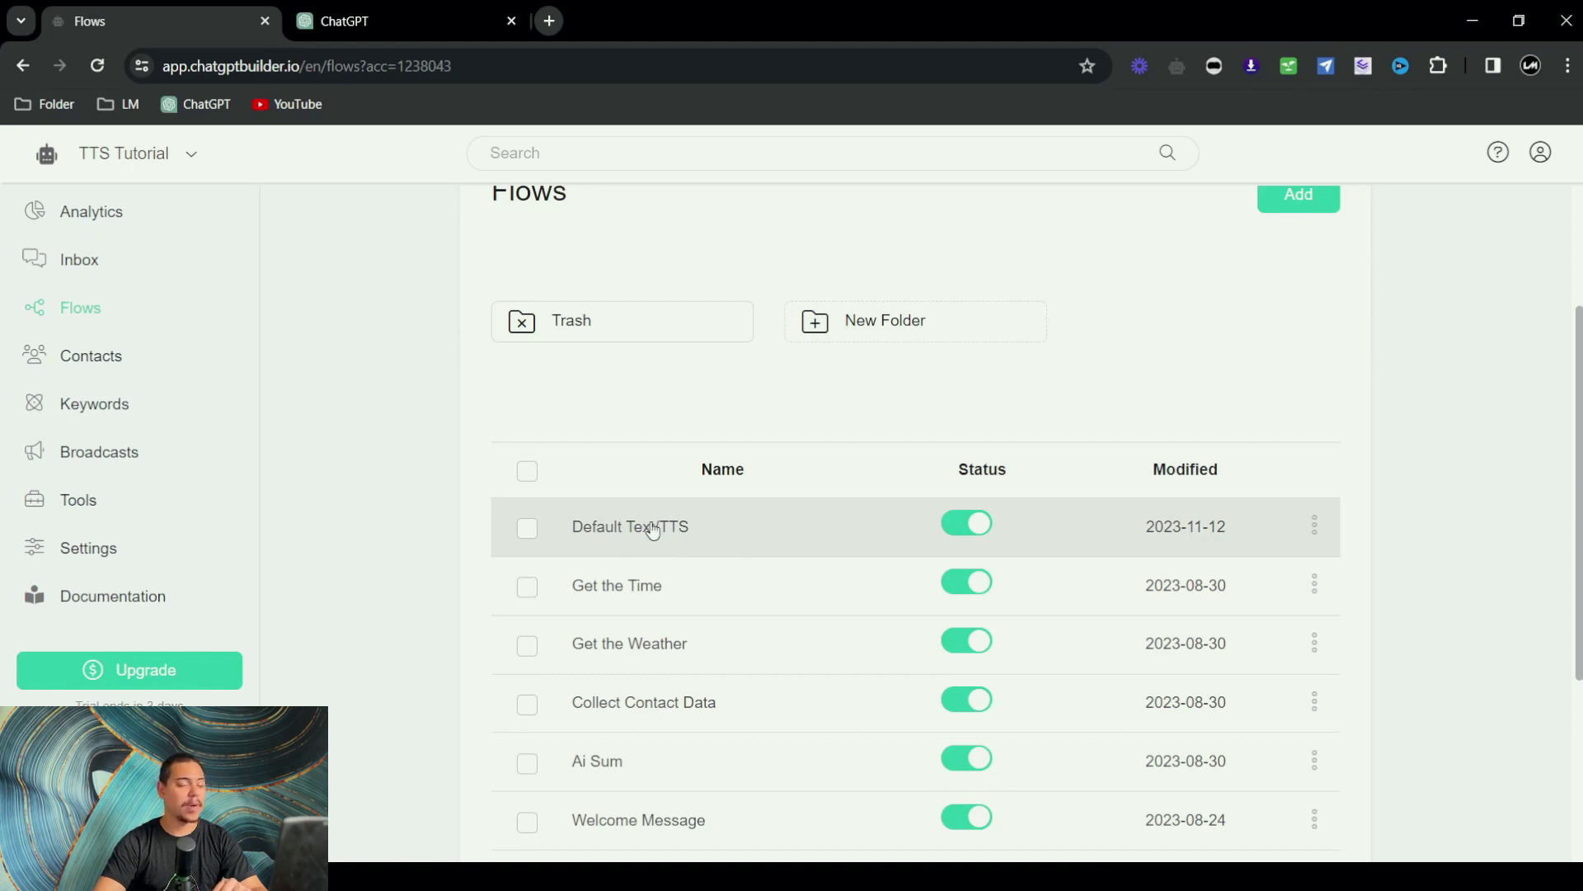
scroll(1338, 313, up, 3)
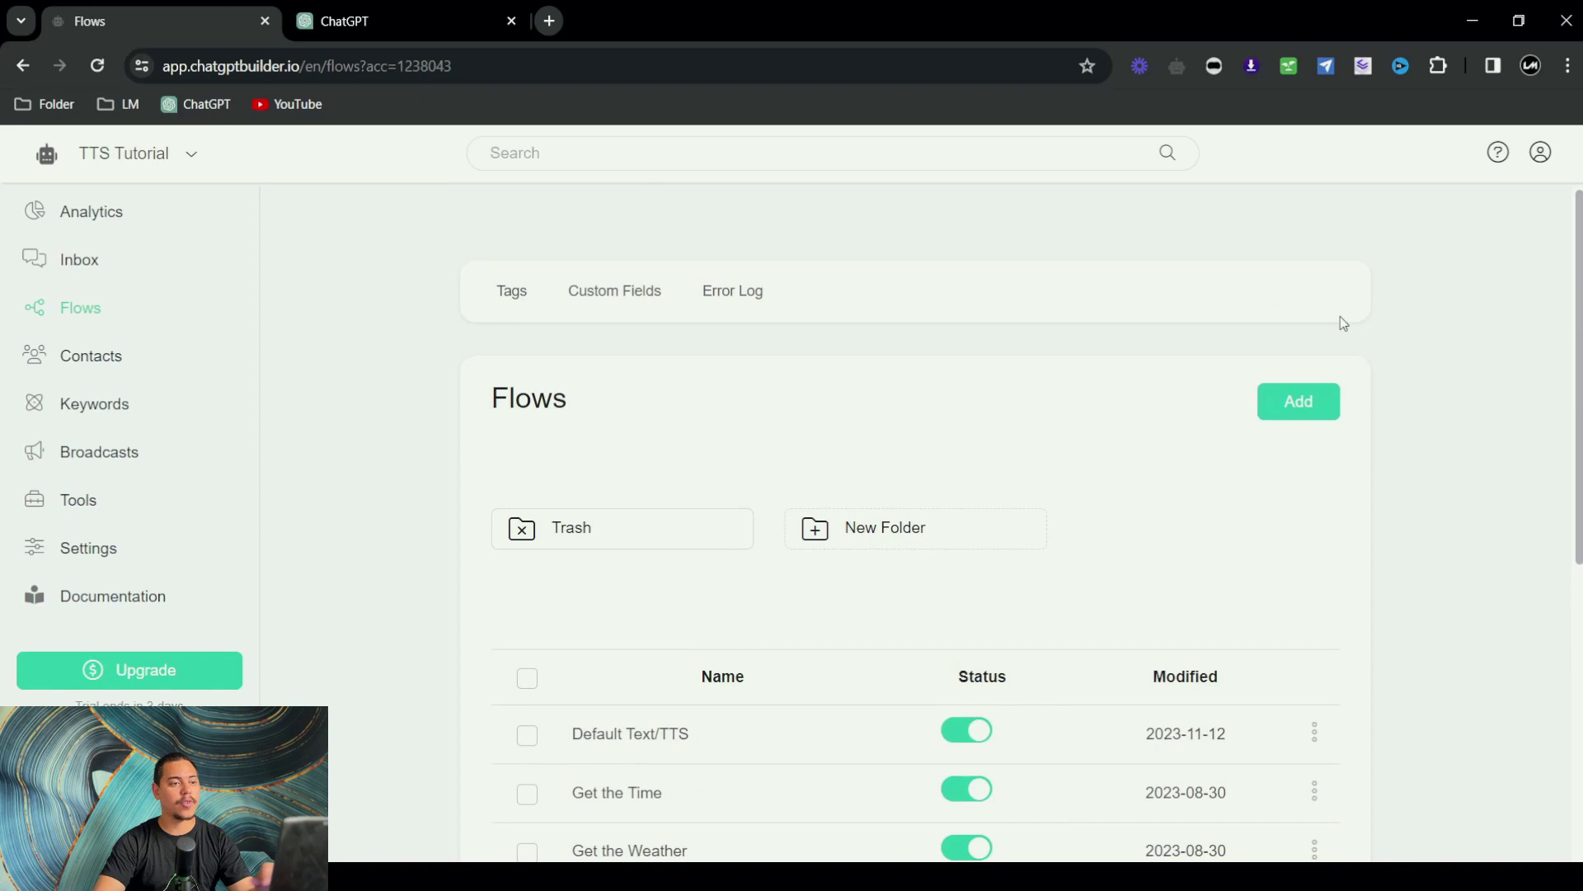
click(1262, 416)
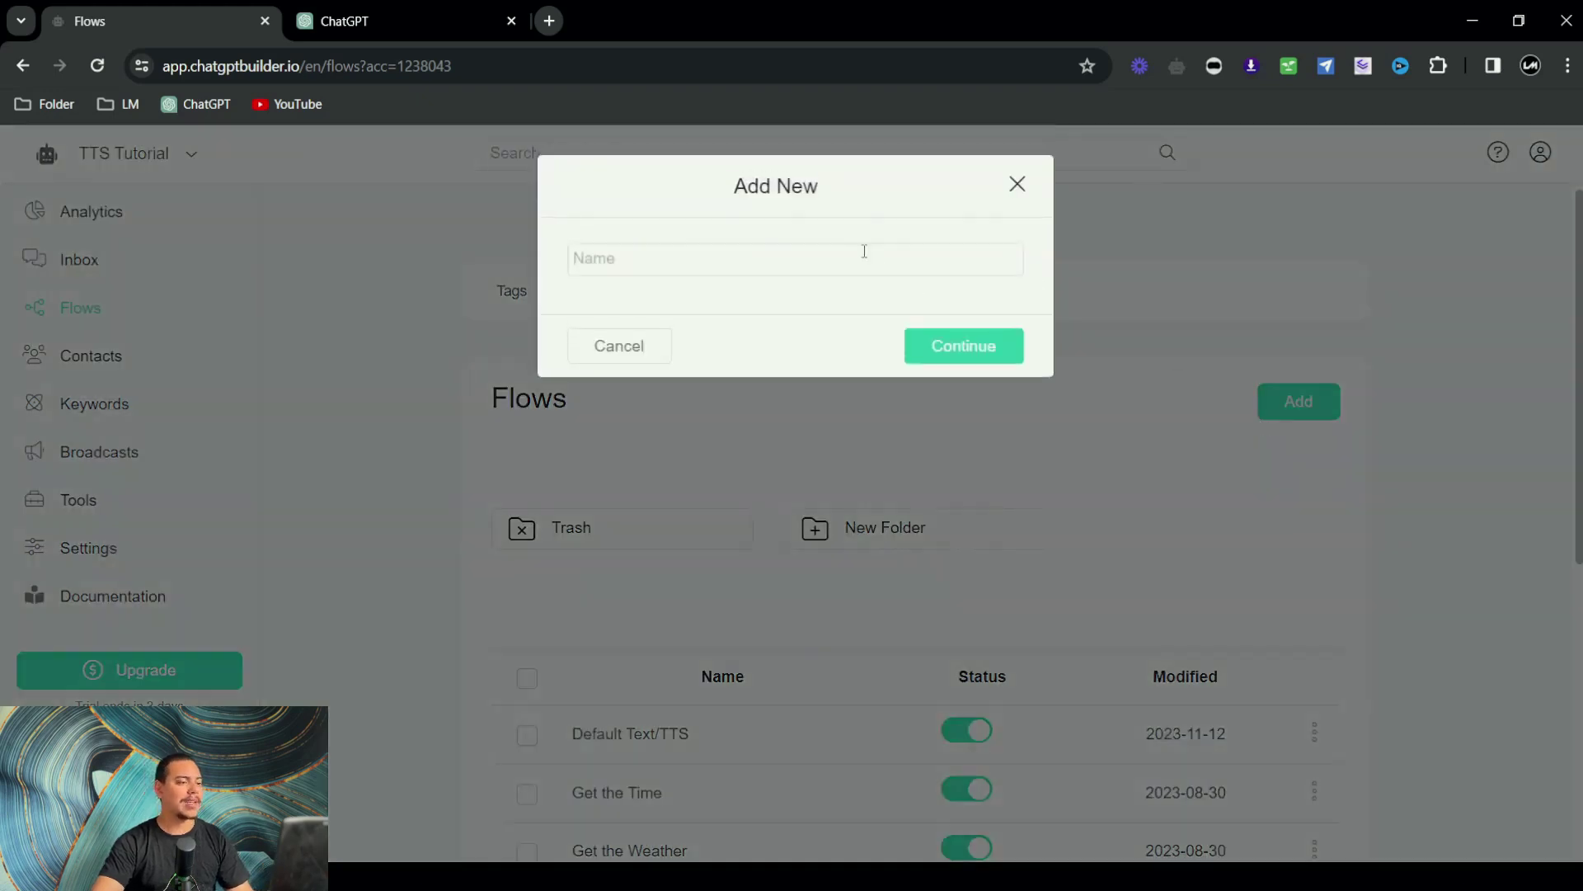
click(865, 251)
text(TTS DEFAULT)
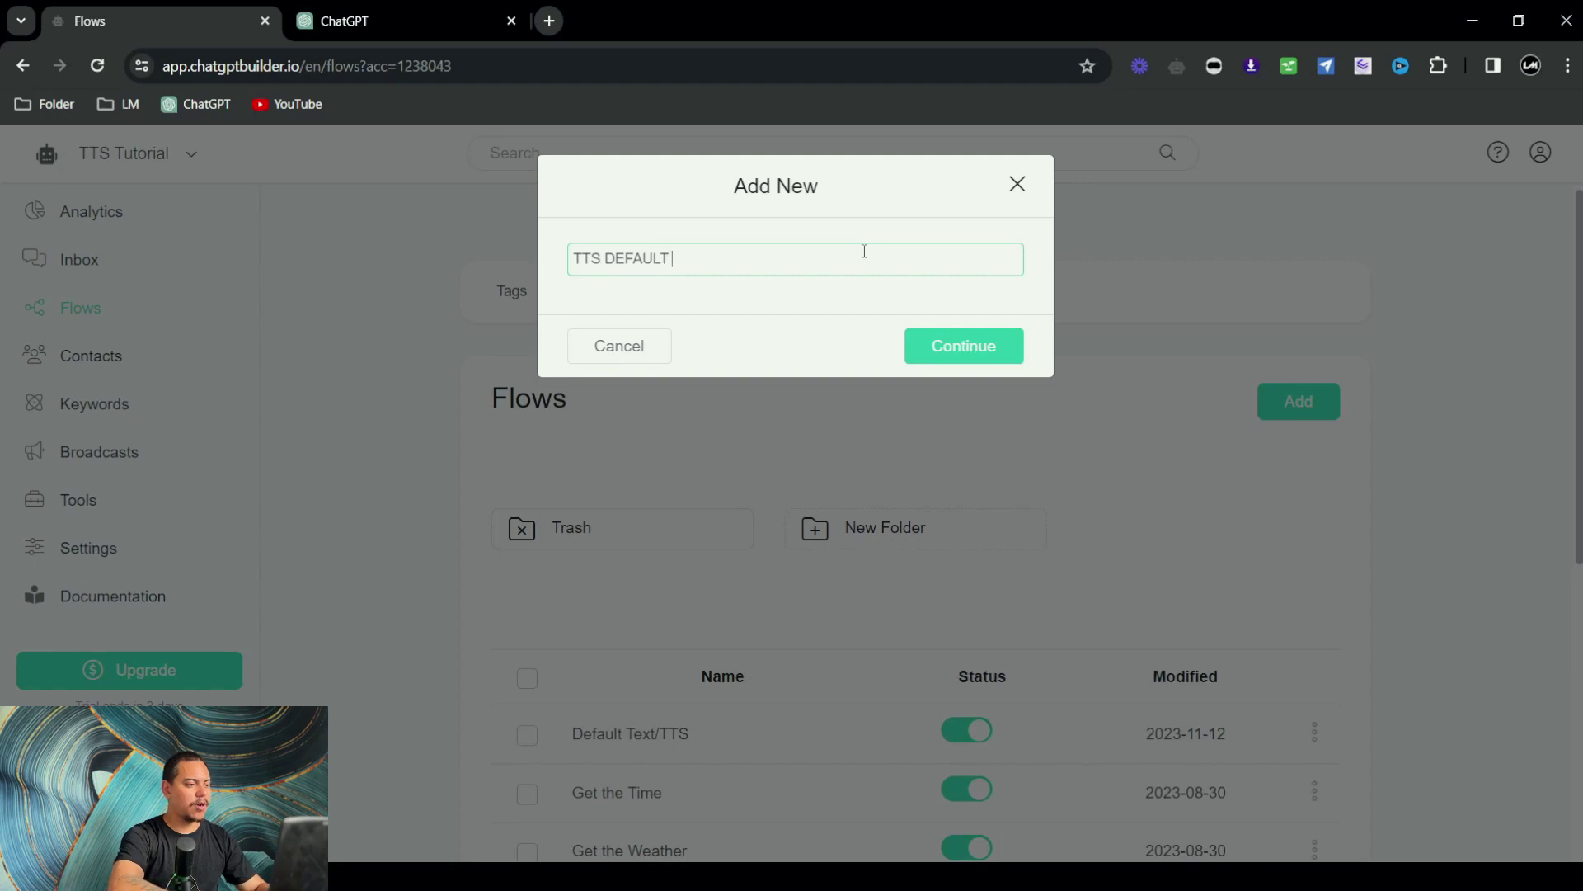
text( YOUTUBE)
key(Return)
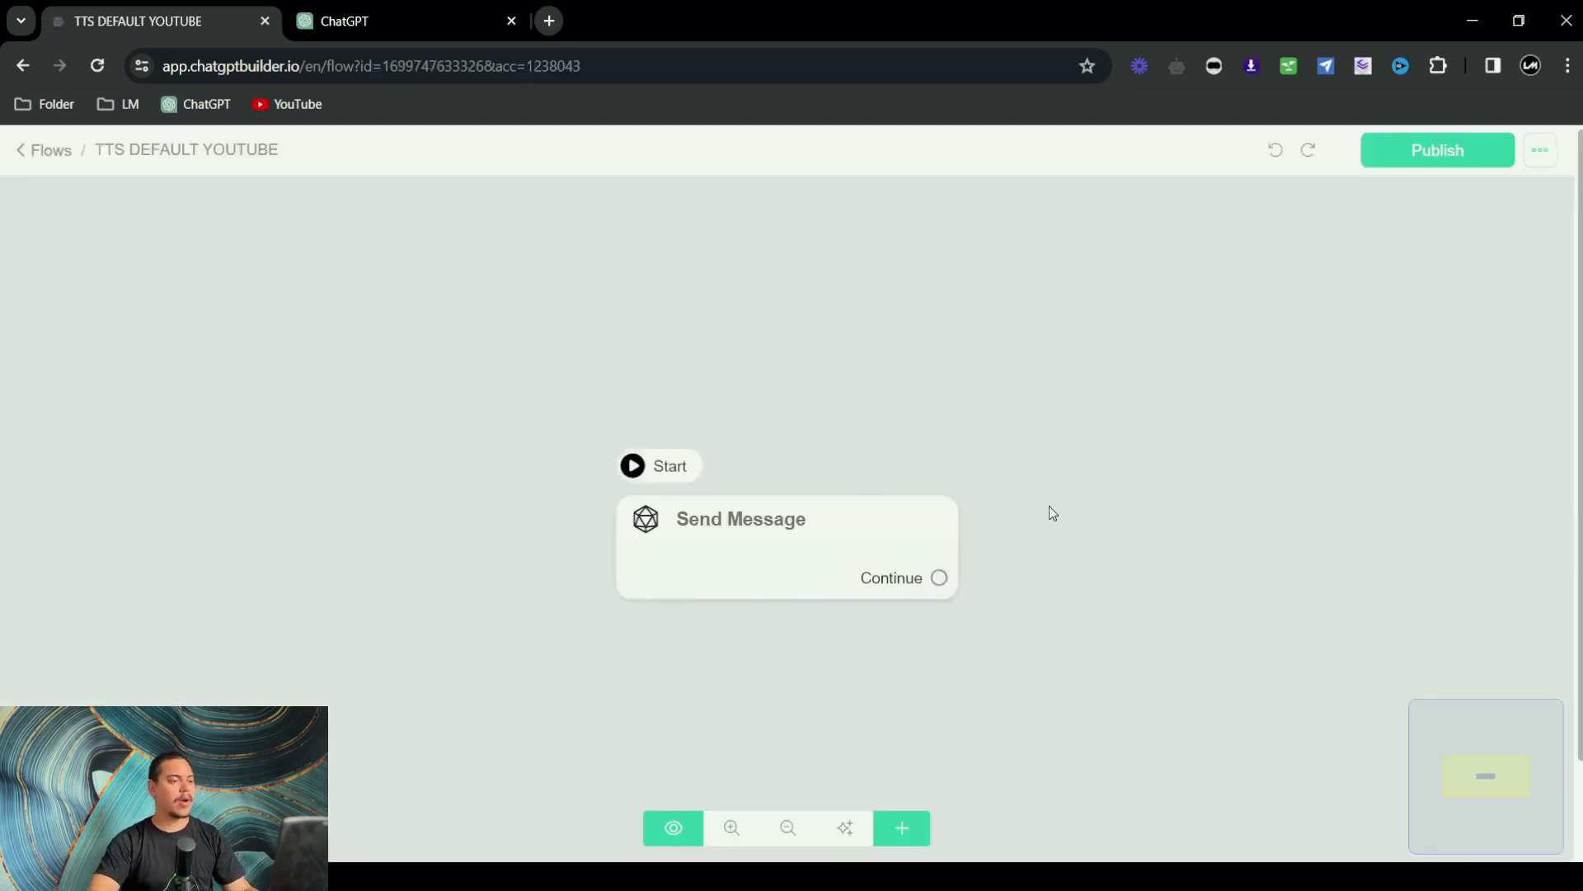
Add two OpenAI text blocks and an Audio link block to the Send Message step.
click(858, 456)
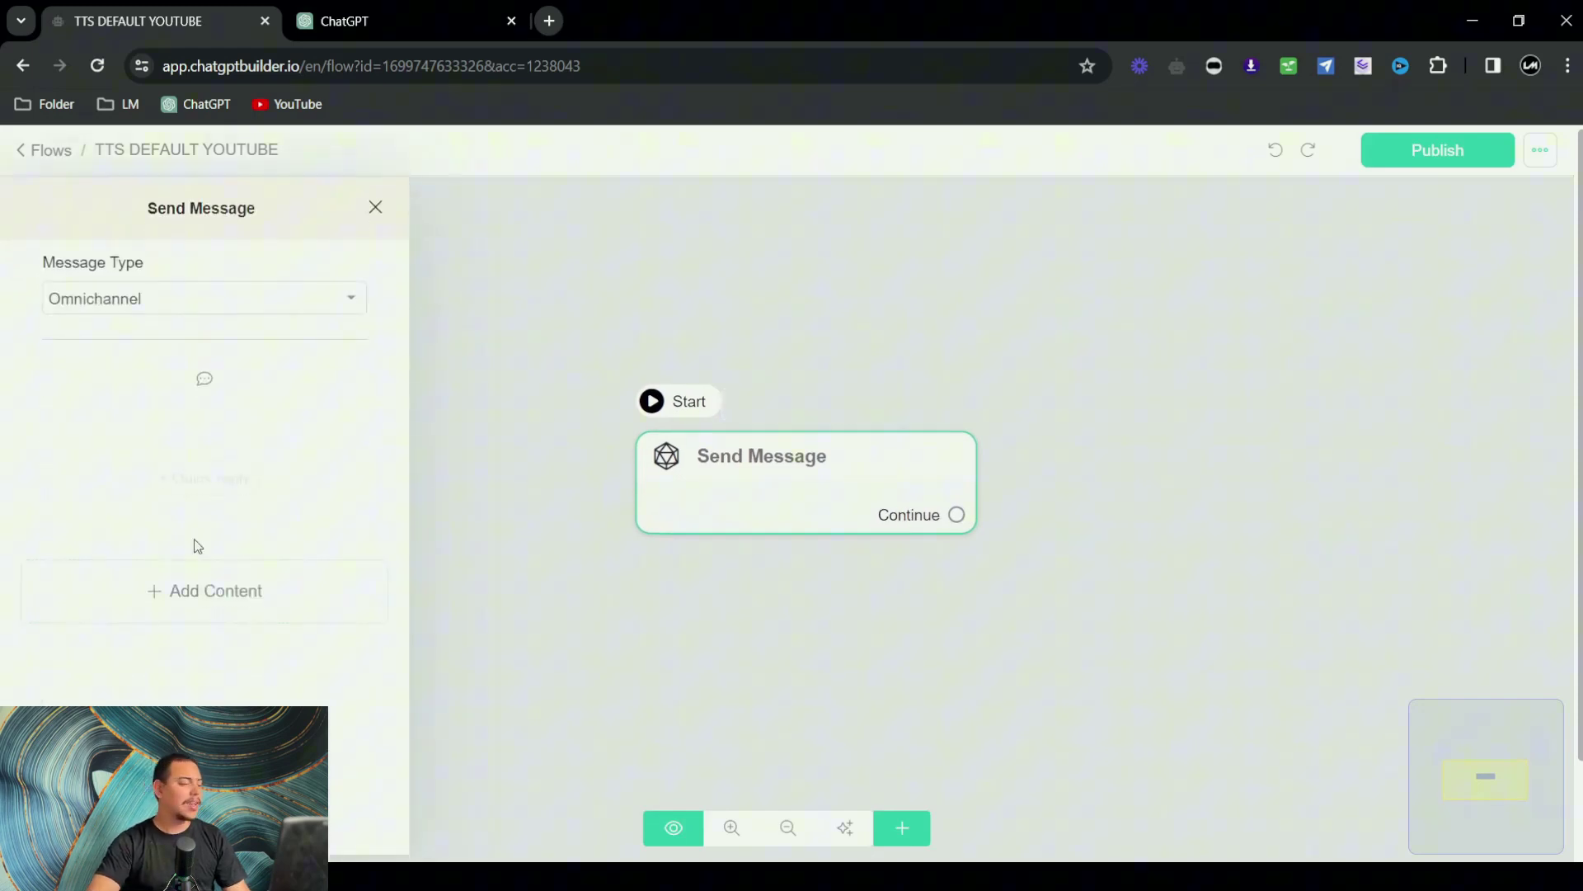
click(247, 590)
mouse_move(115, 545)
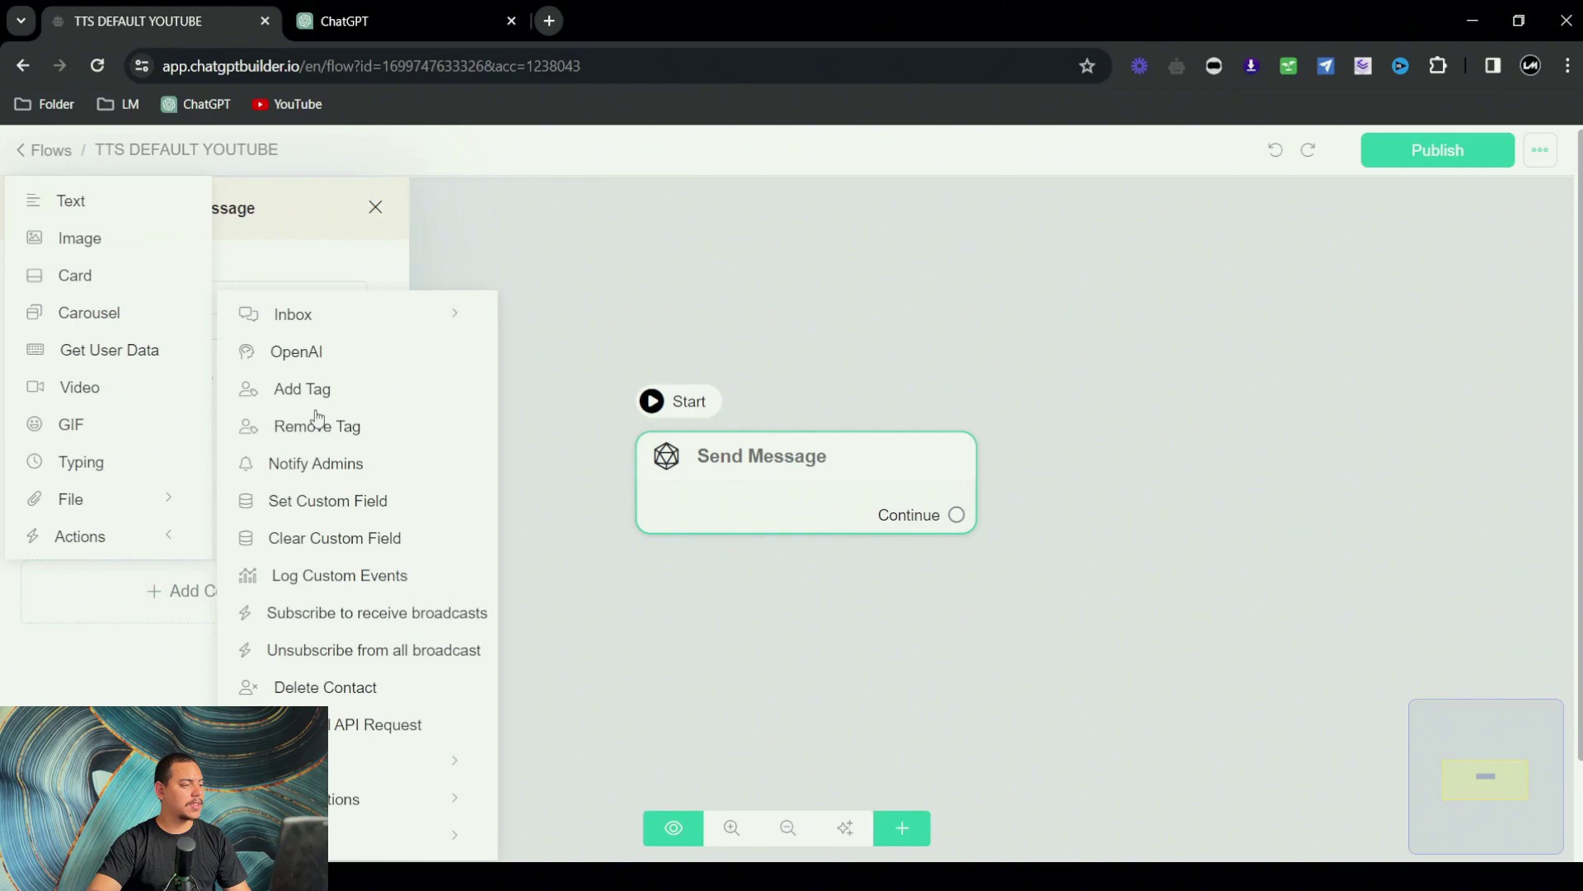
click(331, 350)
click(241, 624)
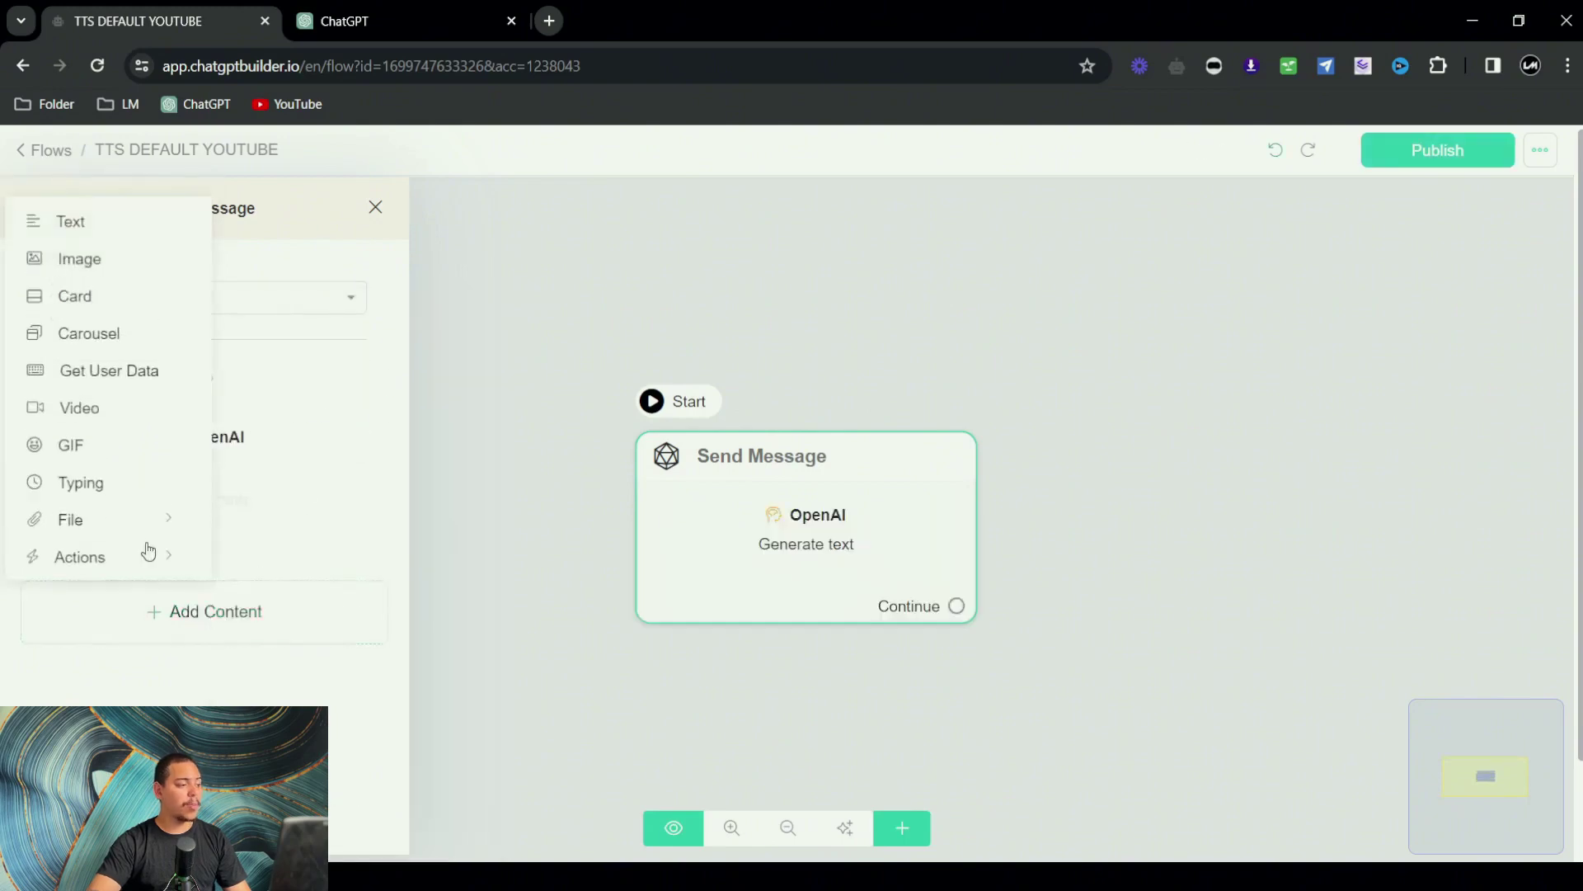
click(310, 353)
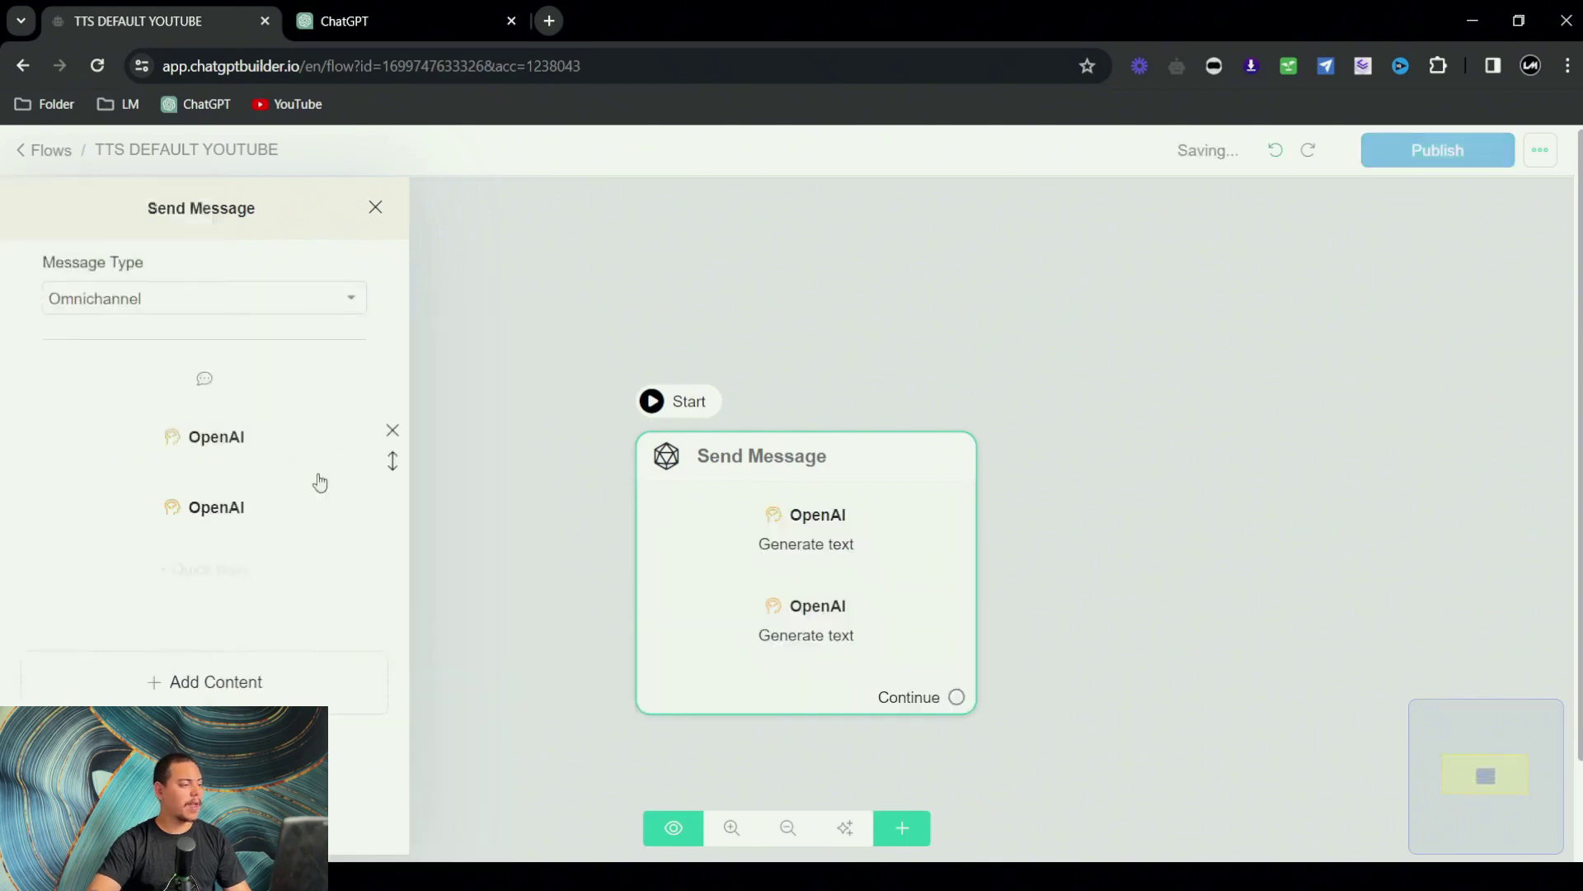
click(241, 691)
mouse_move(82, 591)
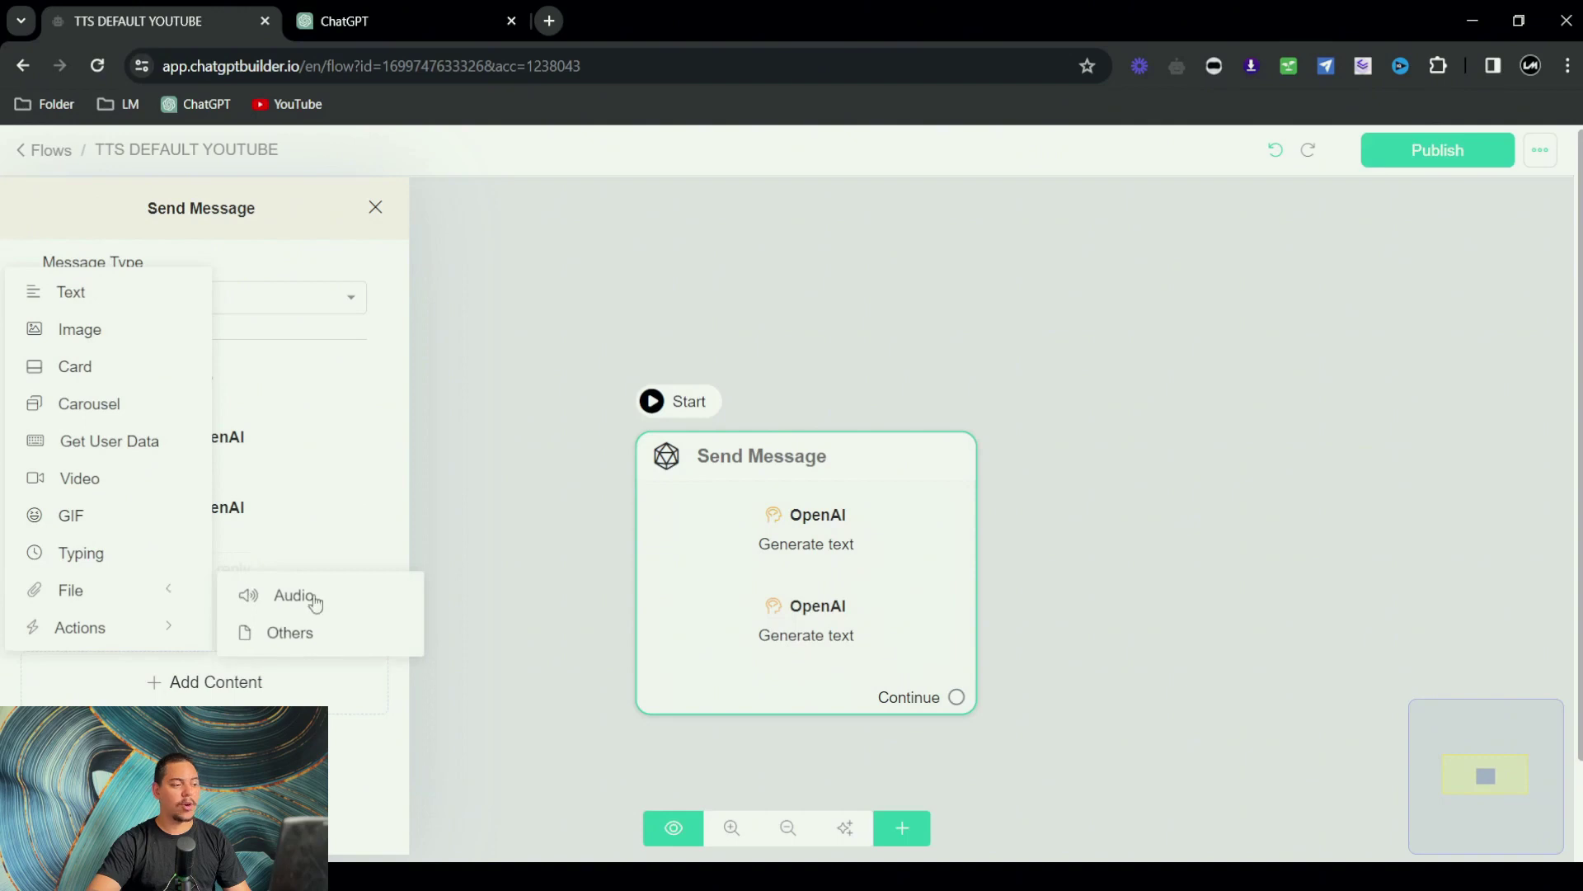
click(312, 597)
click(264, 668)
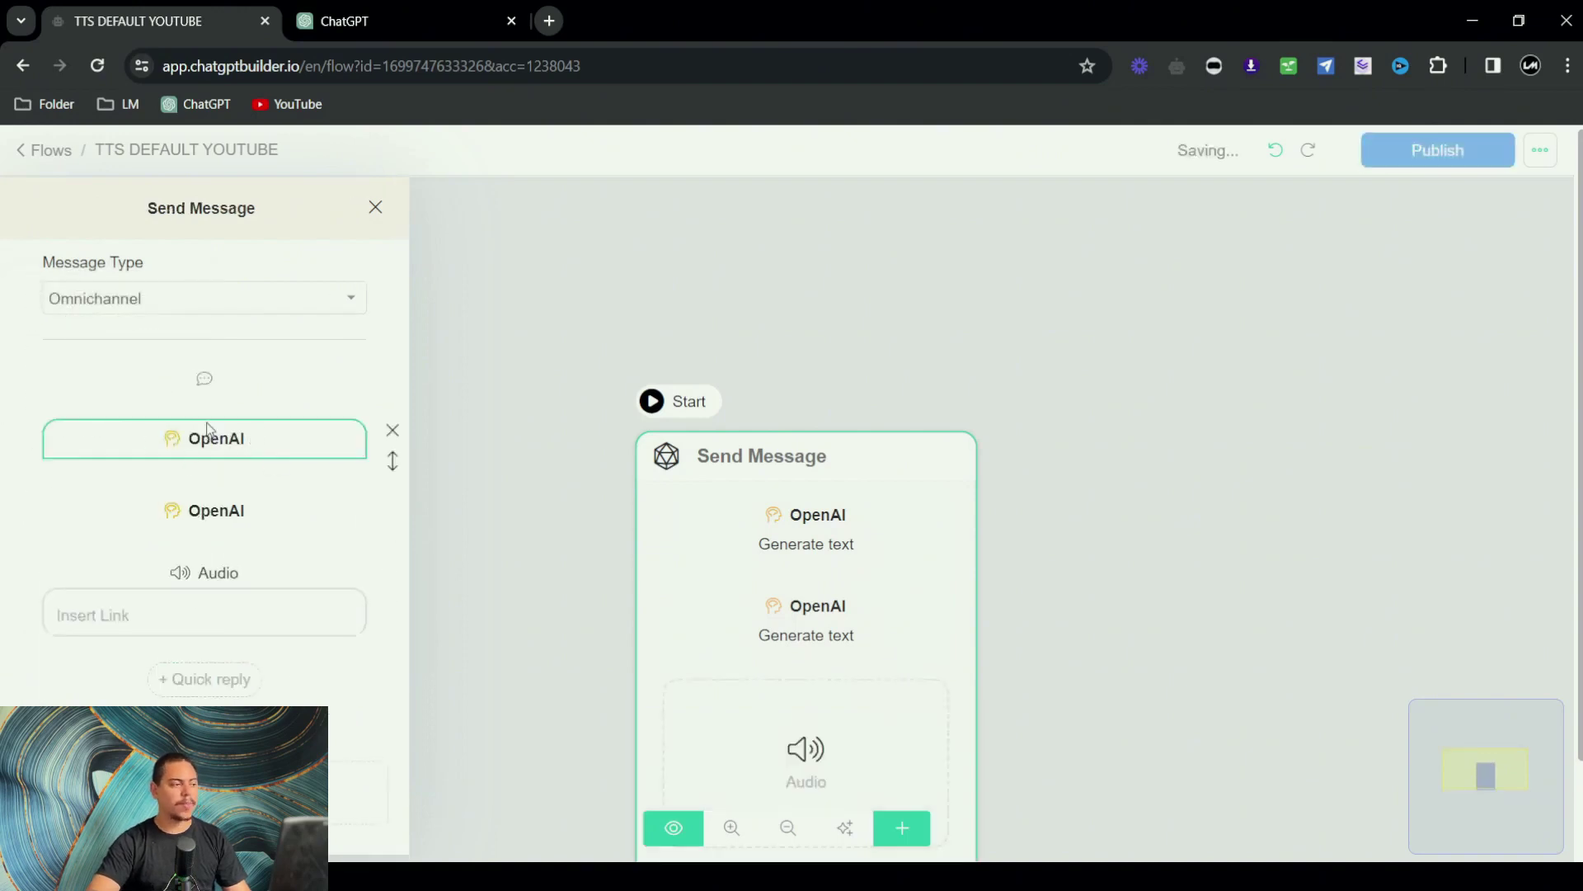
Set the first OpenAI block's model to GPT-3.5 16K and clear its default prompt.
click(233, 433)
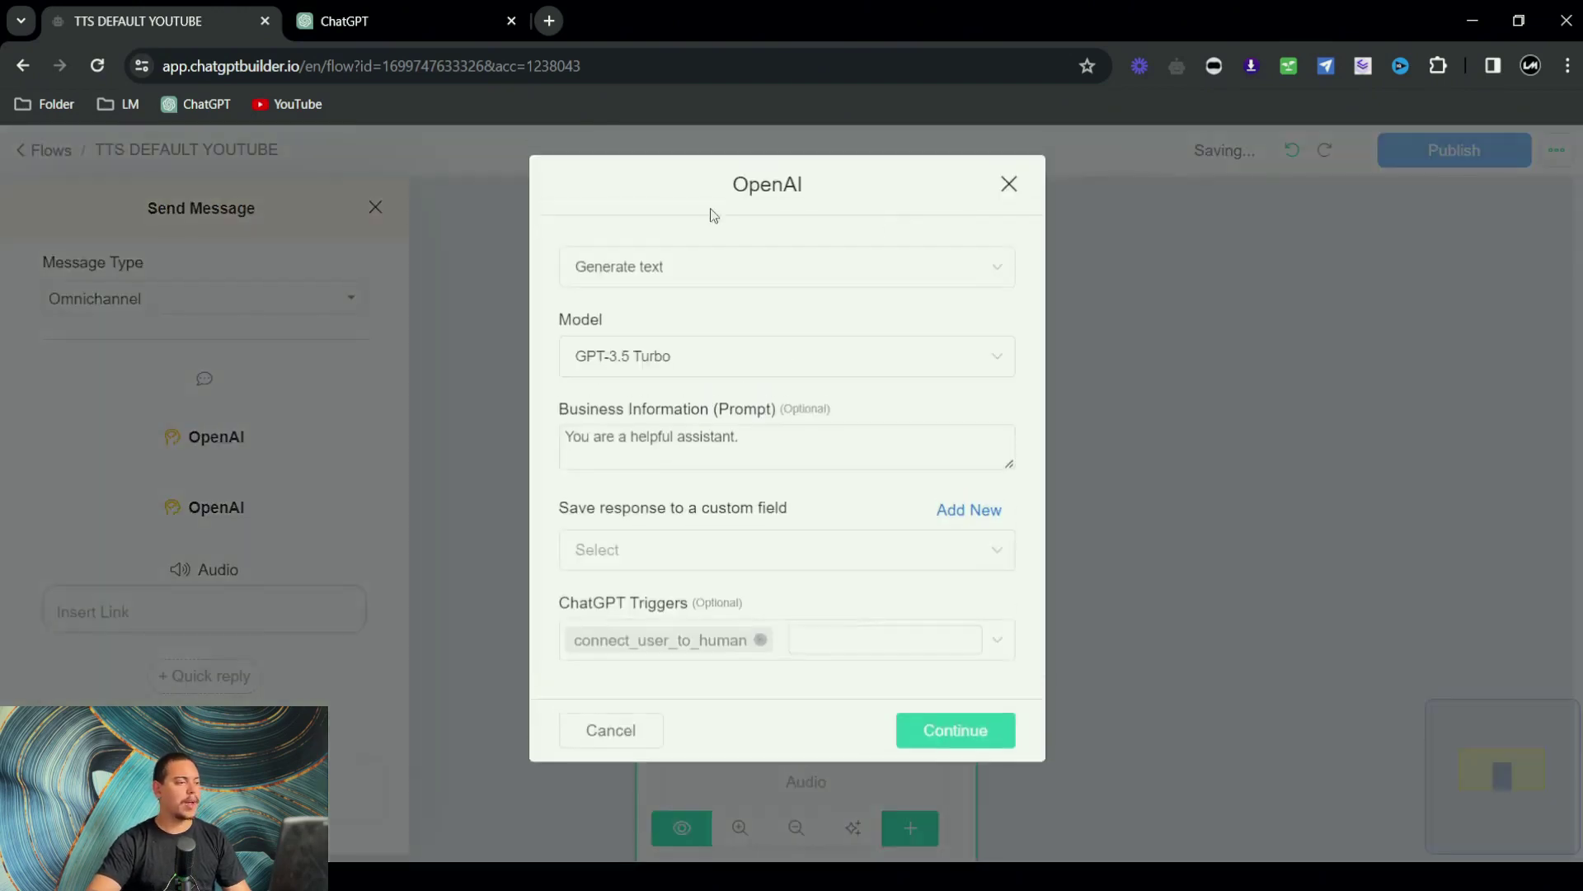
click(732, 364)
click(682, 452)
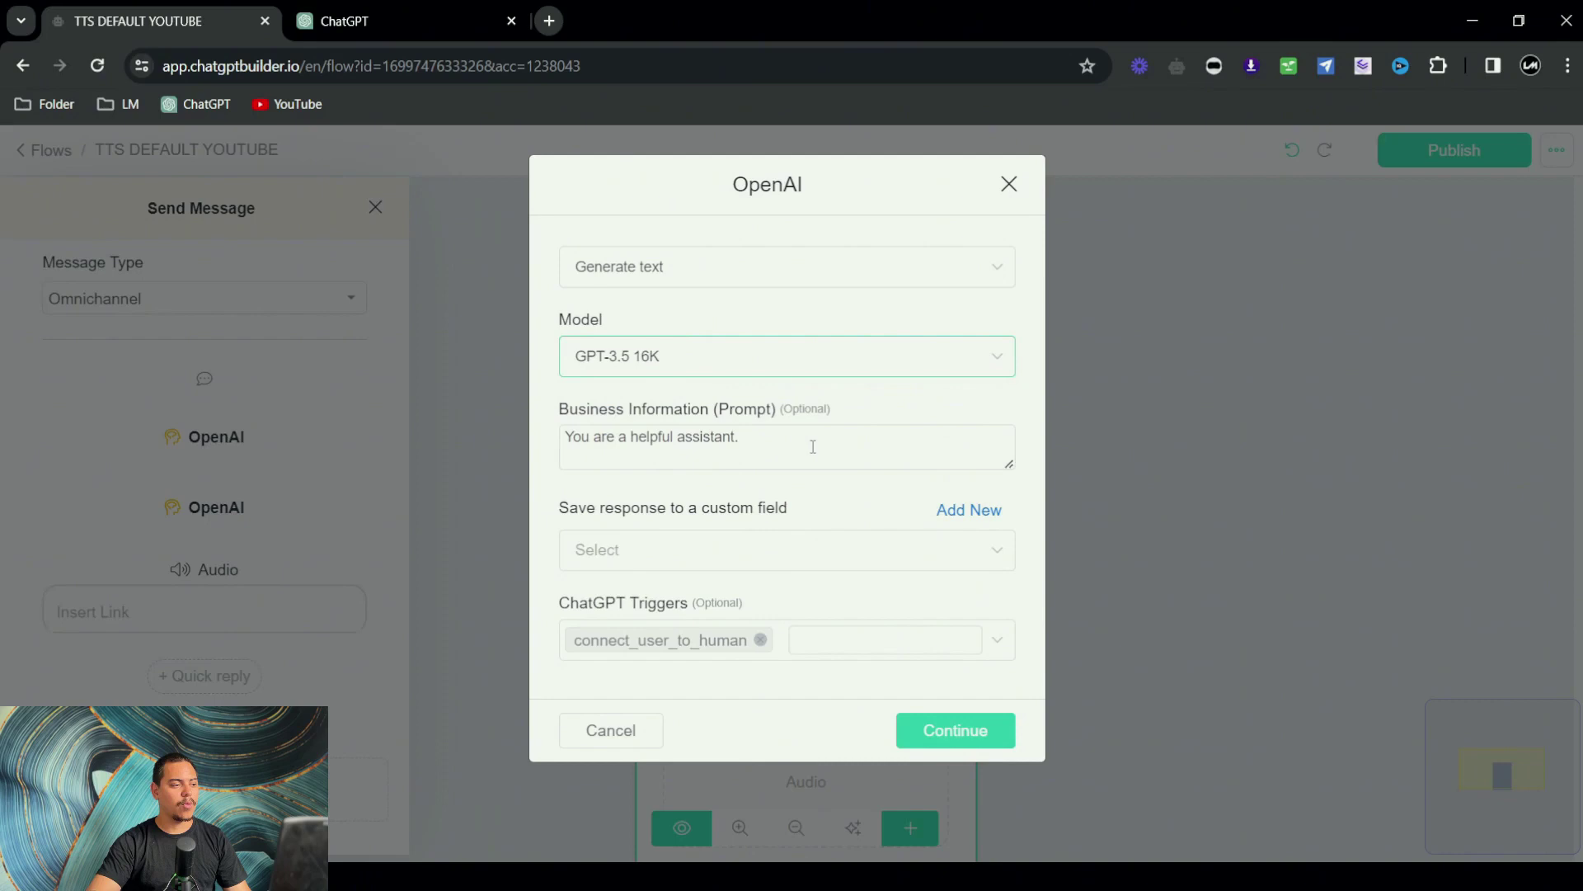
drag(812, 446, 522, 438)
key(BackSpace)
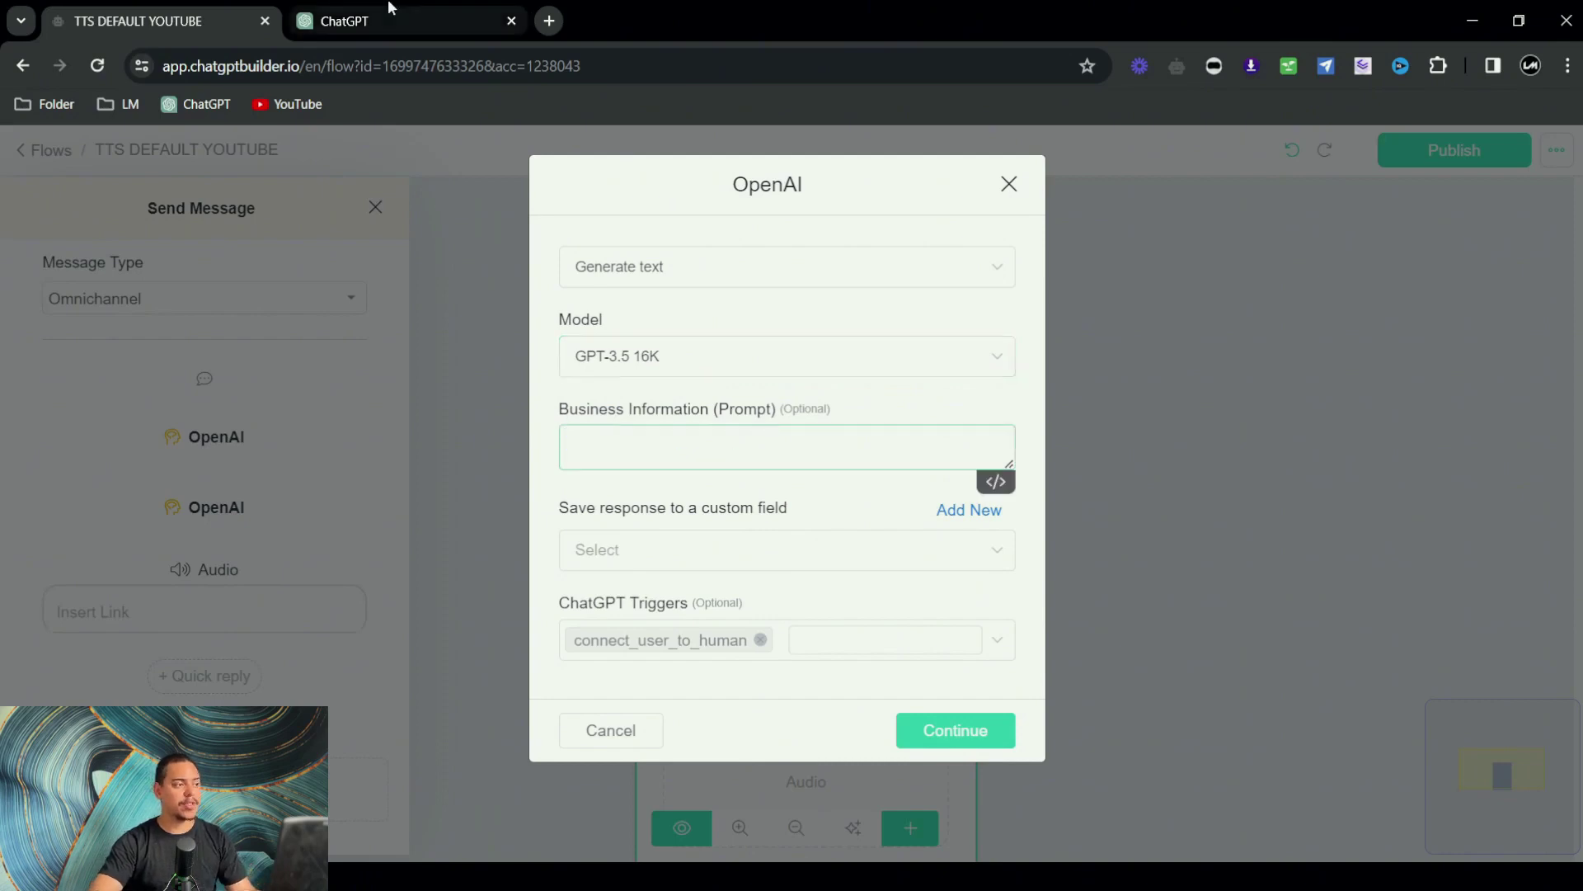
Ask ChatGPT to create a made-up chatbot knowledge base for a dental clinic.
click(391, 10)
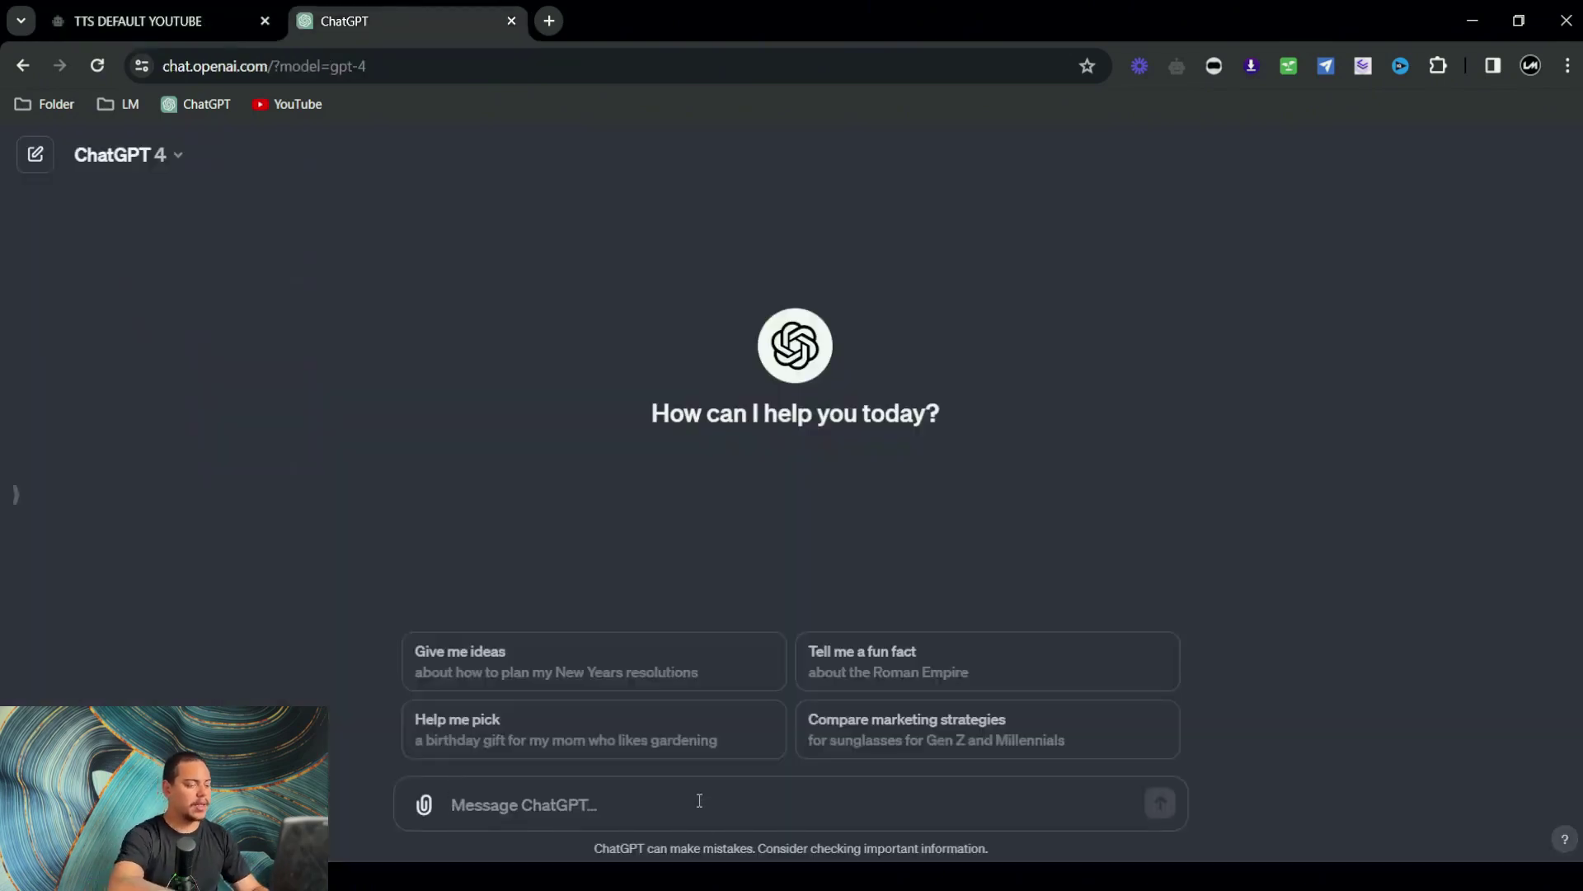
text(create a )
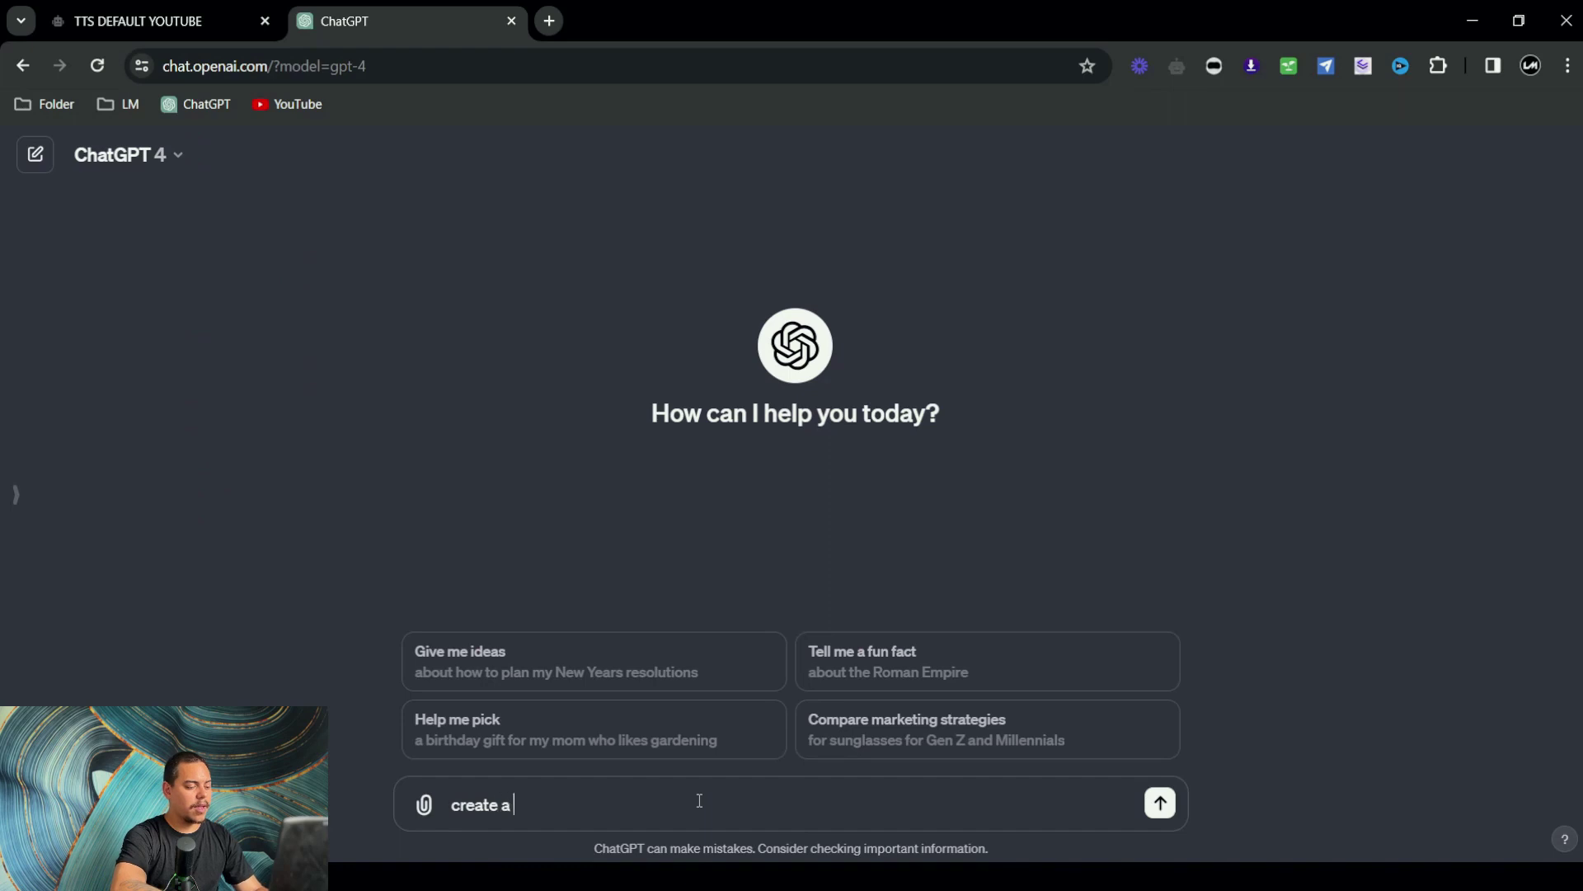
text(made up)
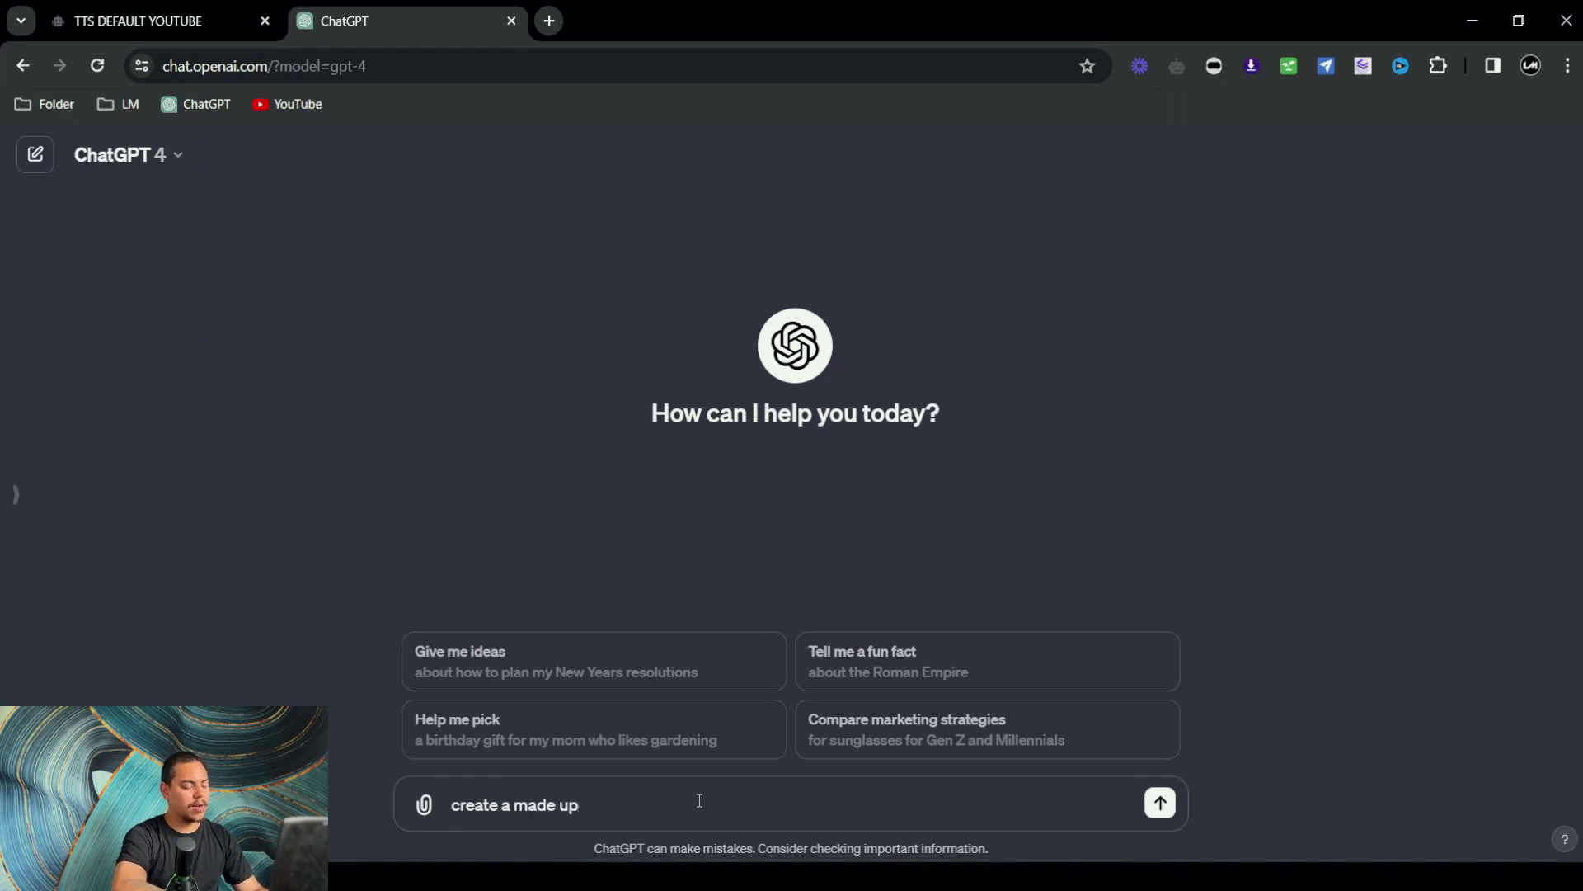
text( chatbot know)
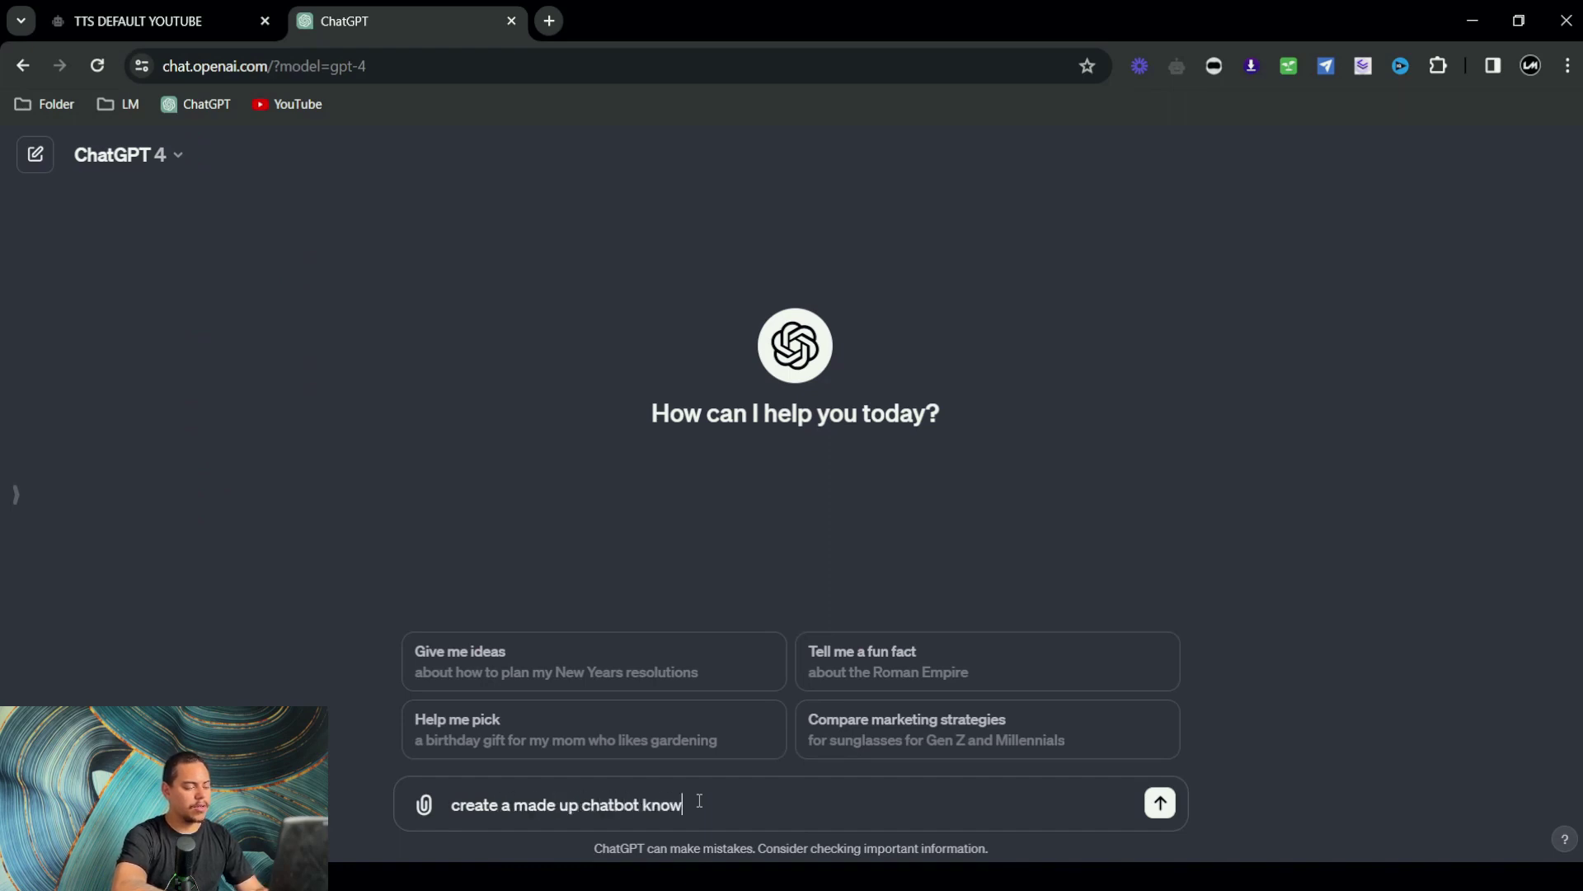
text(ledge base )
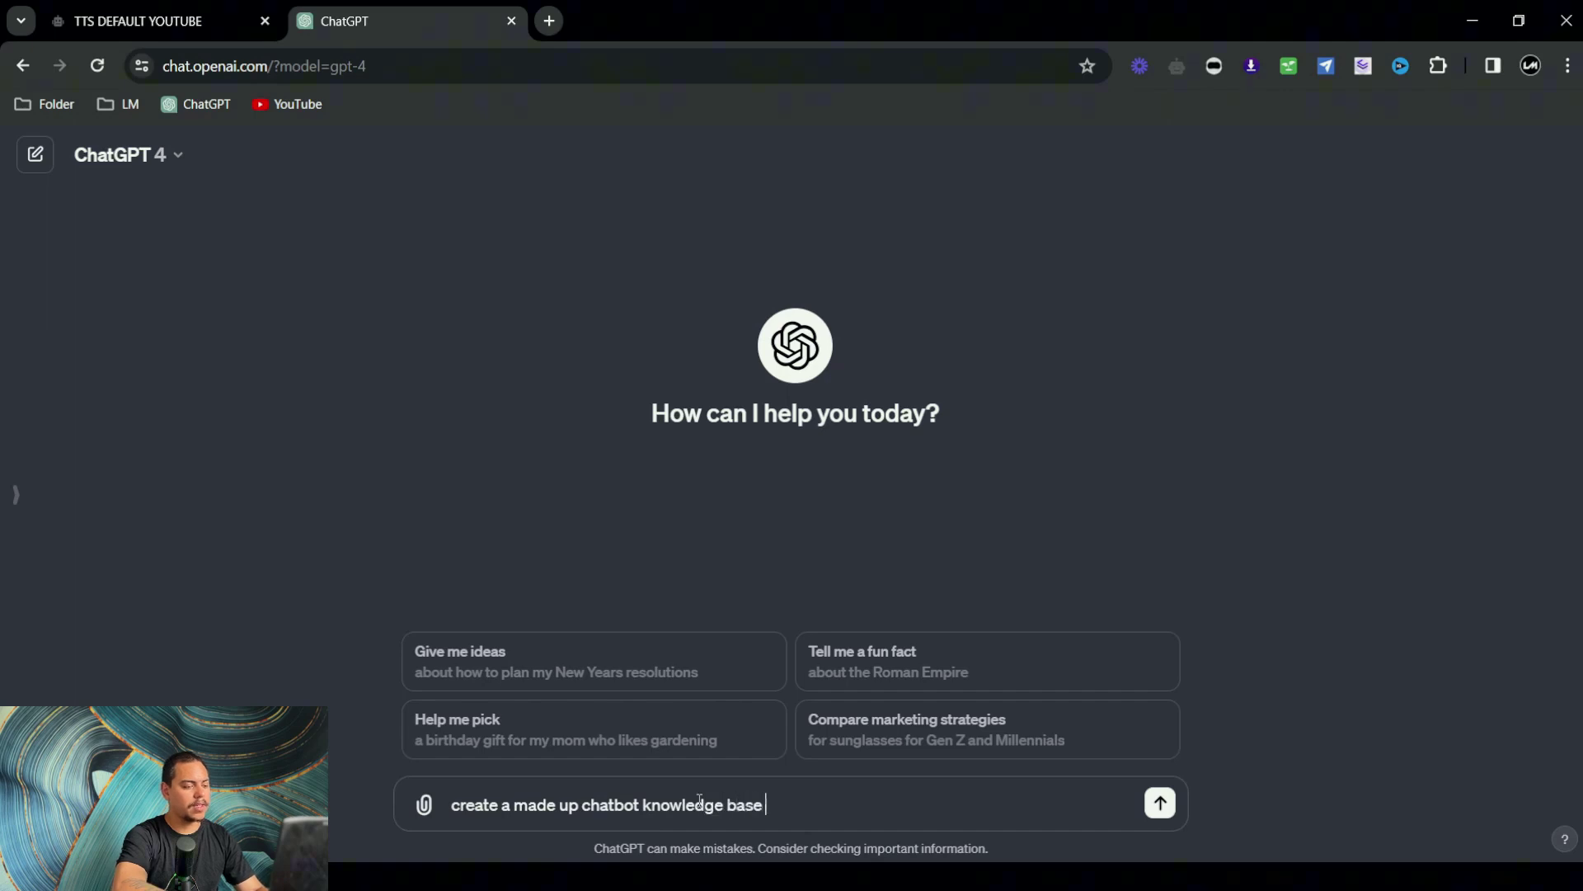
text(for a detal clinic)
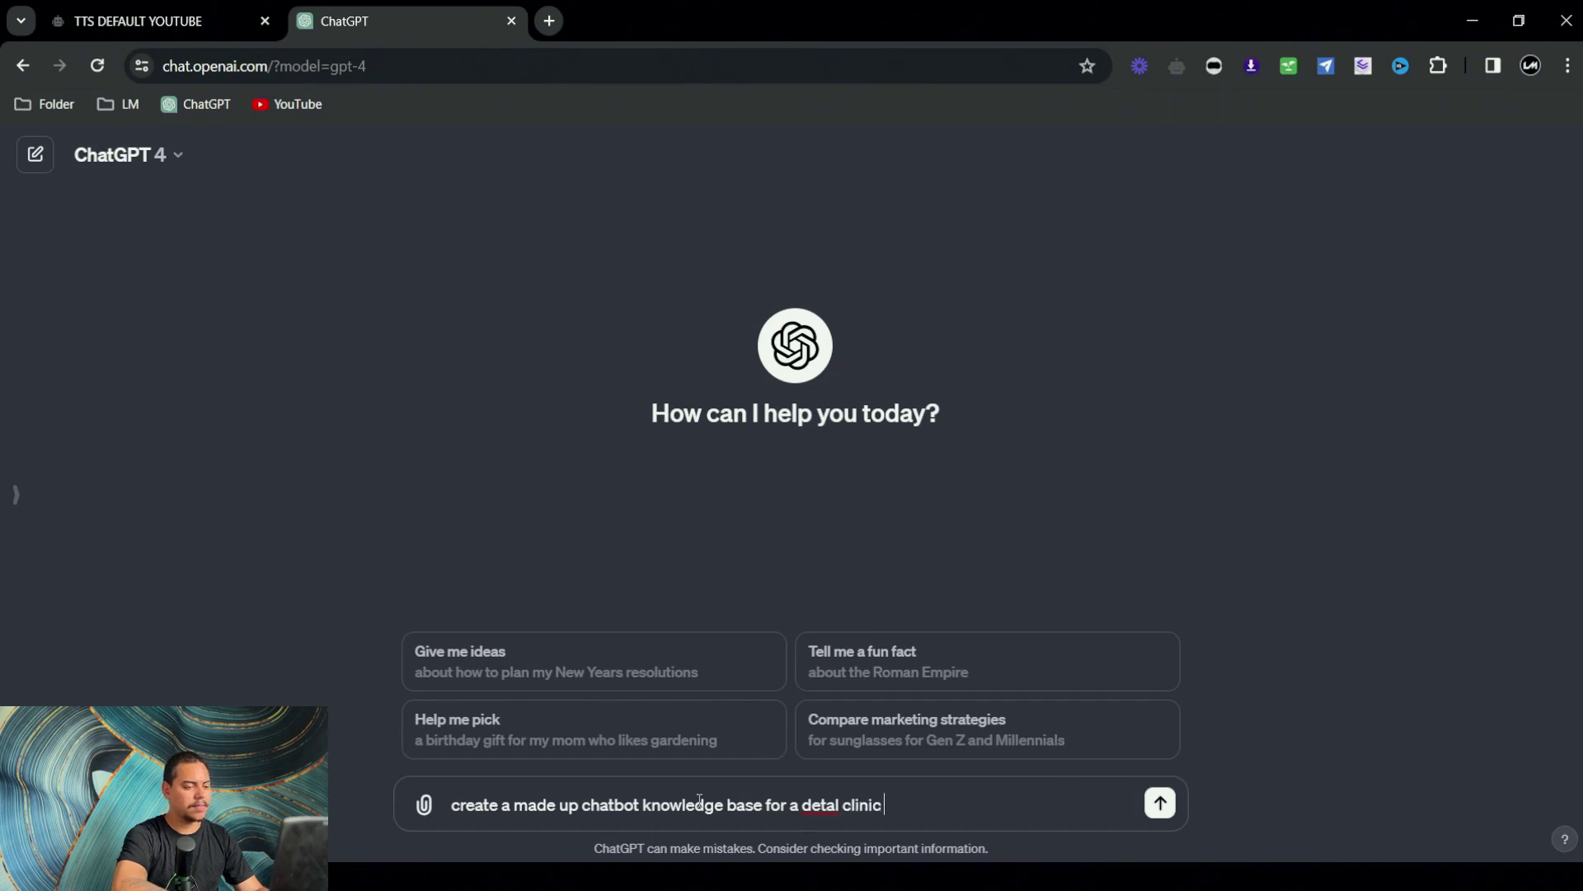
key(Return)
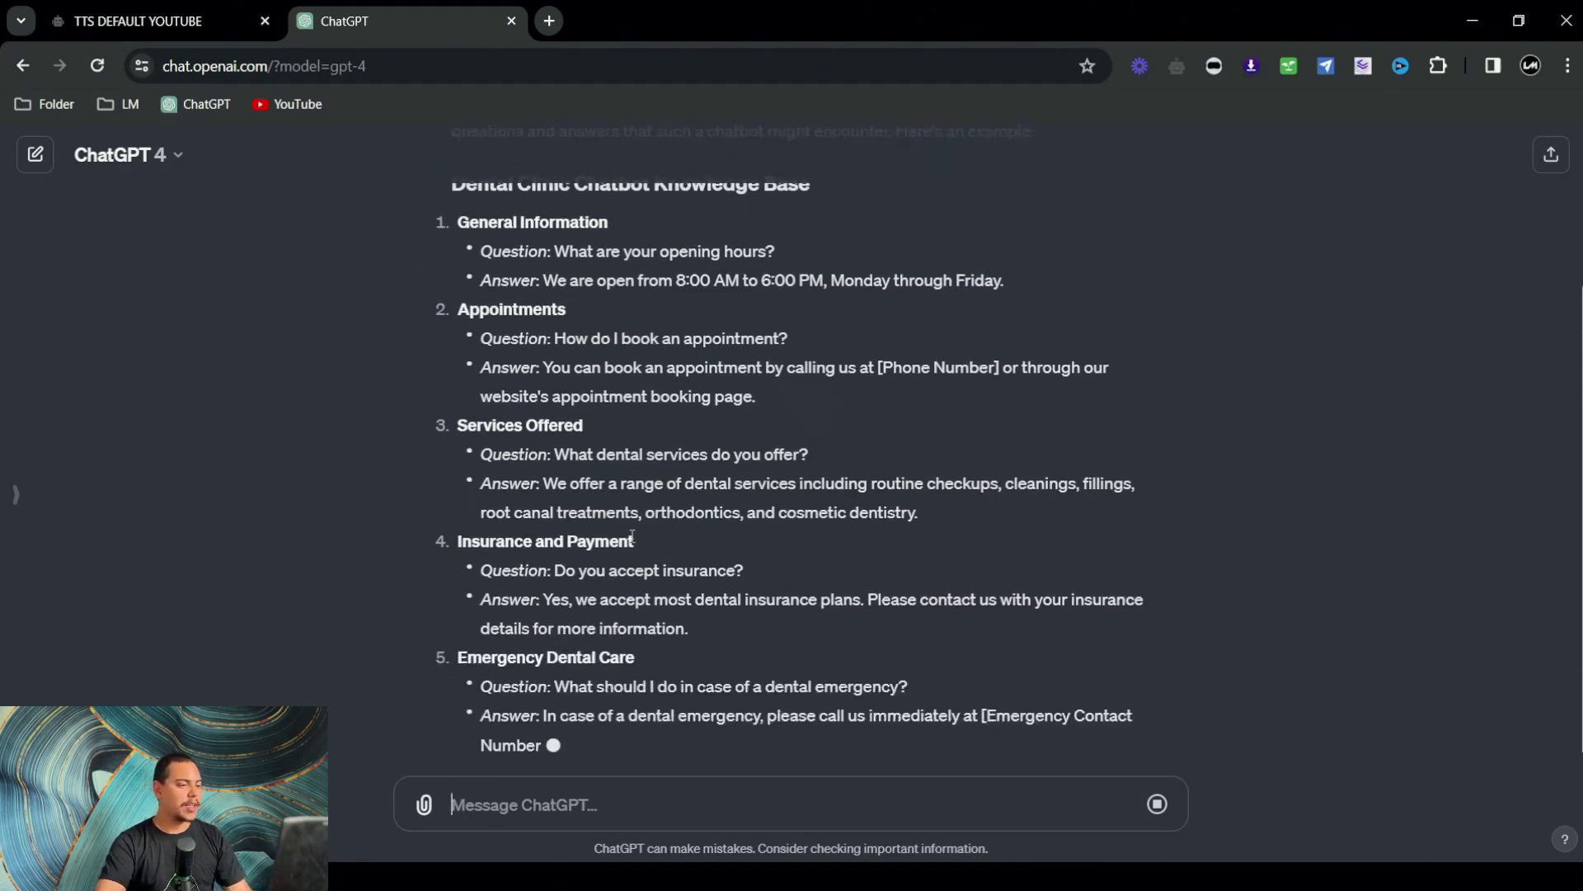
scroll(634, 540, up, 3)
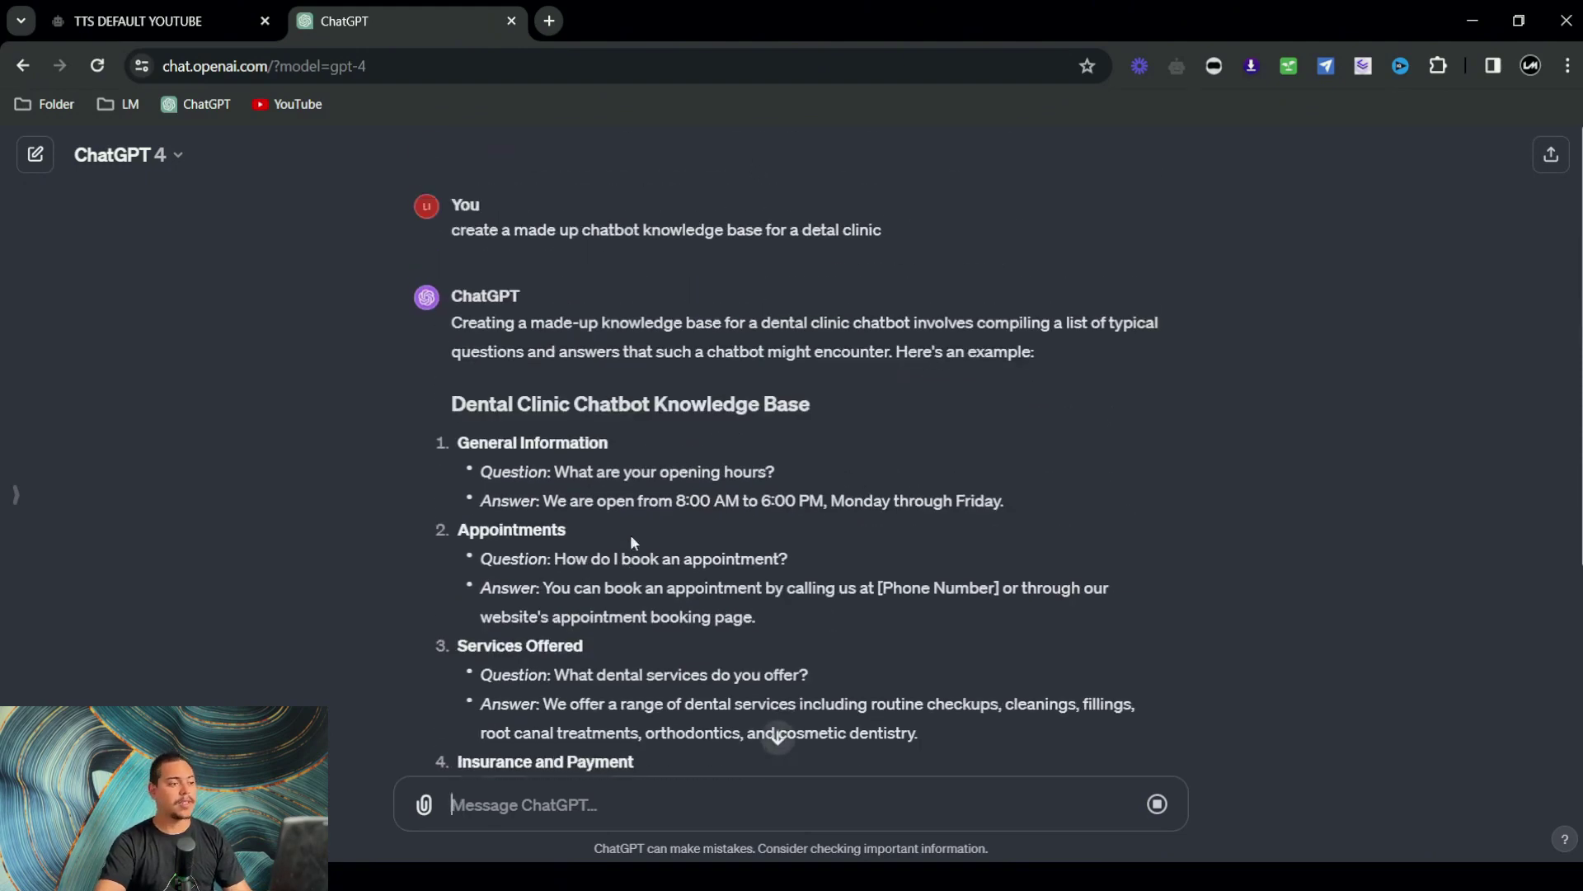
click(778, 735)
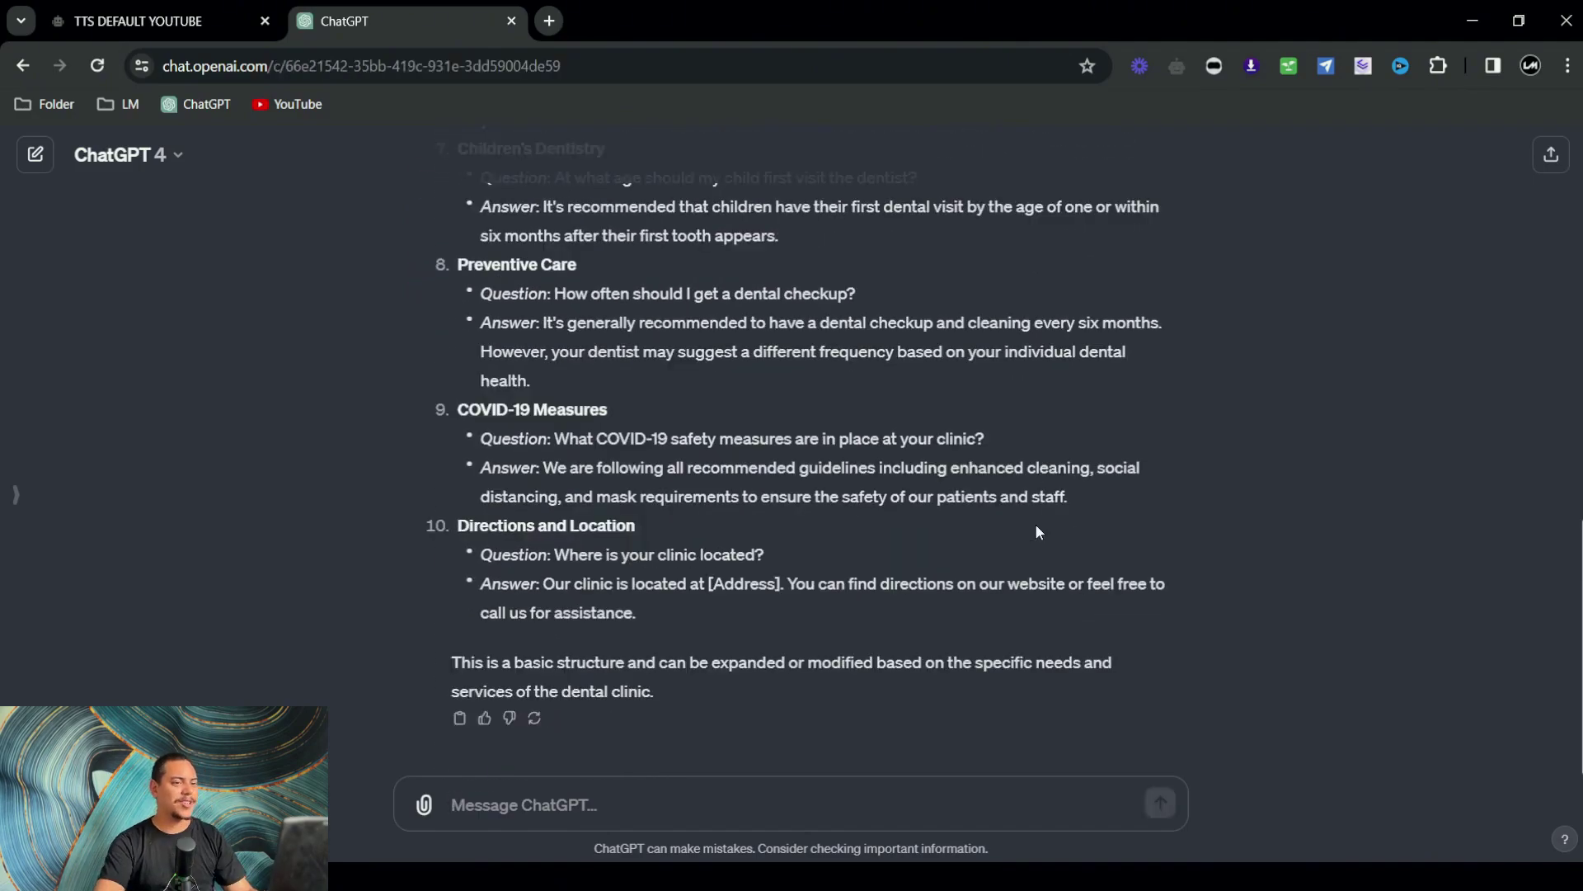
Select the whole generated knowledge base, from its title down, for copying into the flow.
scroll(1035, 524, up, 8)
scroll(432, 365, up, 5)
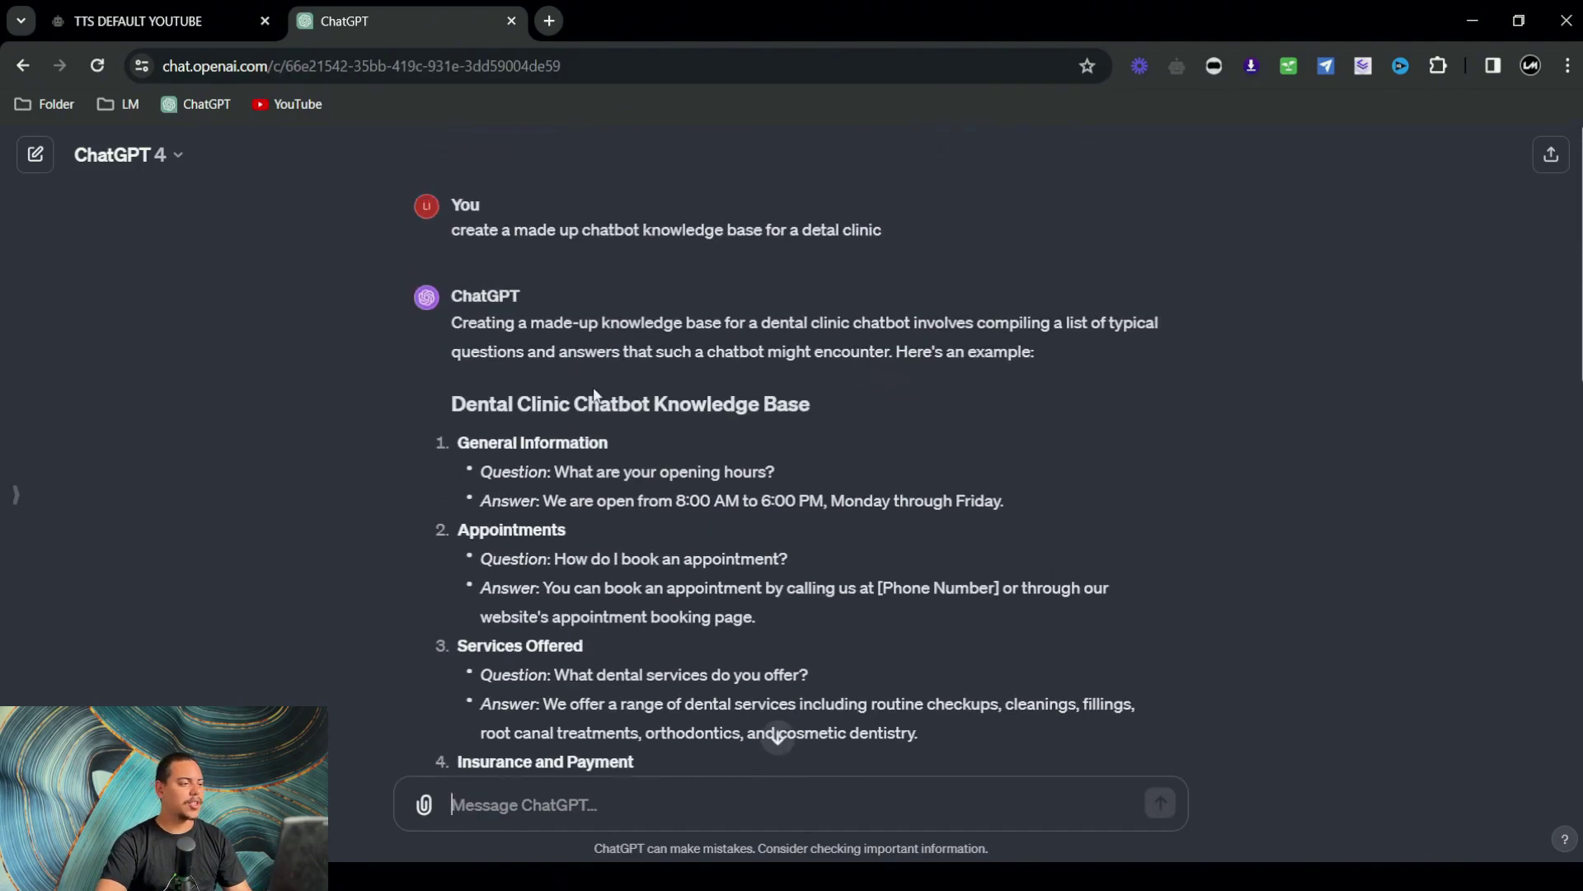
drag(445, 400, 591, 435)
click(466, 409)
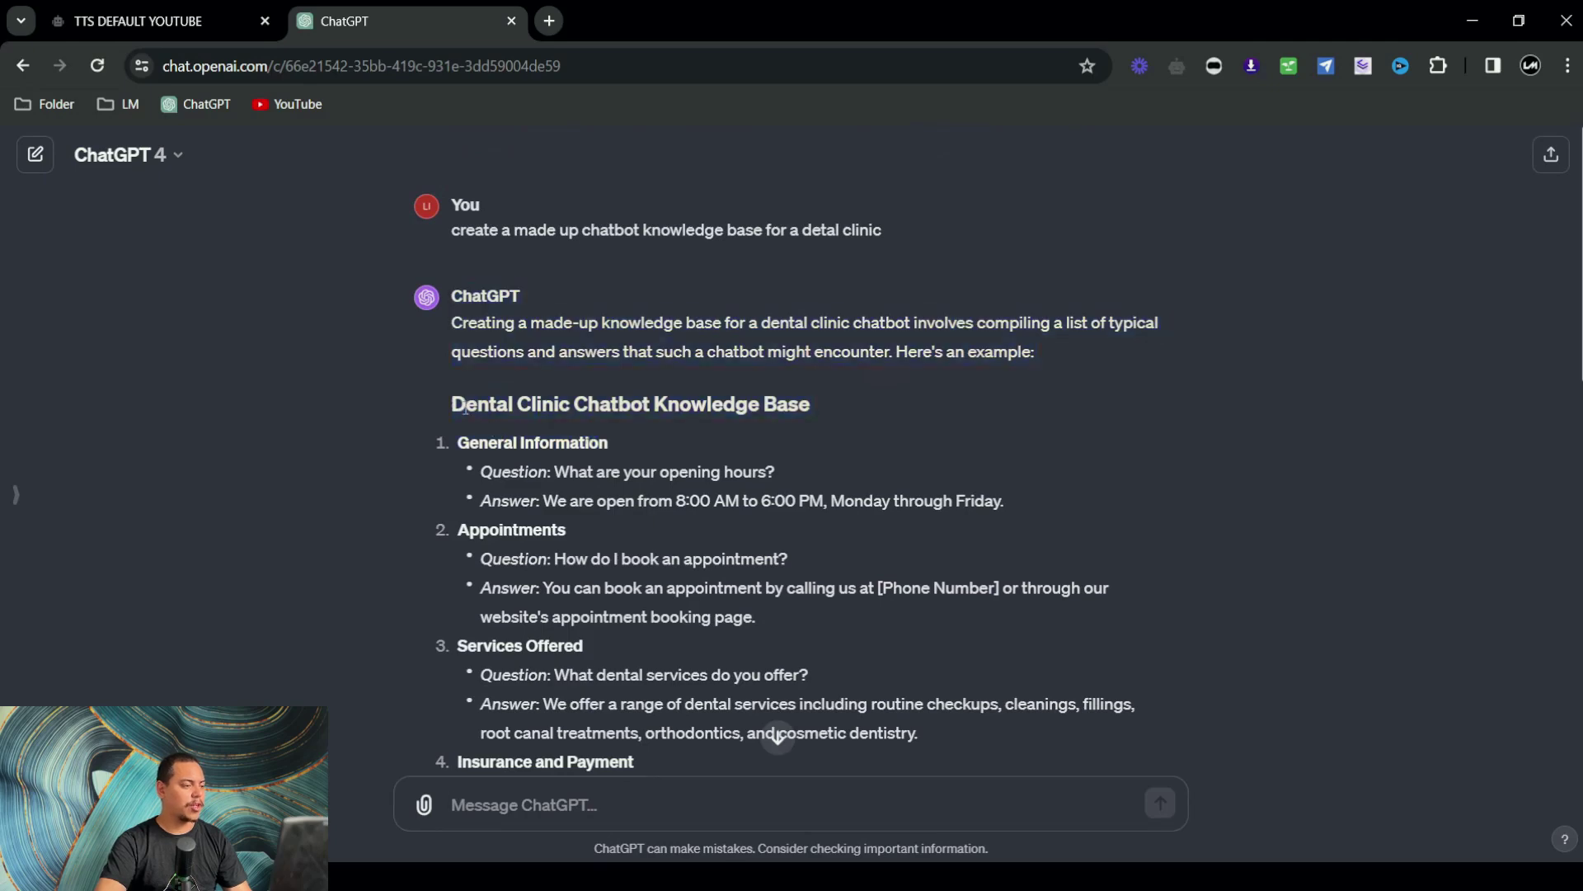
drag(466, 404, 968, 624)
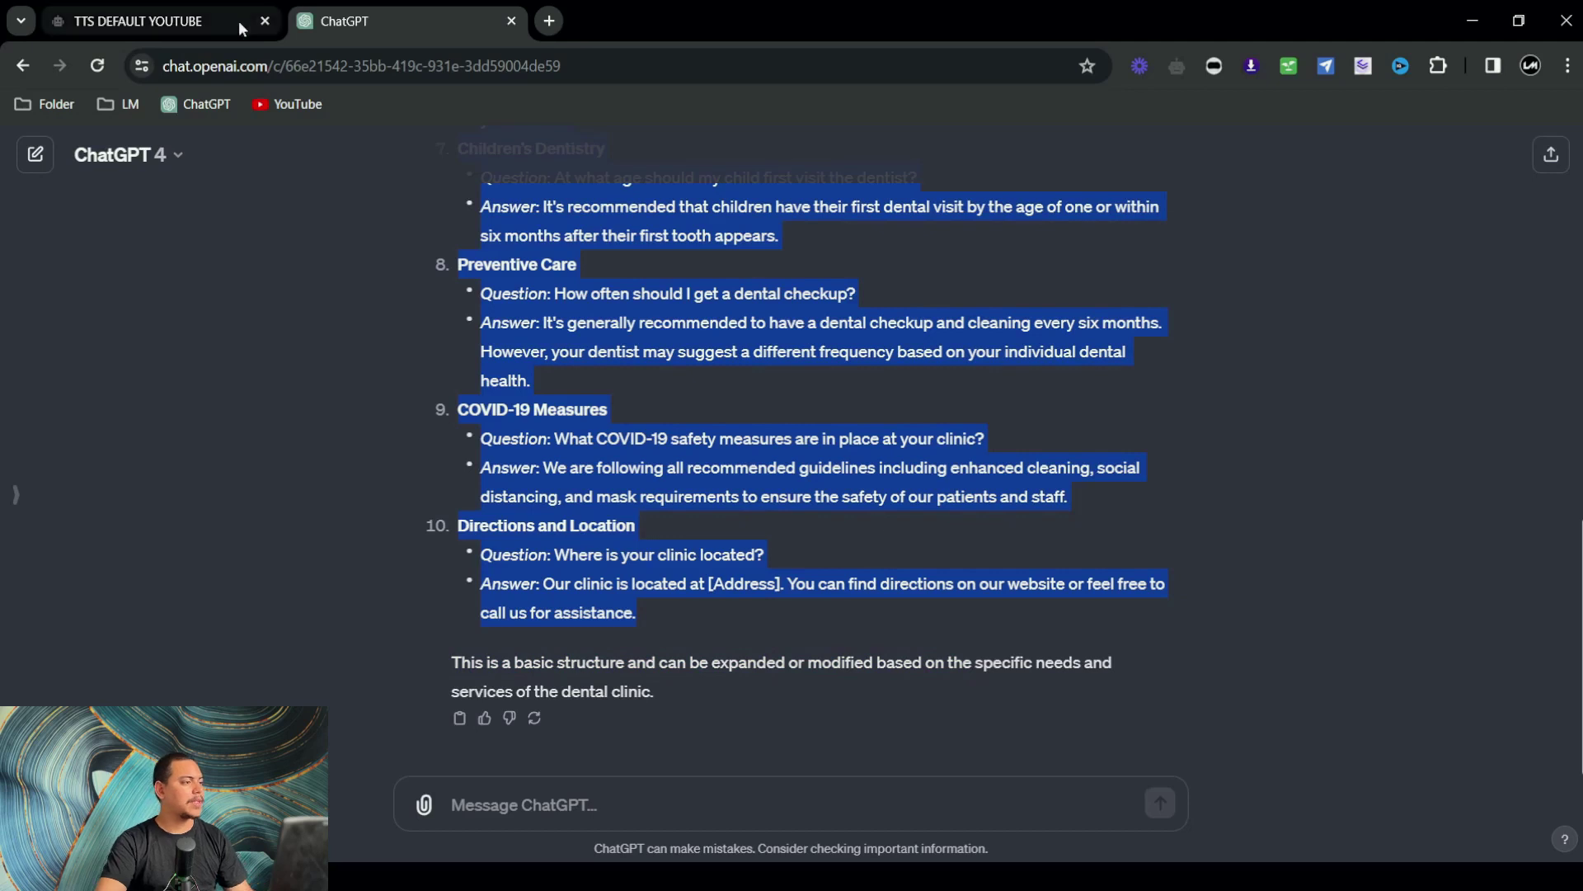
click(209, 20)
Paste the knowledge base into the first OpenAI prompt and save its answer to AIOutput.
key(ctrl+v)
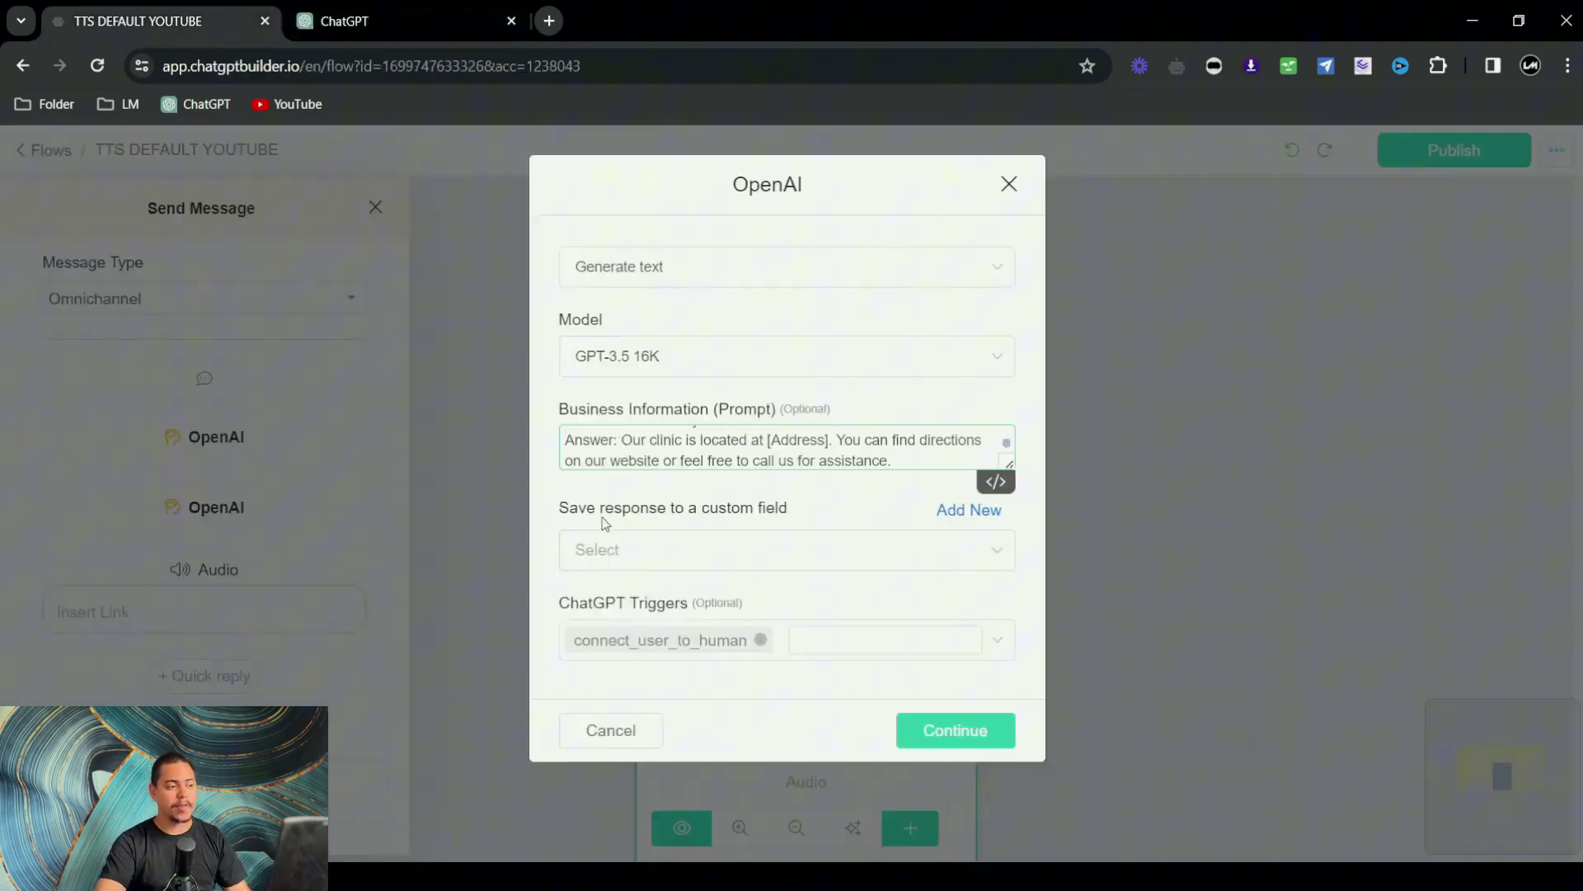
click(865, 559)
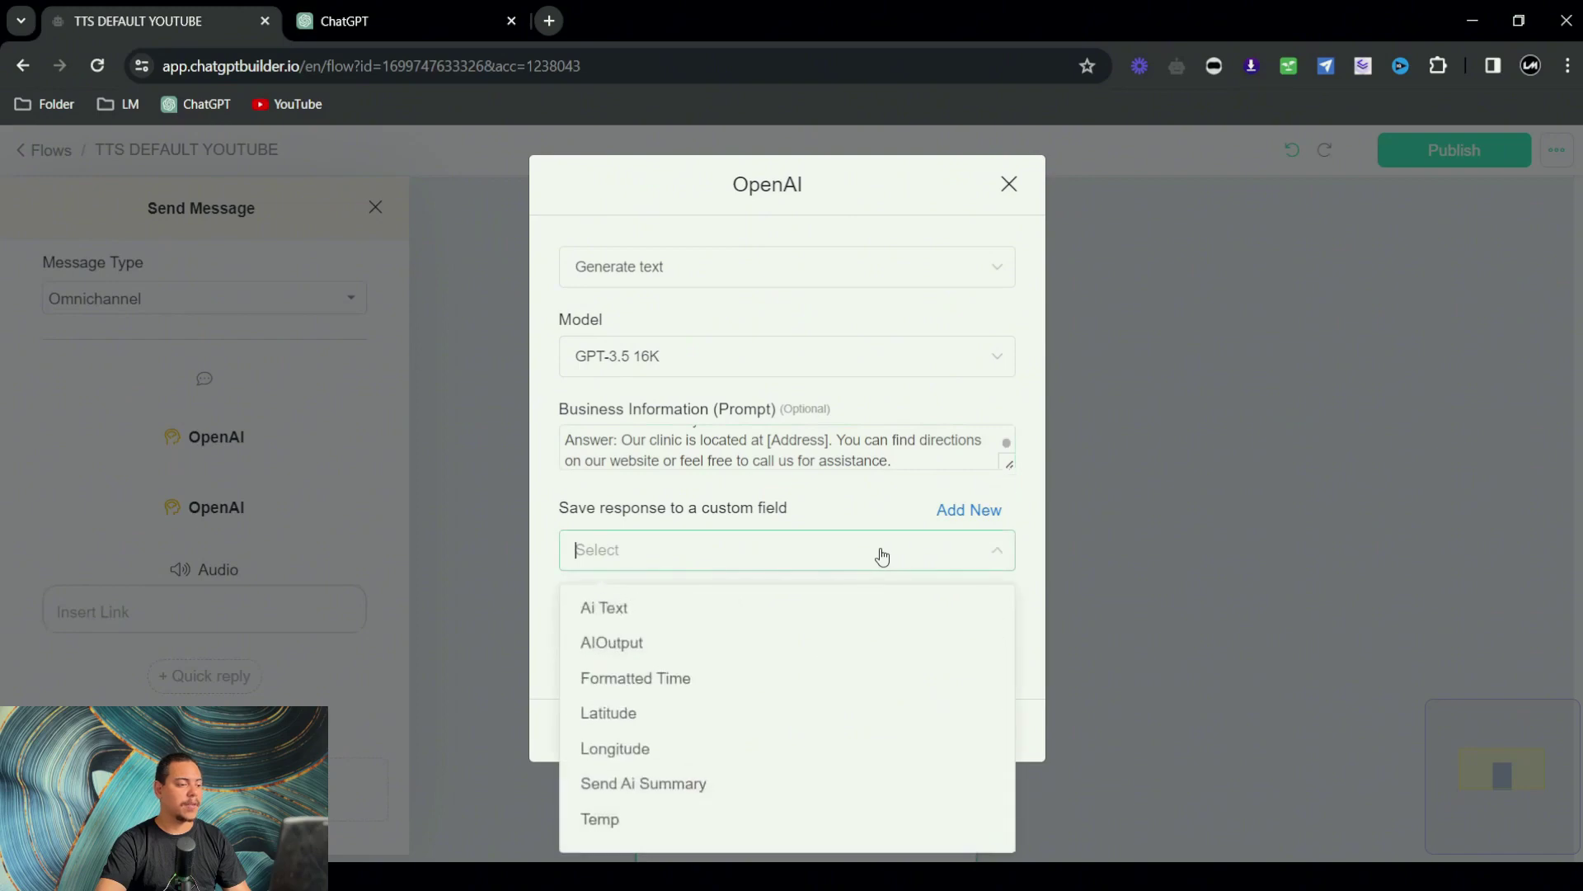
click(644, 650)
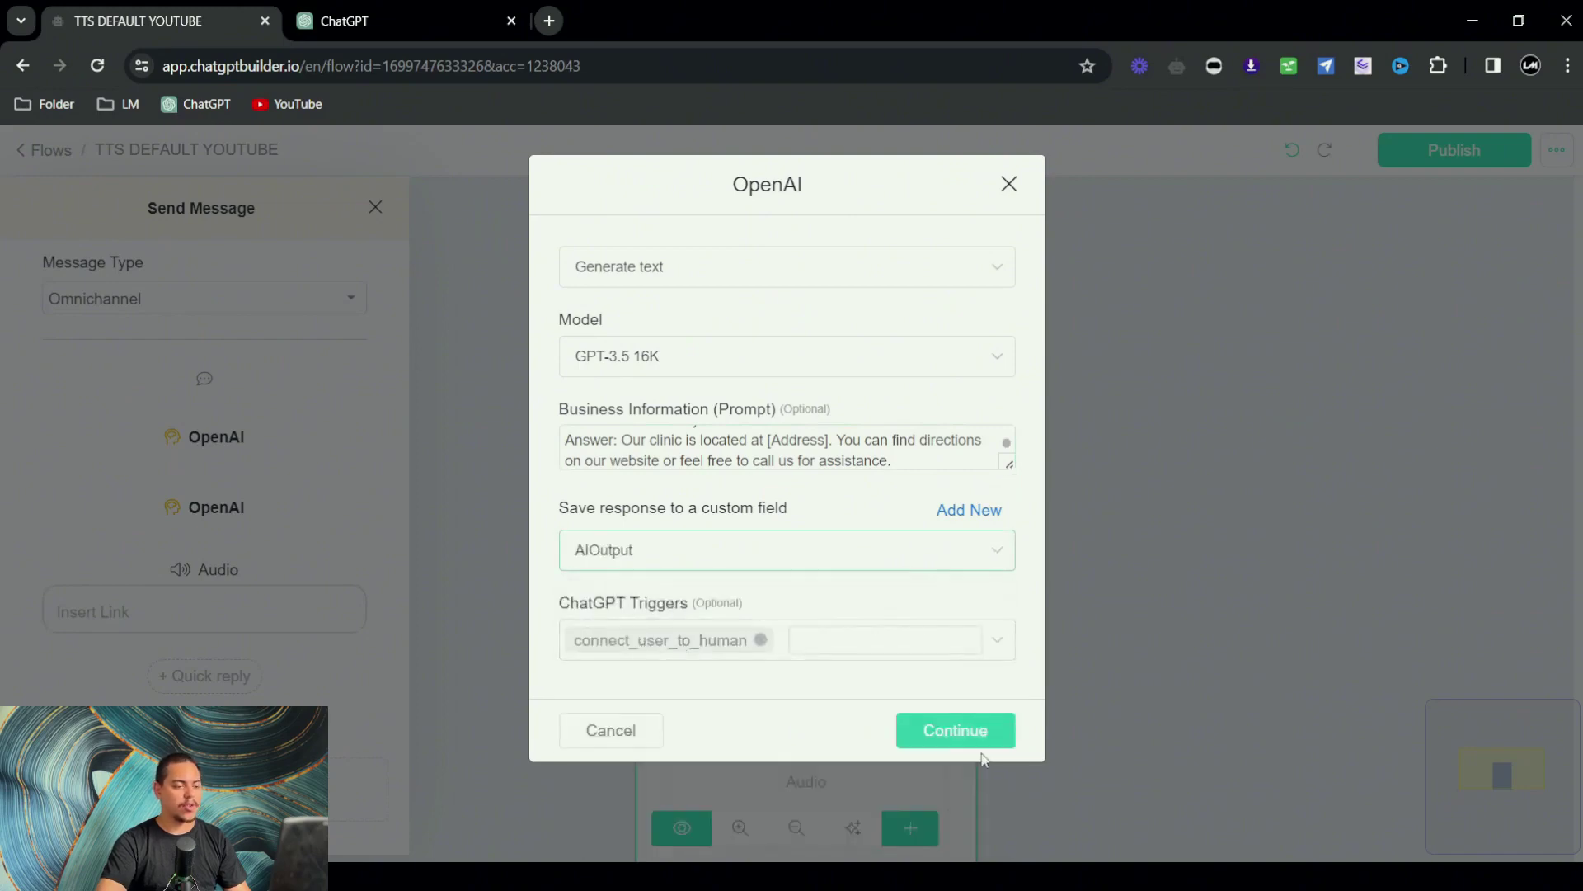
click(959, 733)
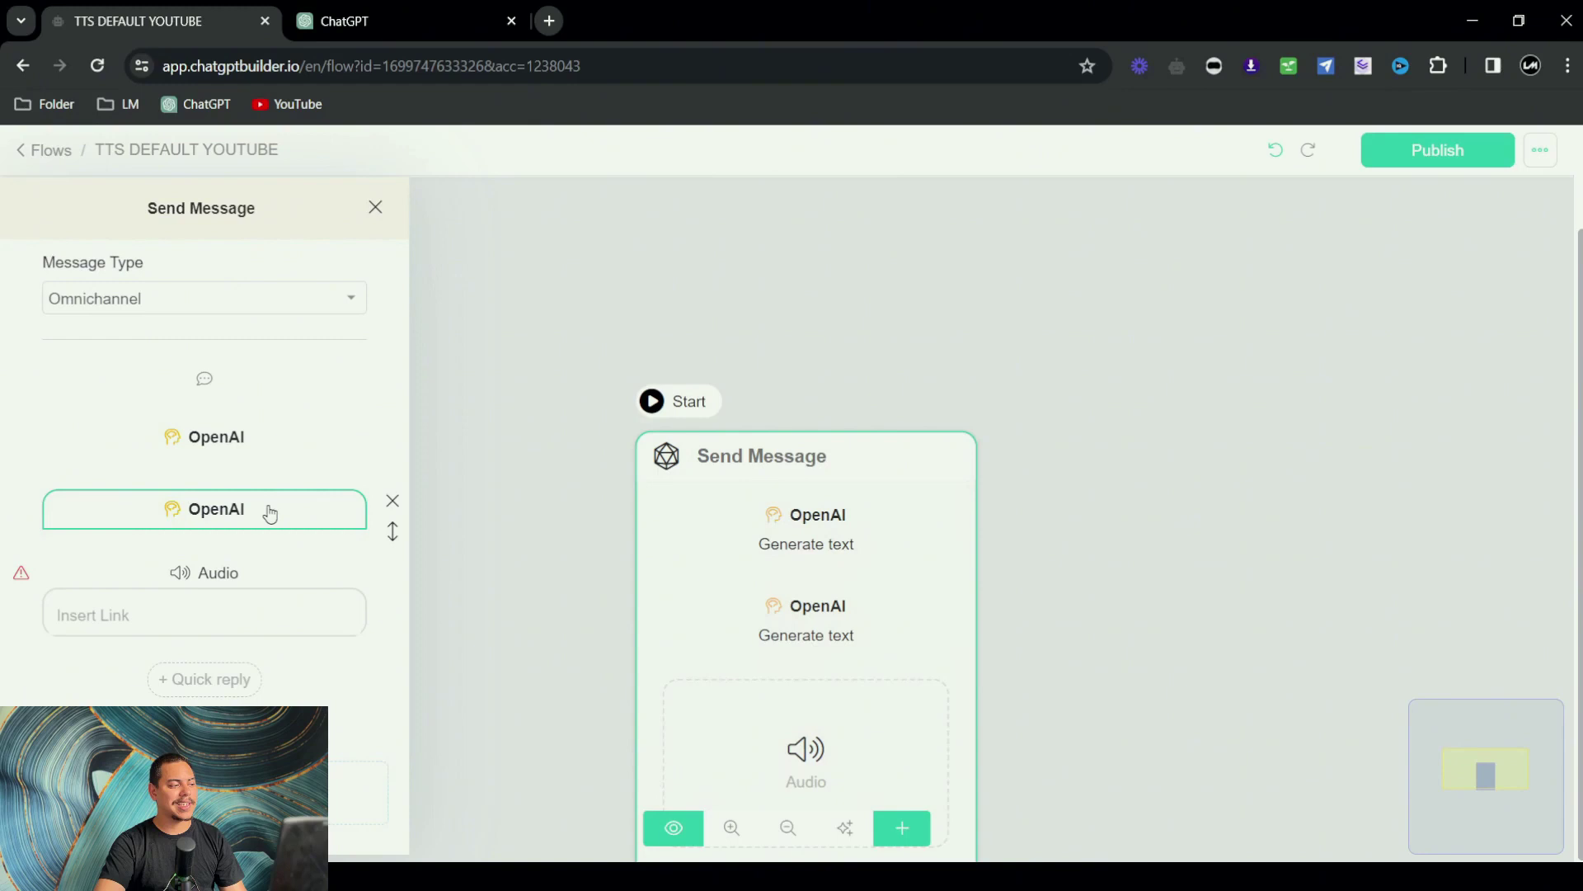
Make the second OpenAI block convert {{AIOutput}} to speech with the shimmer voice, saving to AIOutput.
click(209, 508)
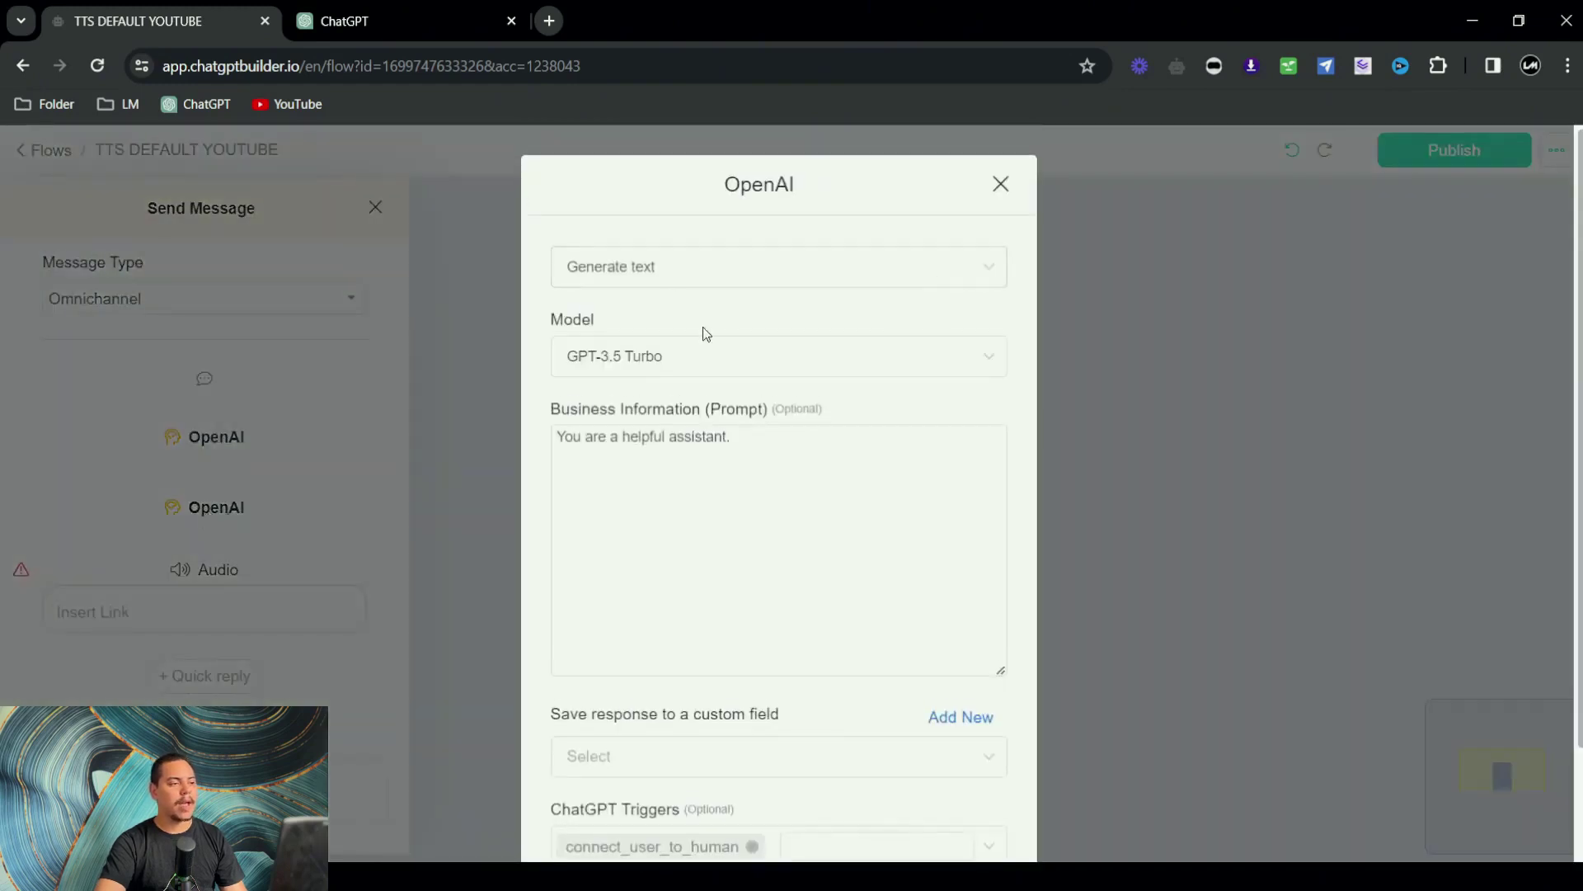
click(643, 270)
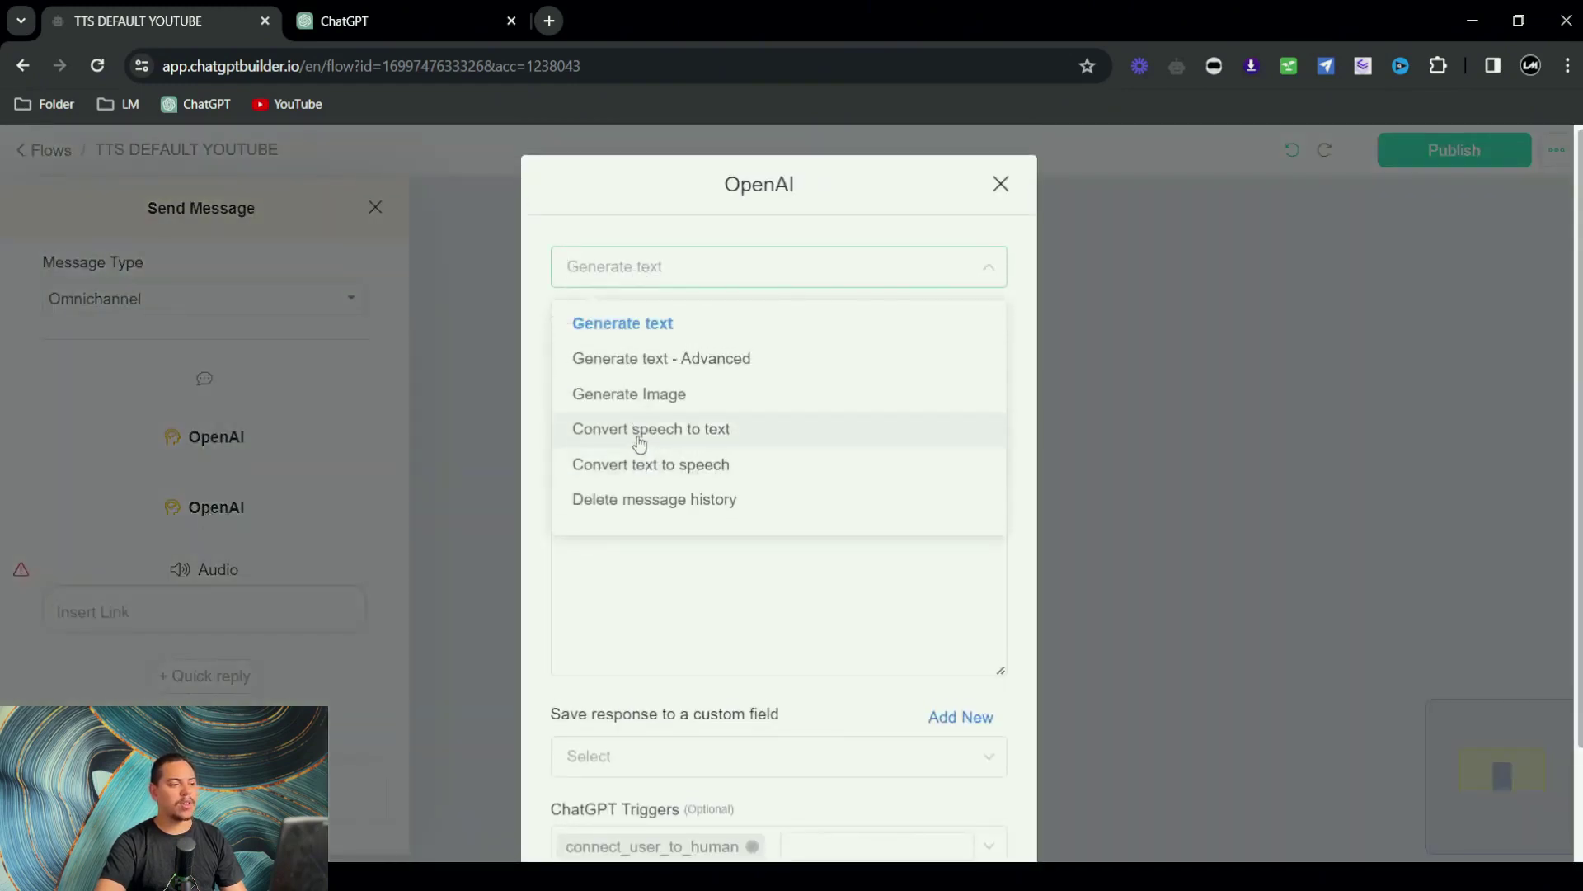
click(660, 465)
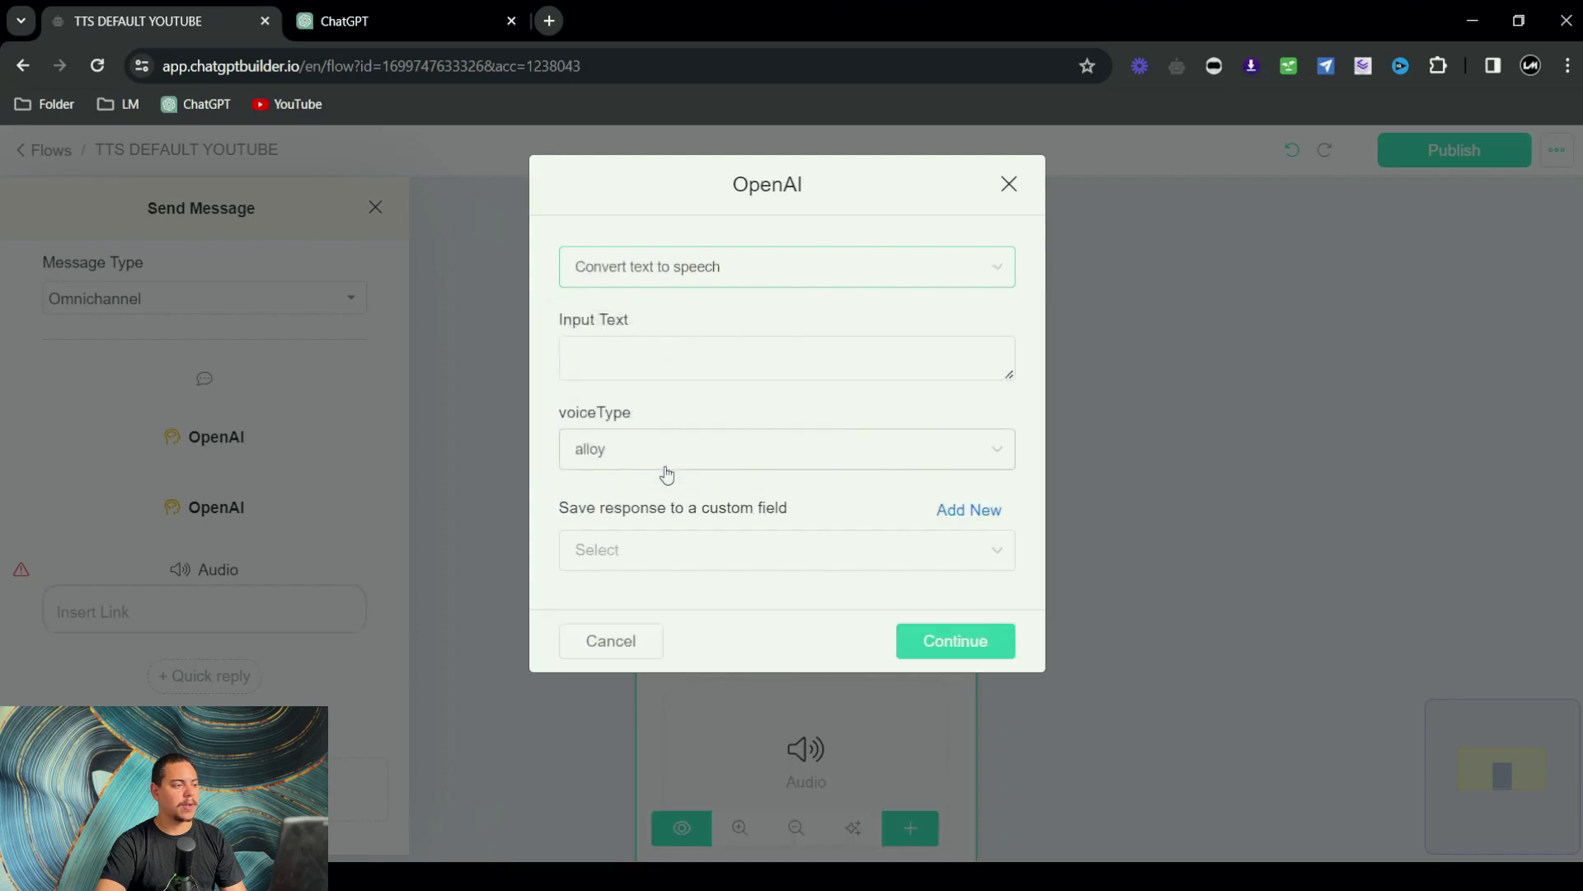
click(657, 349)
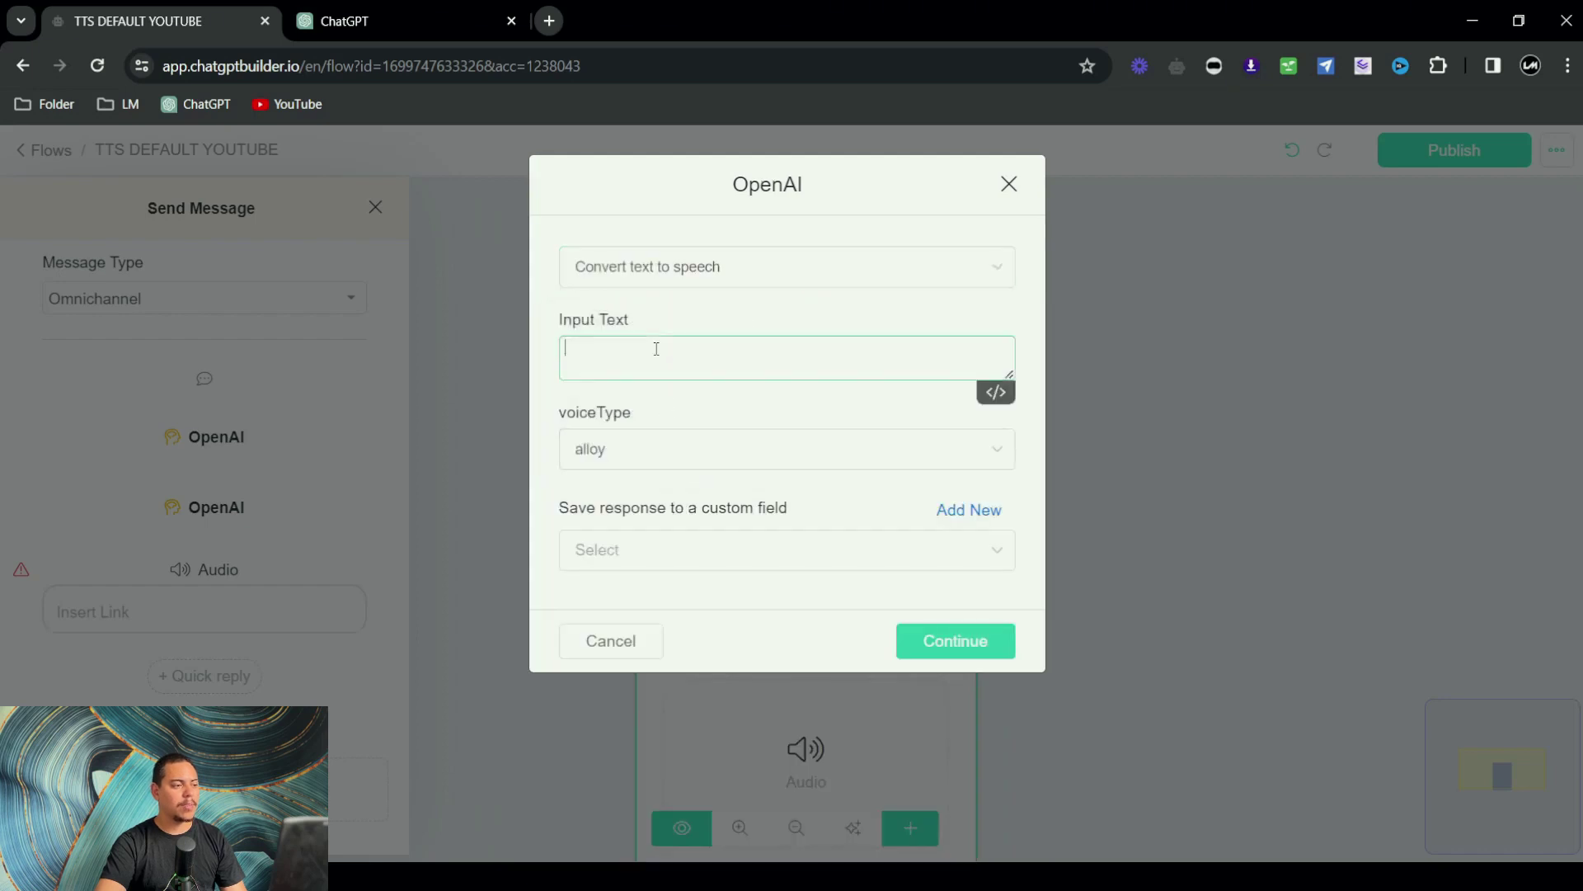
click(992, 395)
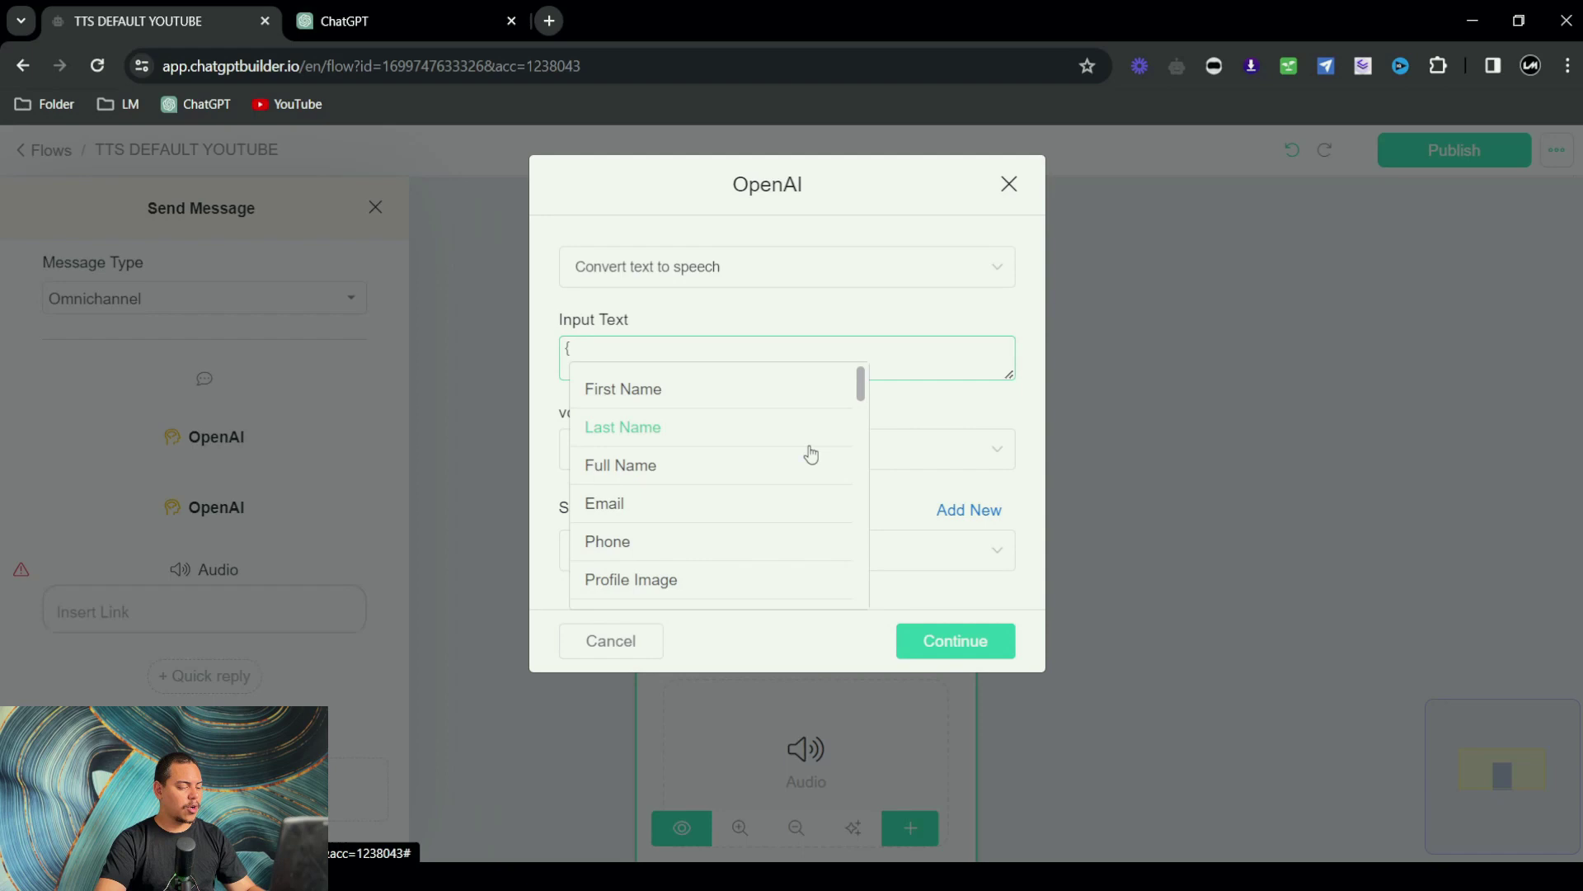
text(ai)
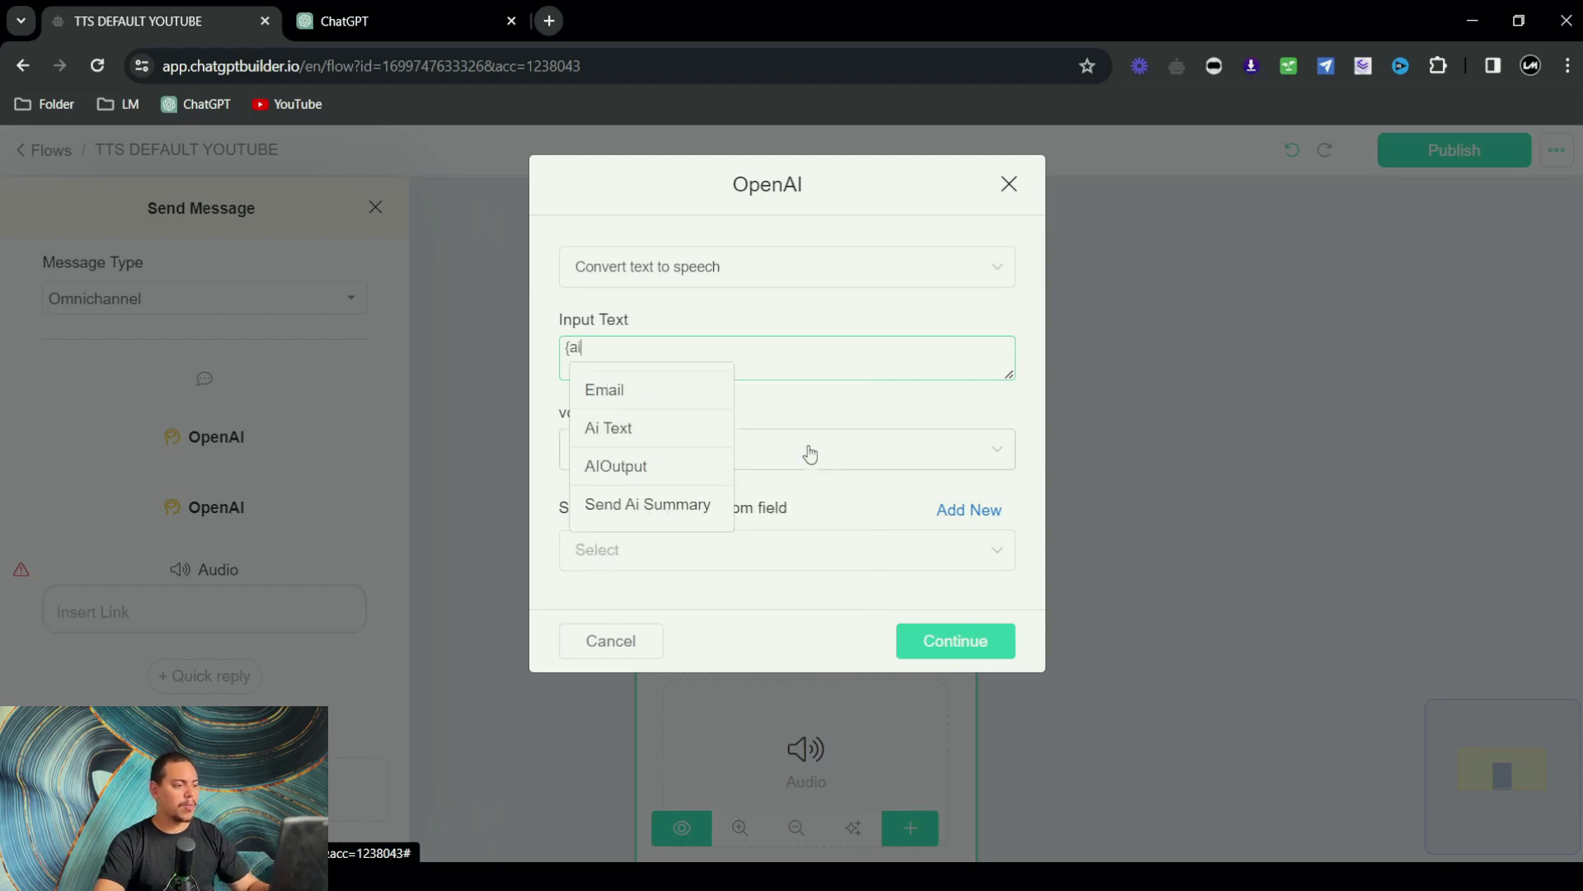
click(655, 463)
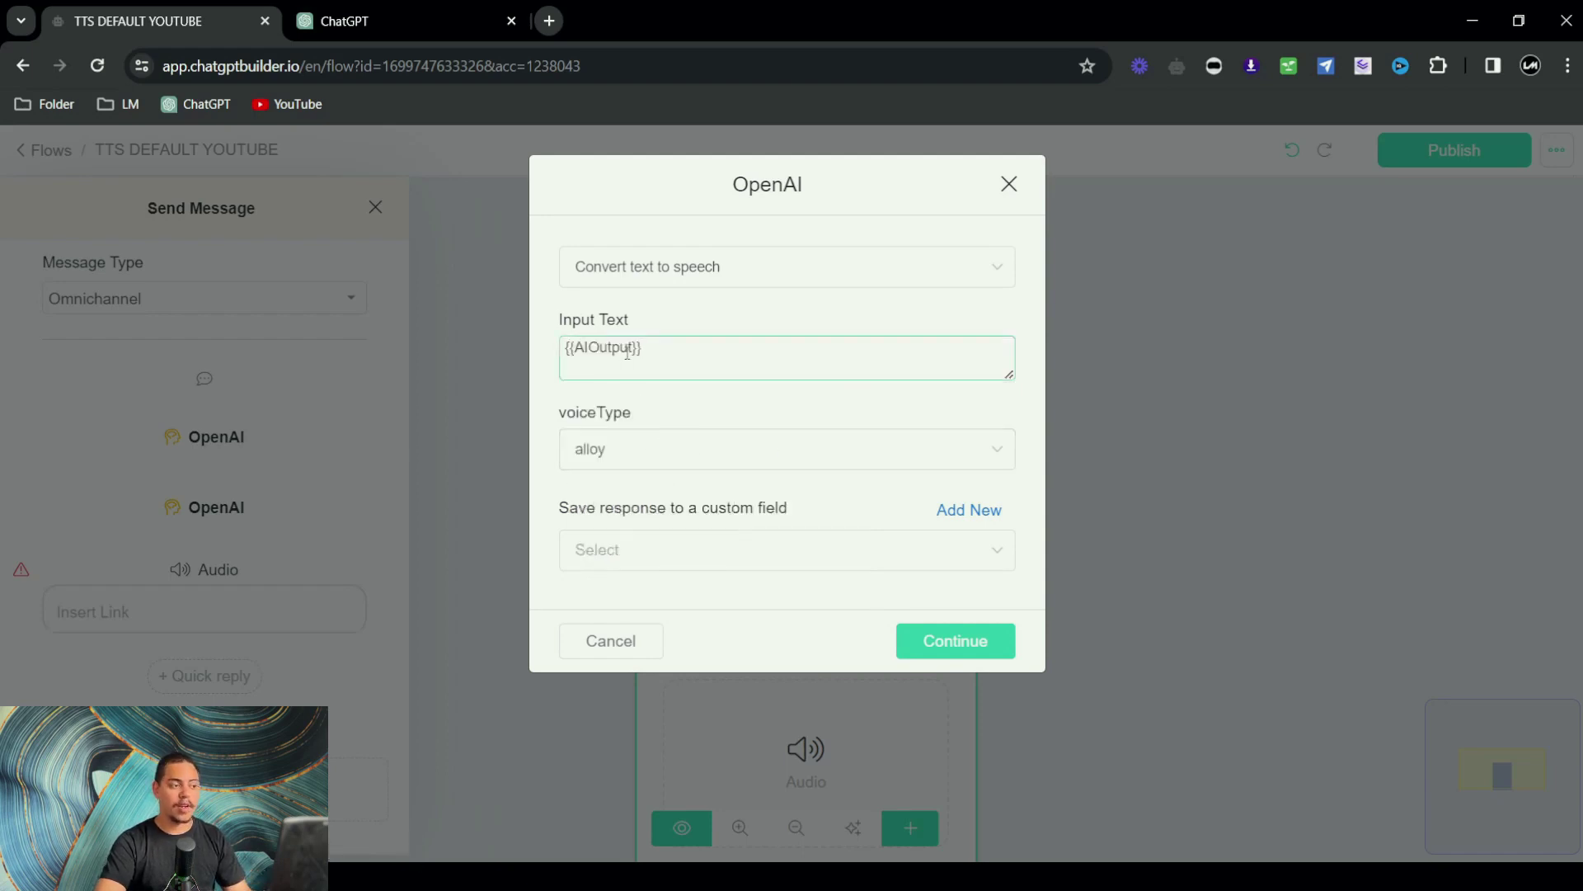
click(631, 445)
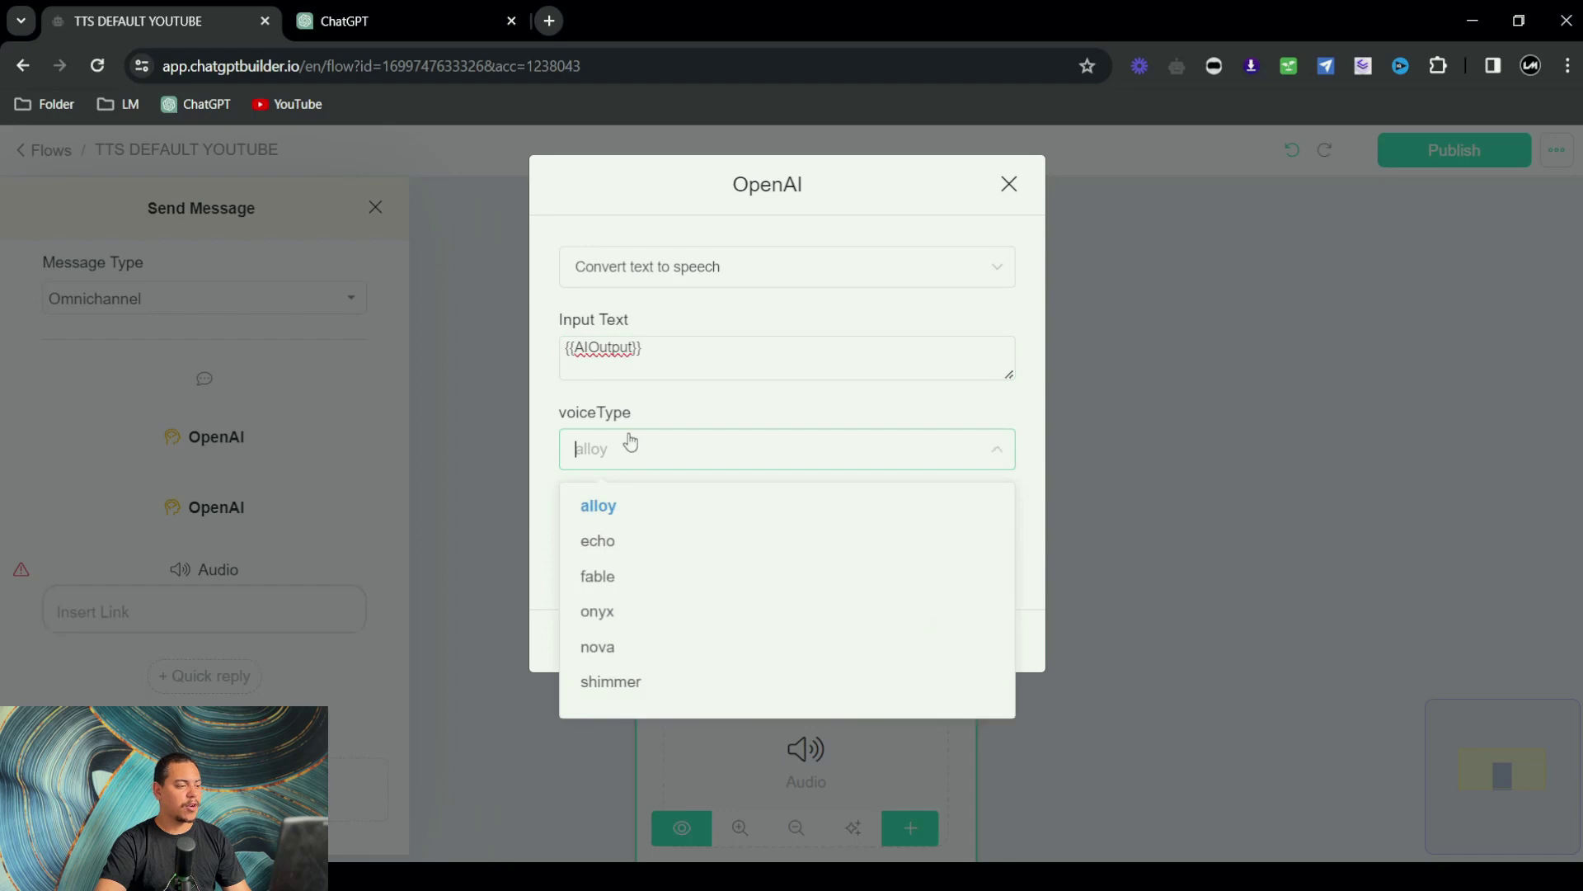
click(650, 687)
click(608, 546)
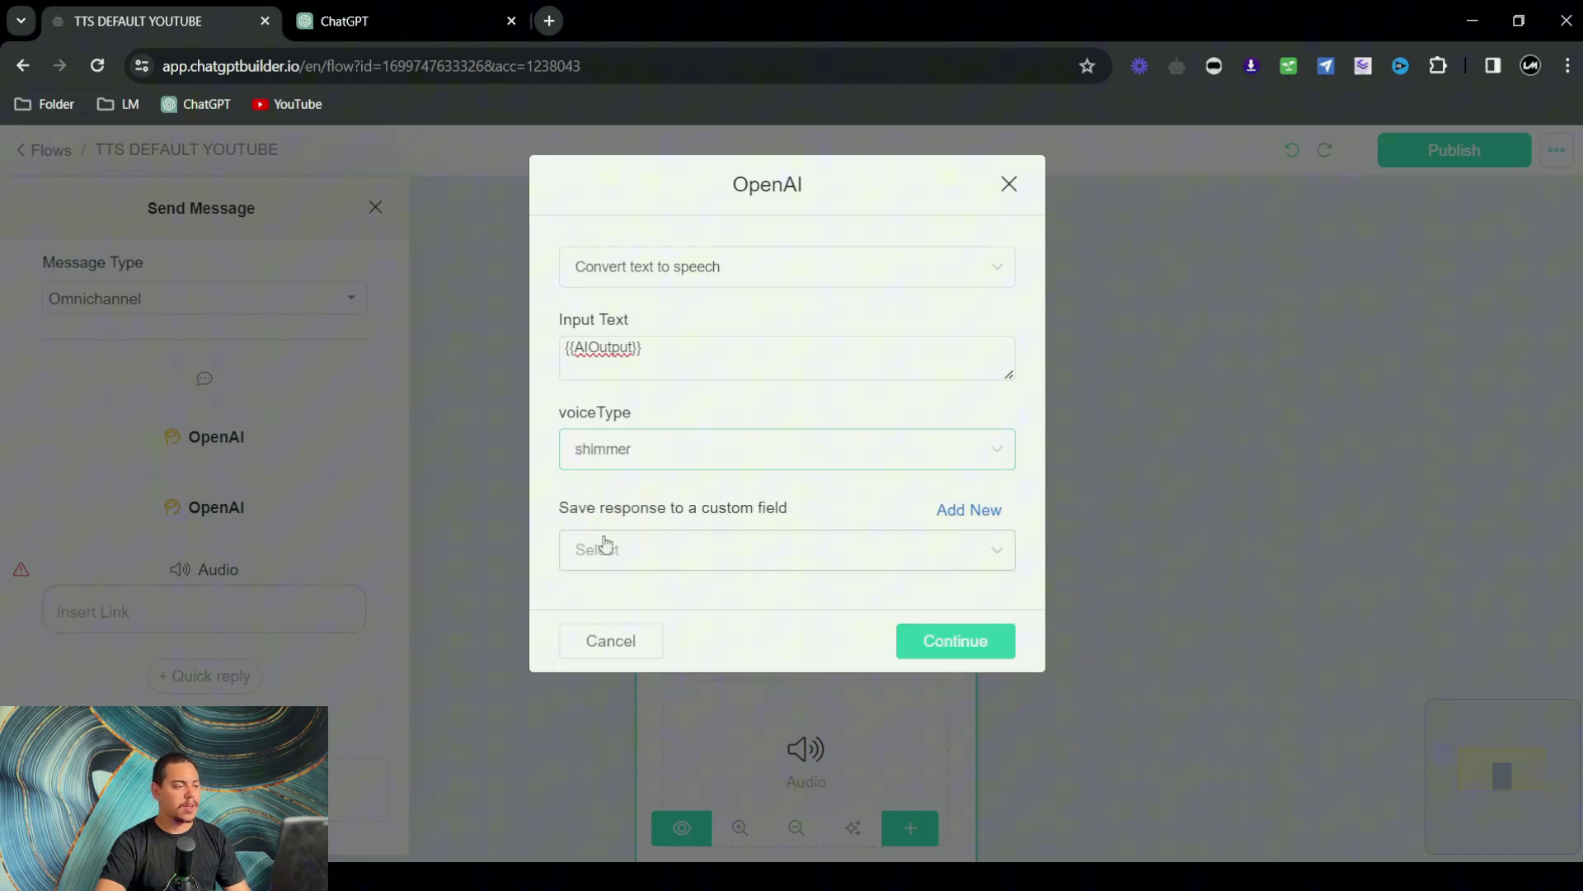
click(631, 643)
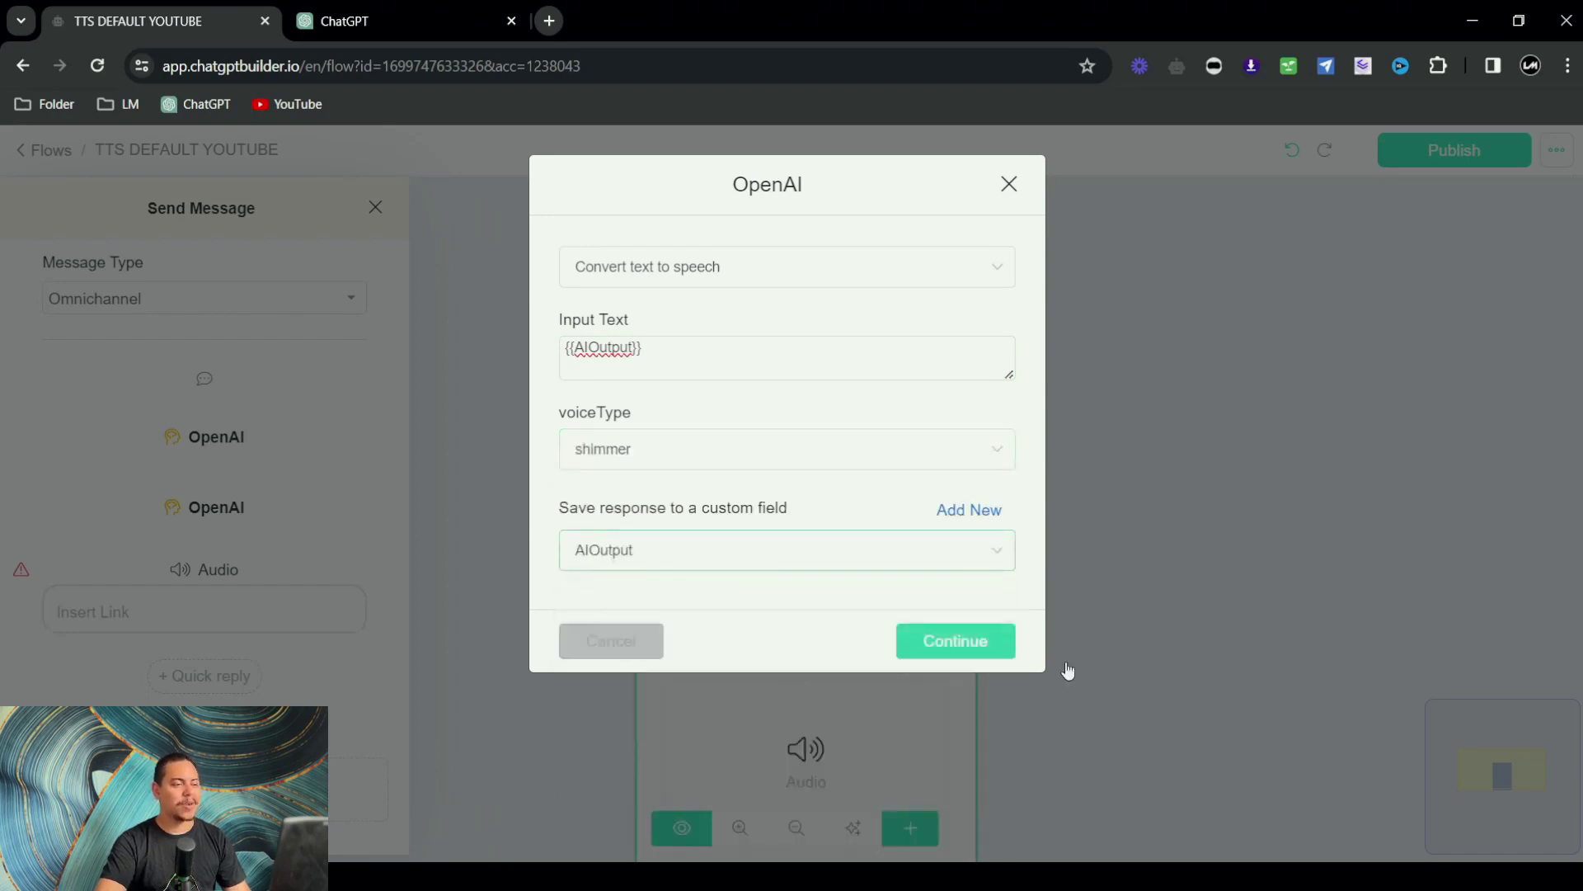
click(994, 652)
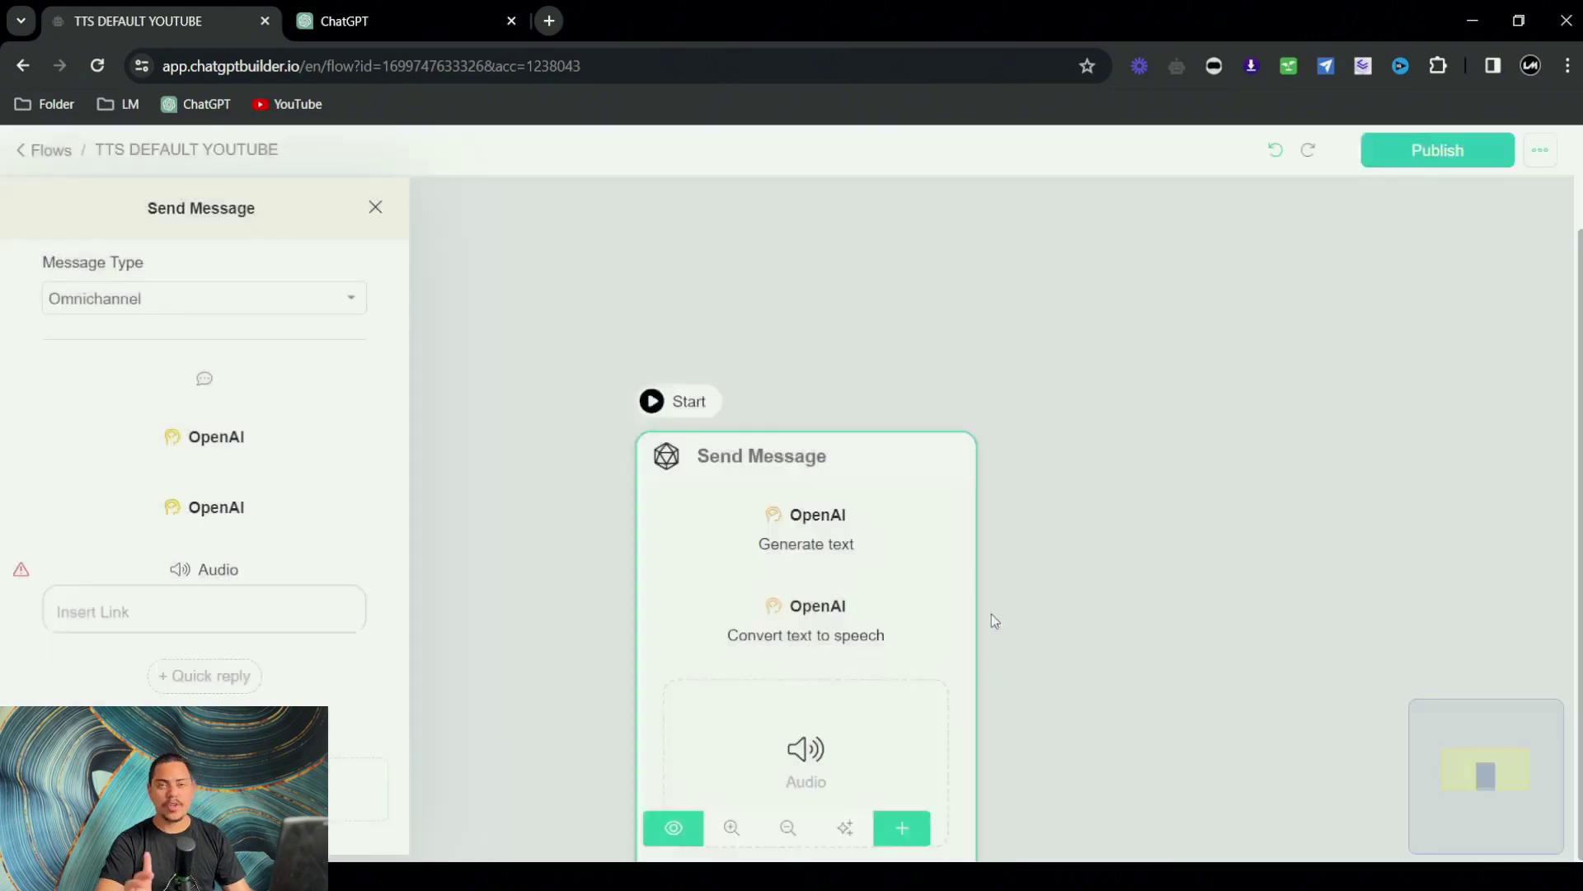
mouse_move(187, 445)
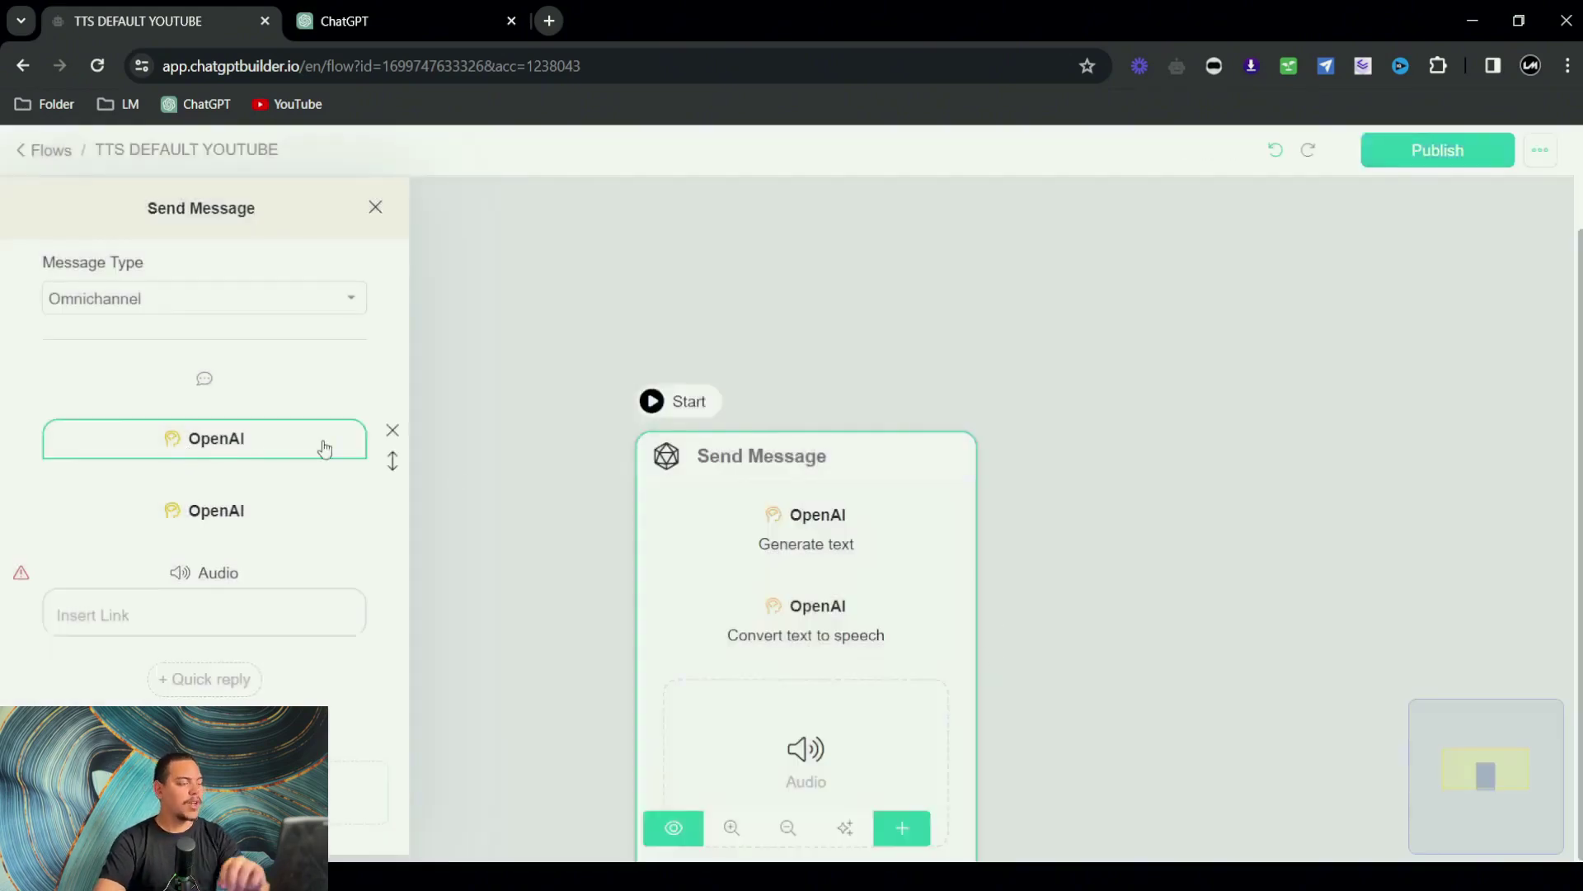
click(239, 449)
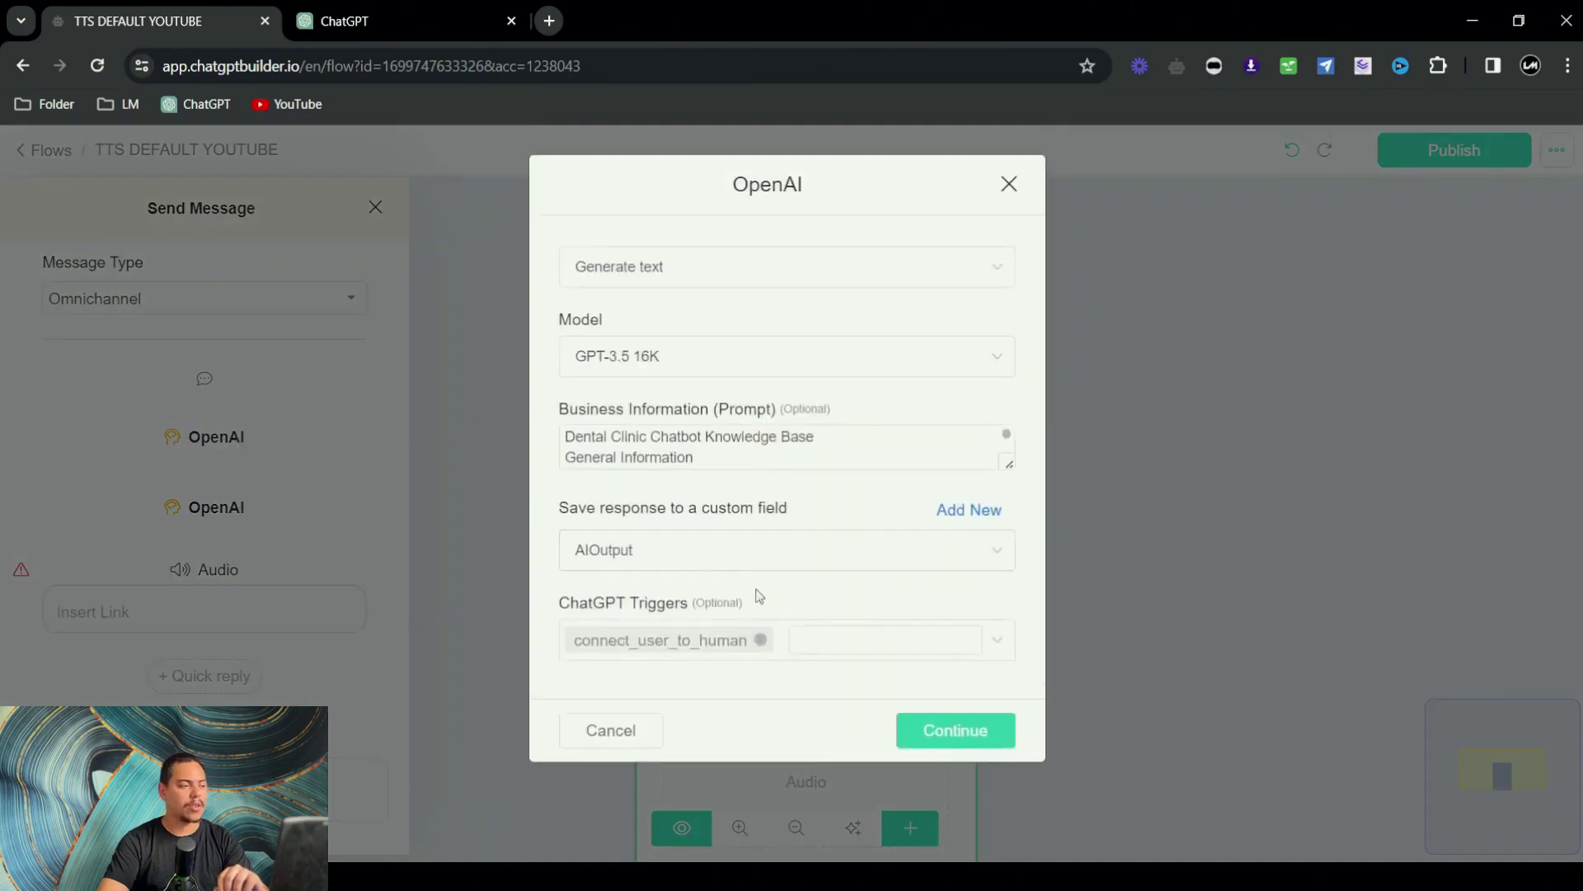
click(1010, 175)
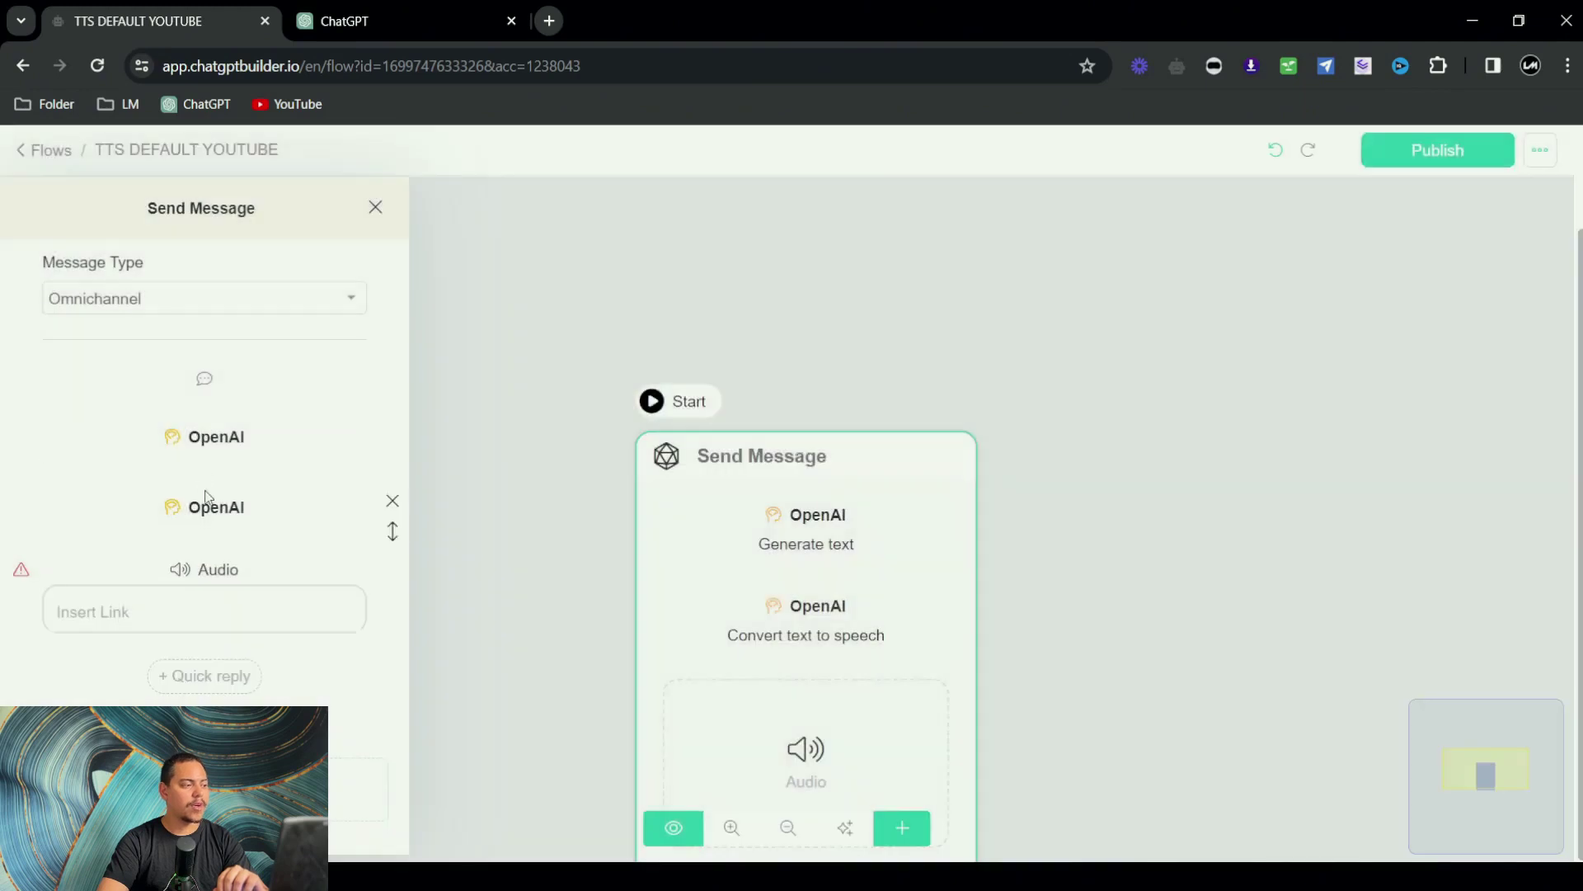
click(232, 514)
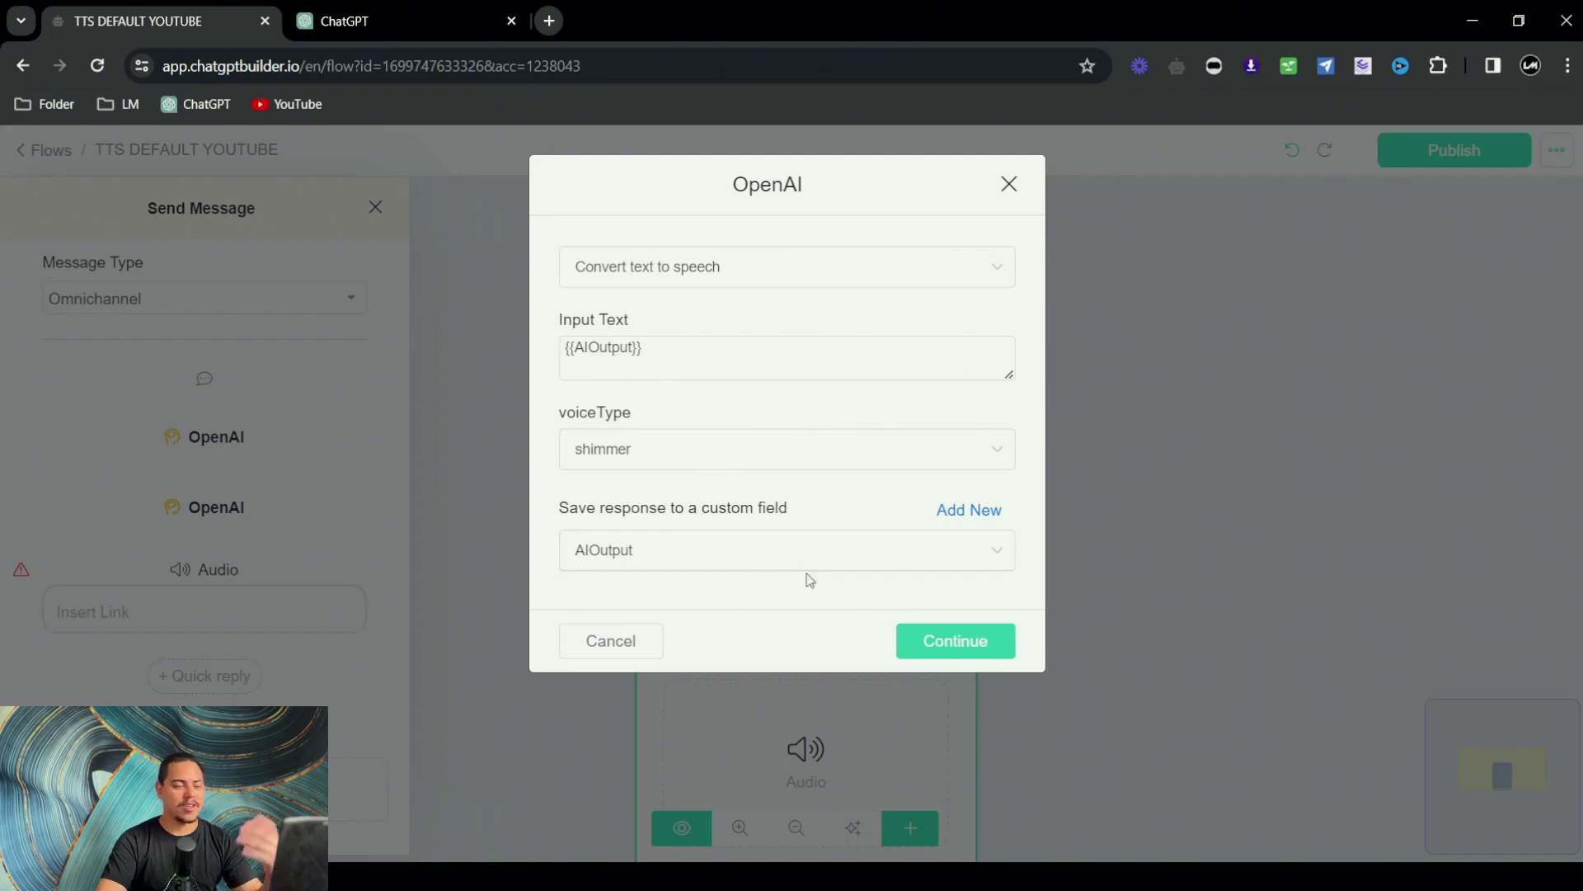
click(977, 647)
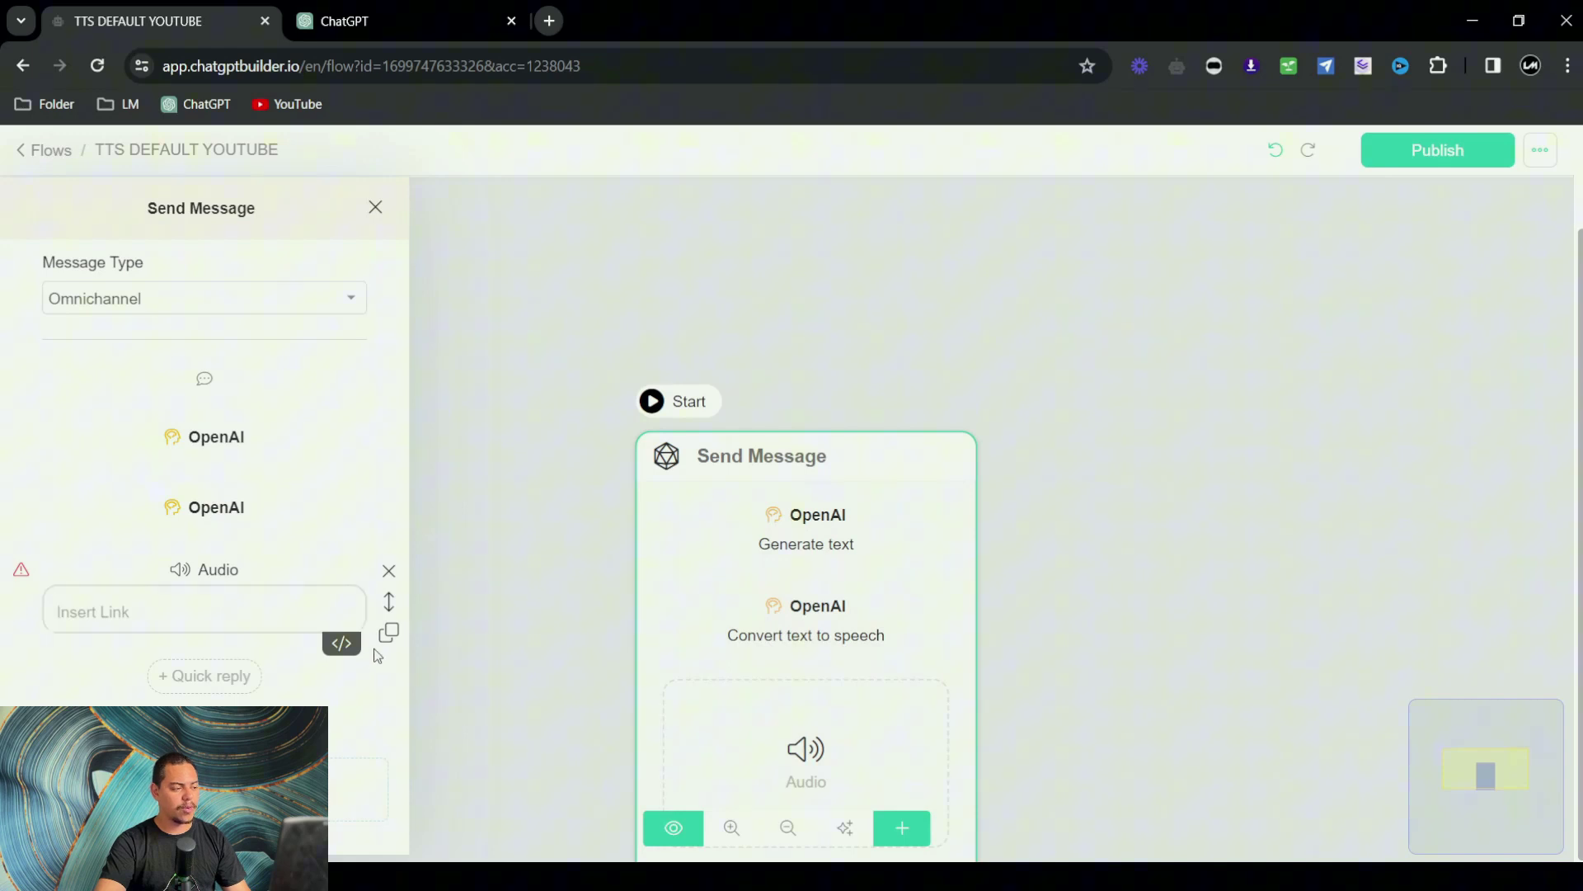
Set the Audio block's link to {{AIOutput}} and close the Send Message panel.
click(342, 642)
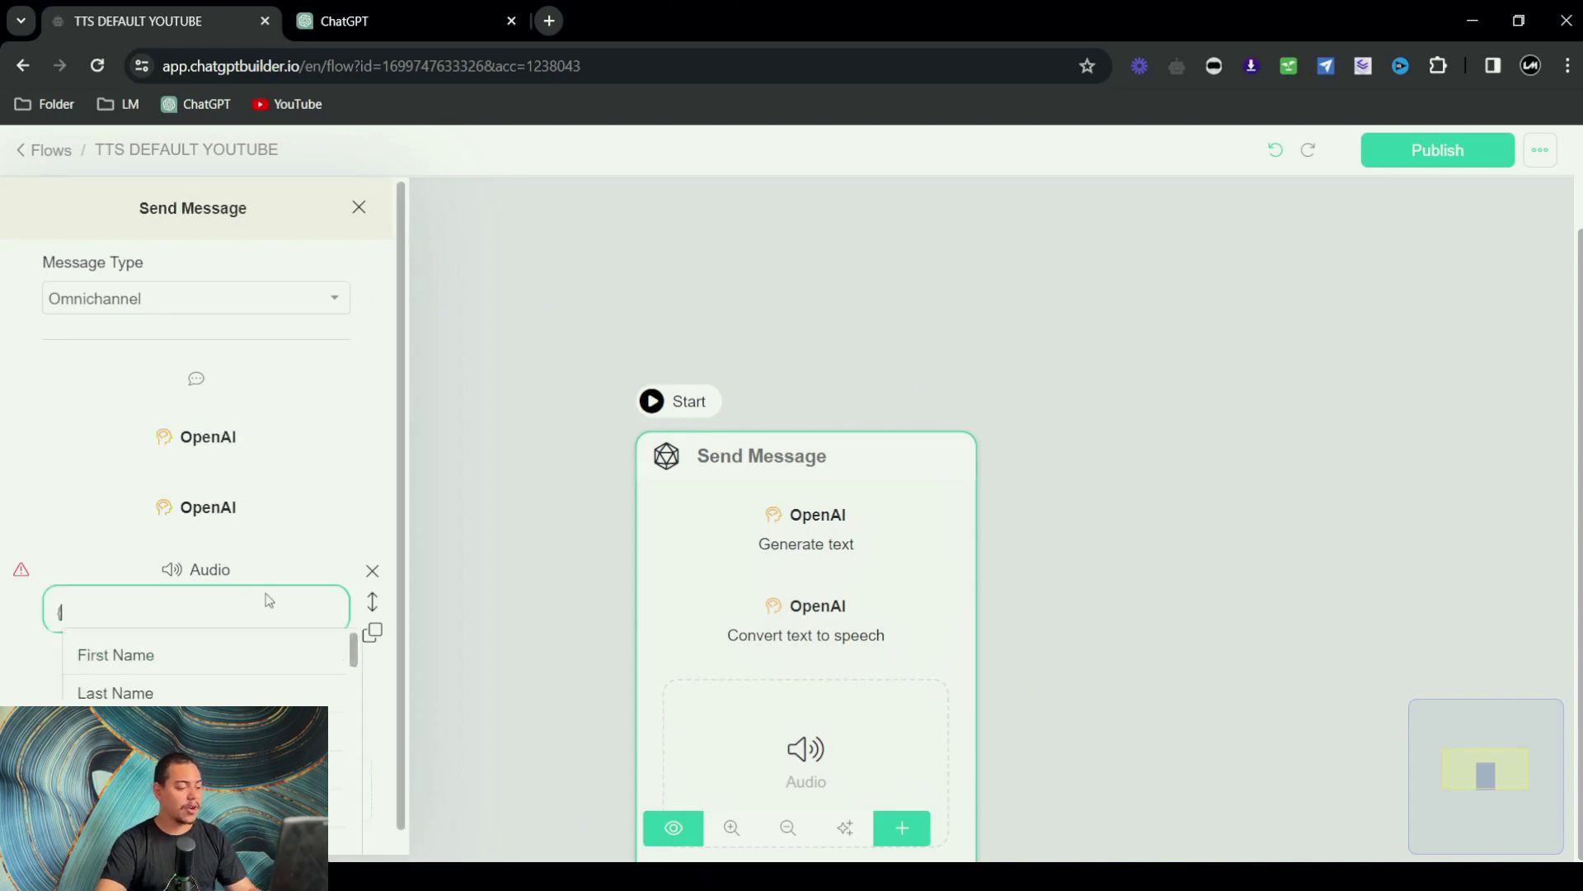
text(ai)
click(101, 693)
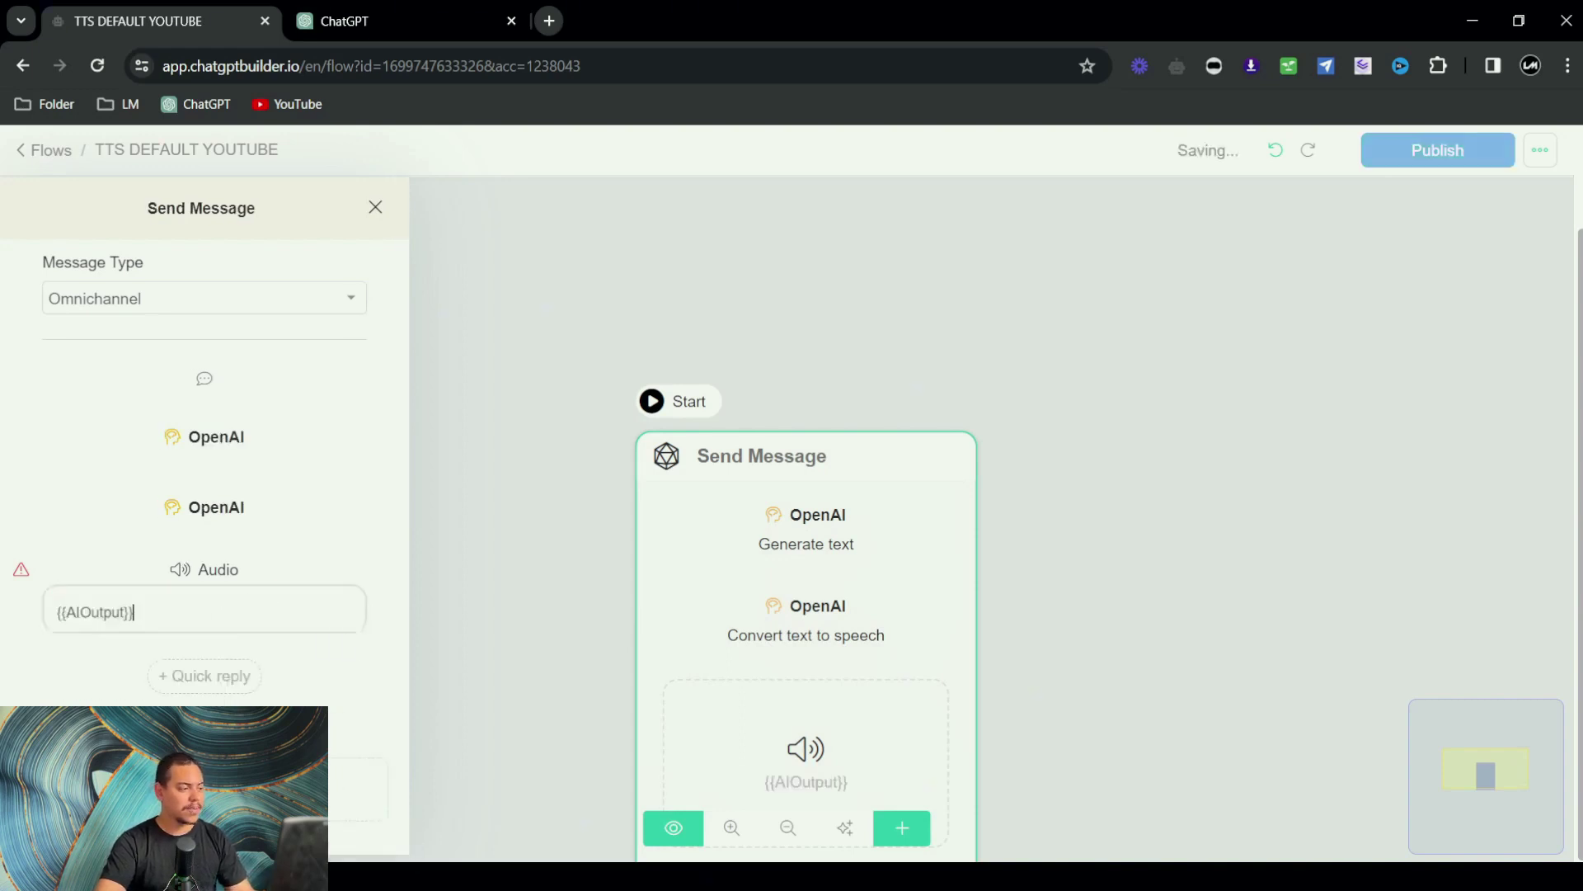
click(452, 531)
Publish the updated flow and preview it in the webchat.
click(1456, 149)
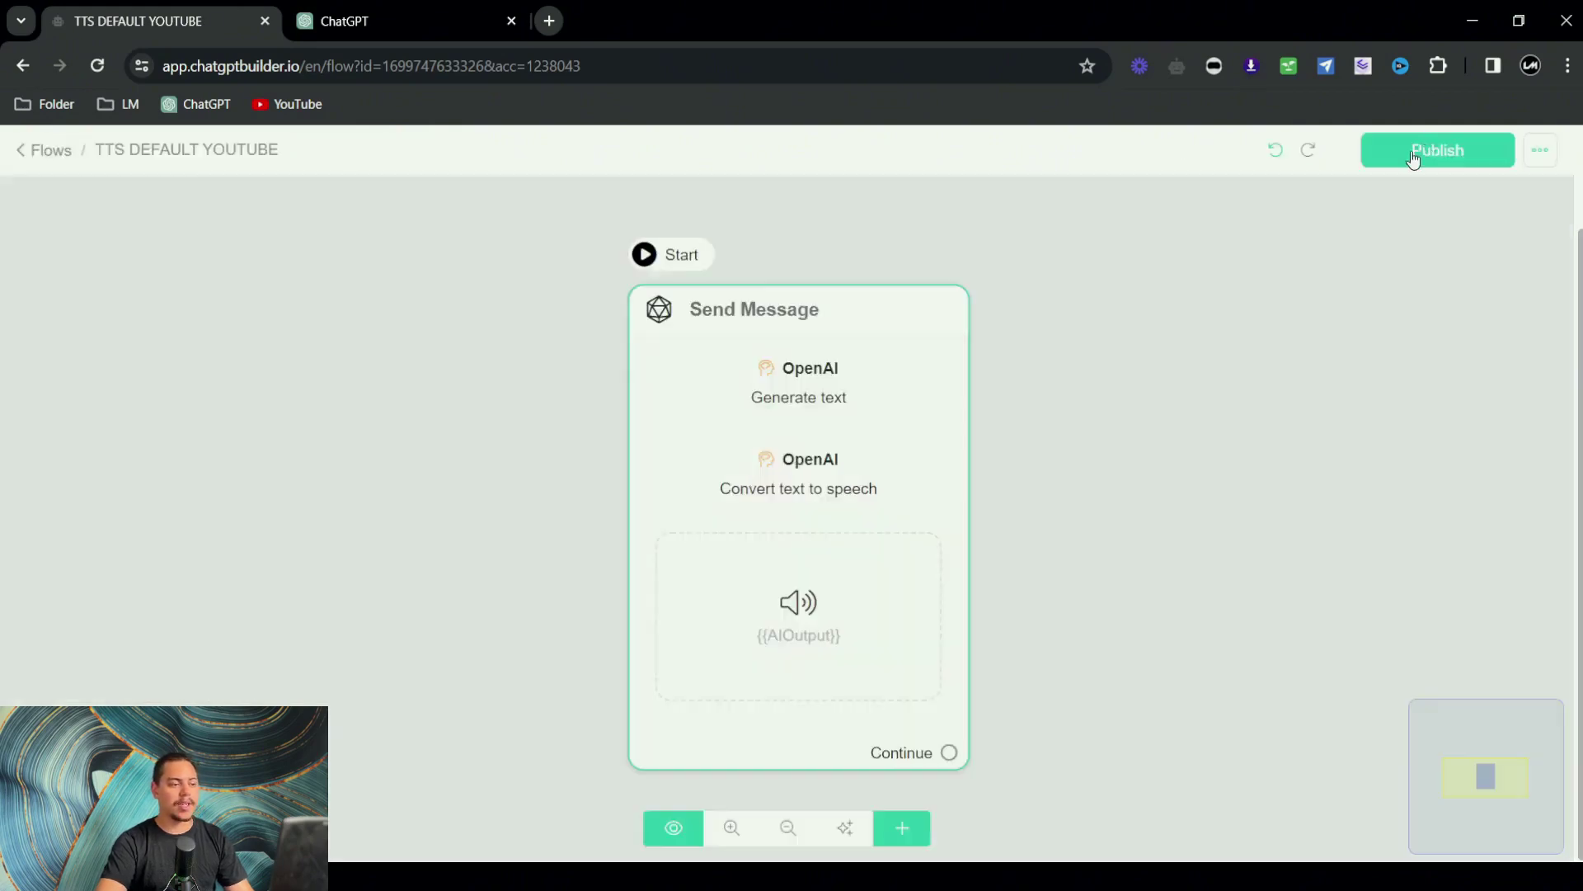
click(674, 829)
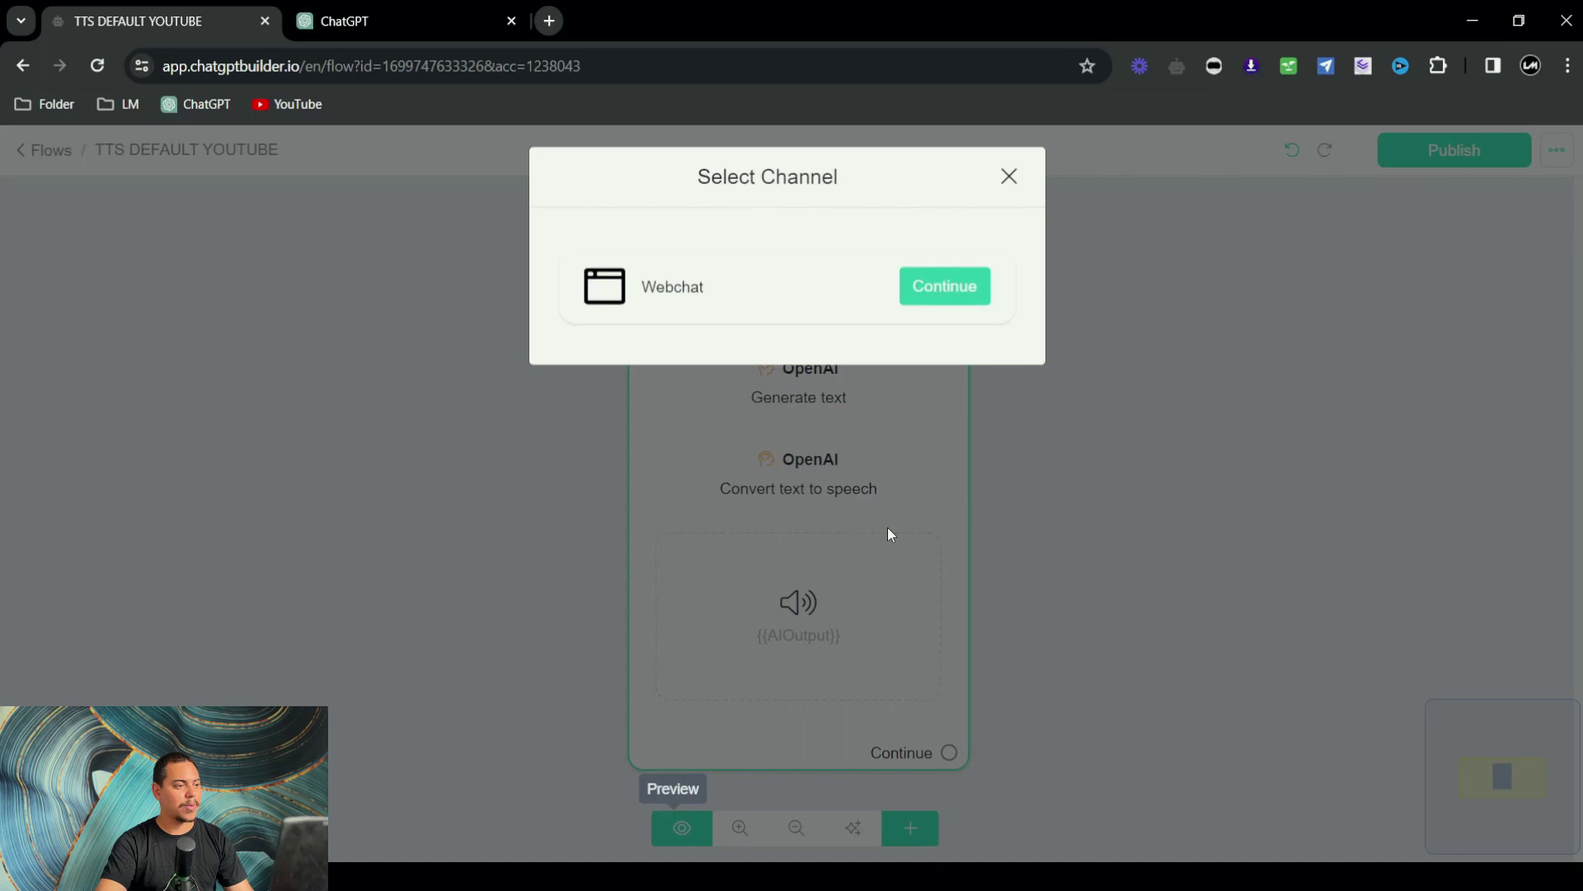
click(927, 287)
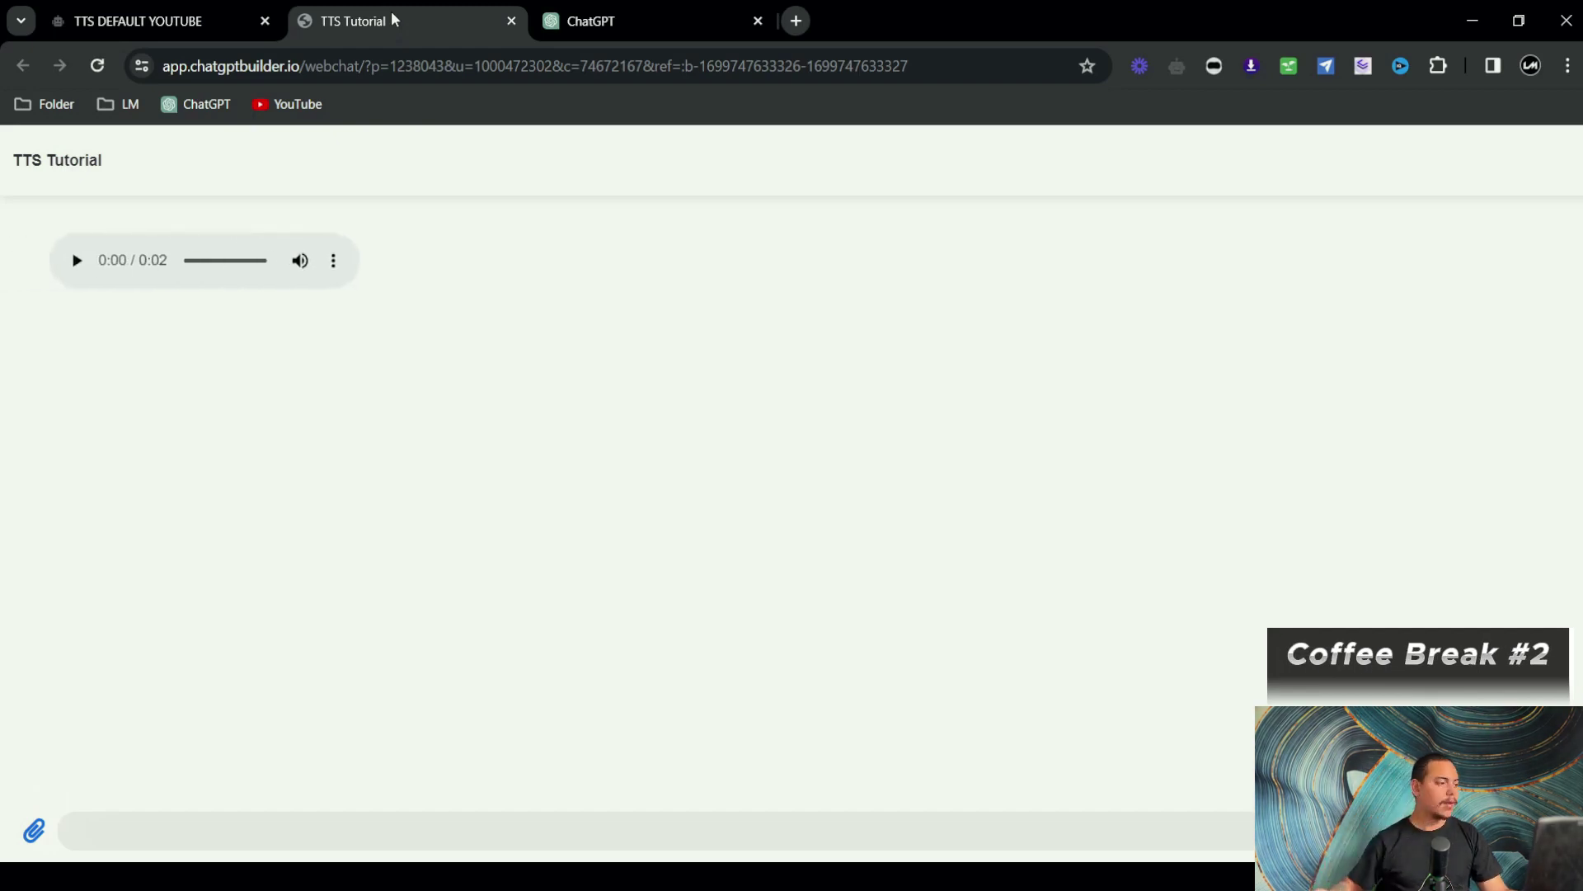
Play back the bot's two-second spoken reply in the webchat.
click(78, 267)
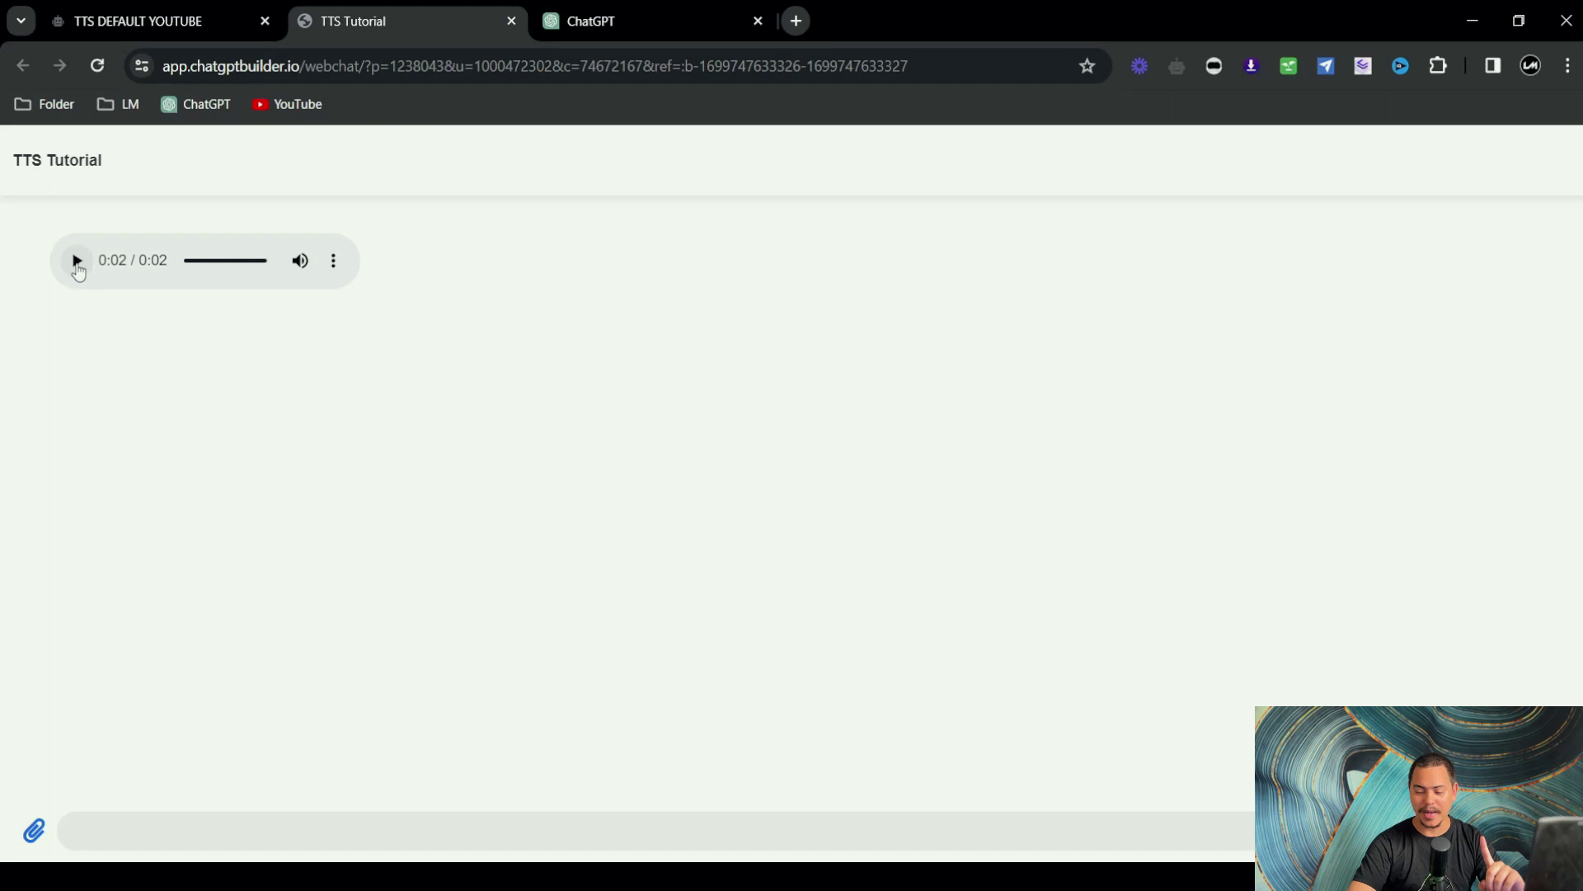
click(77, 267)
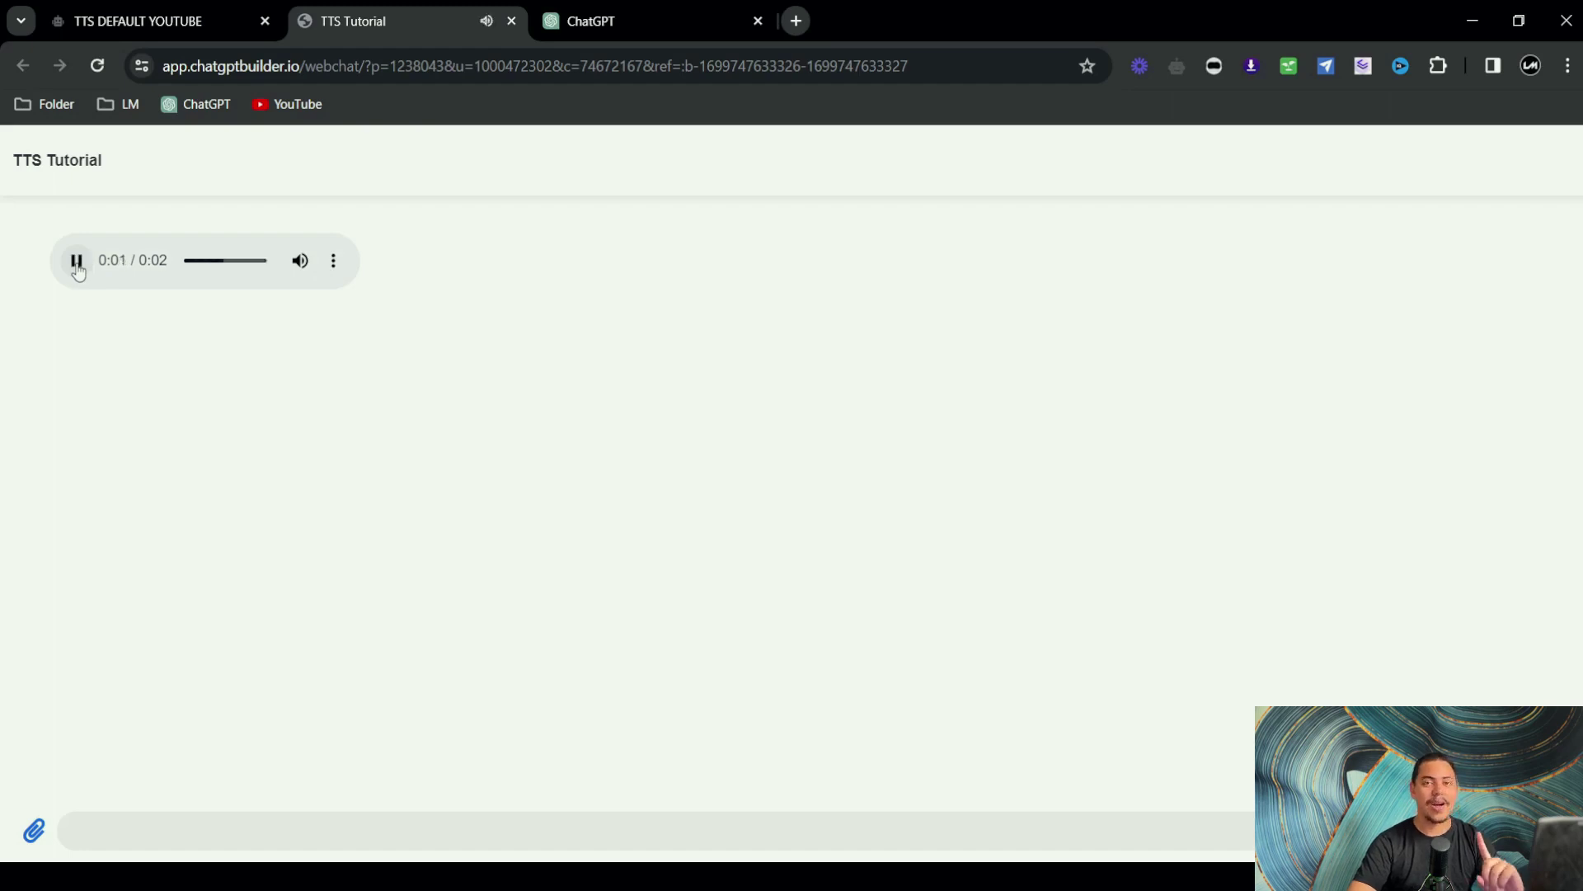
click(423, 842)
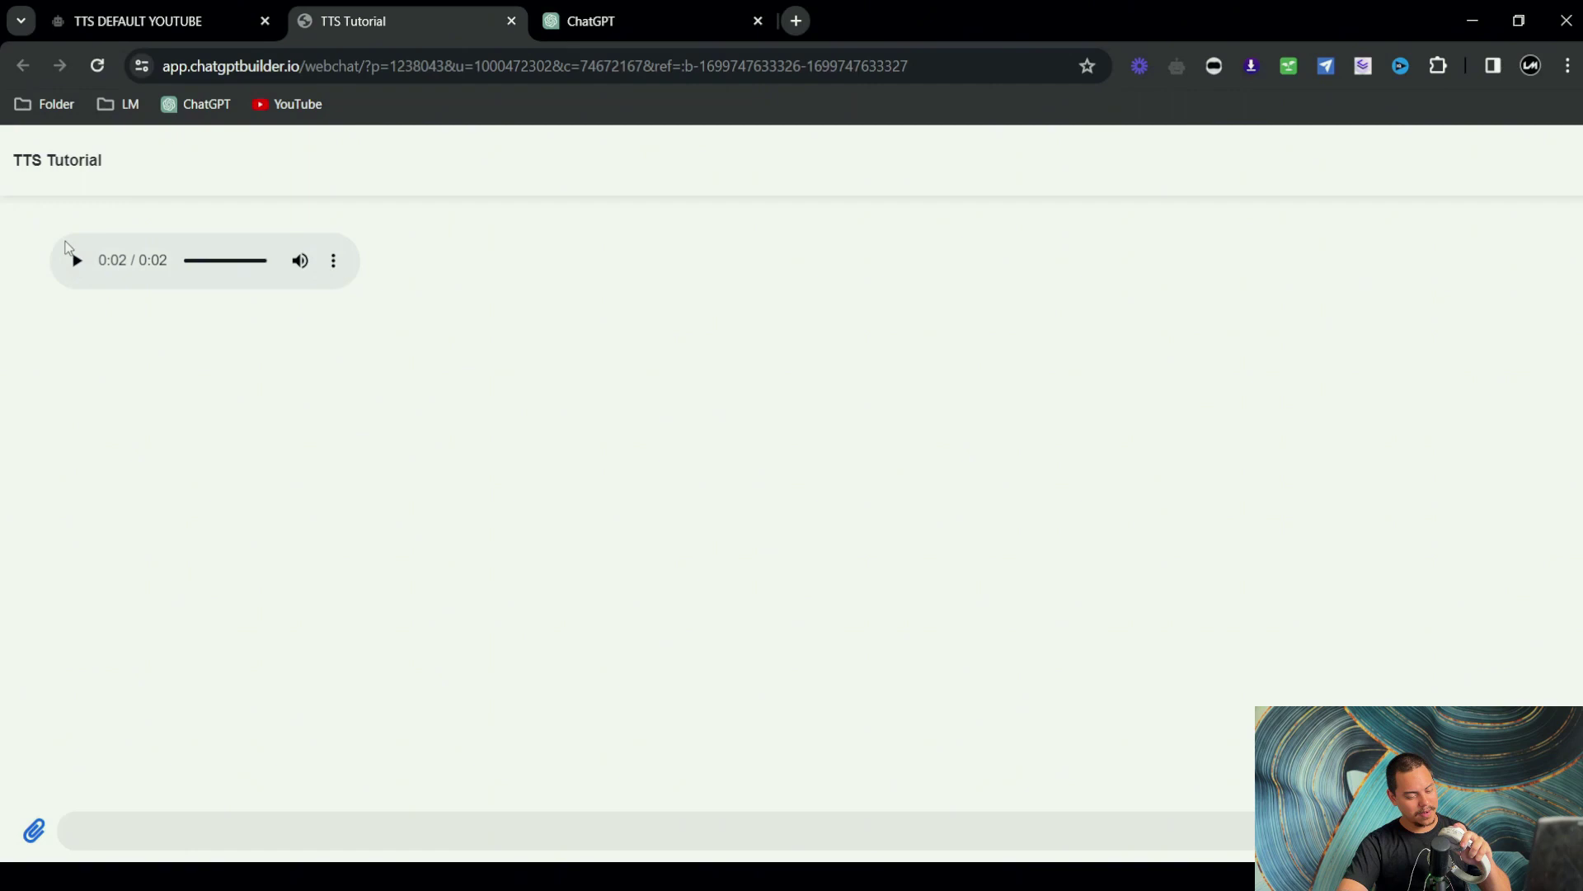
click(76, 261)
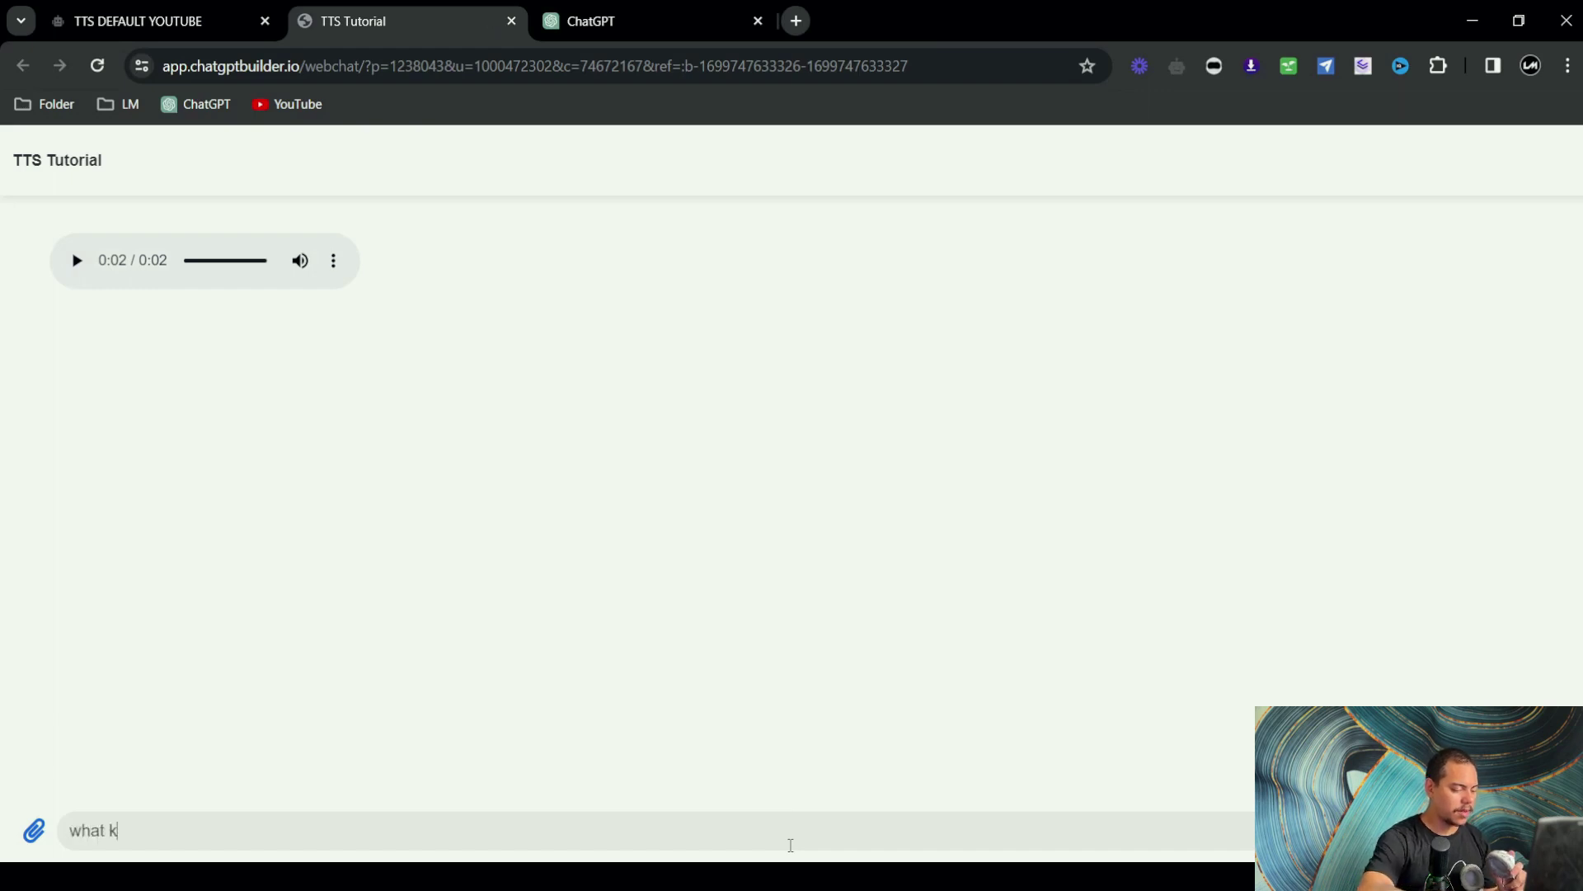
Ask the webchat 'what kind of business is this?' and receive its text reply.
text(ind of b)
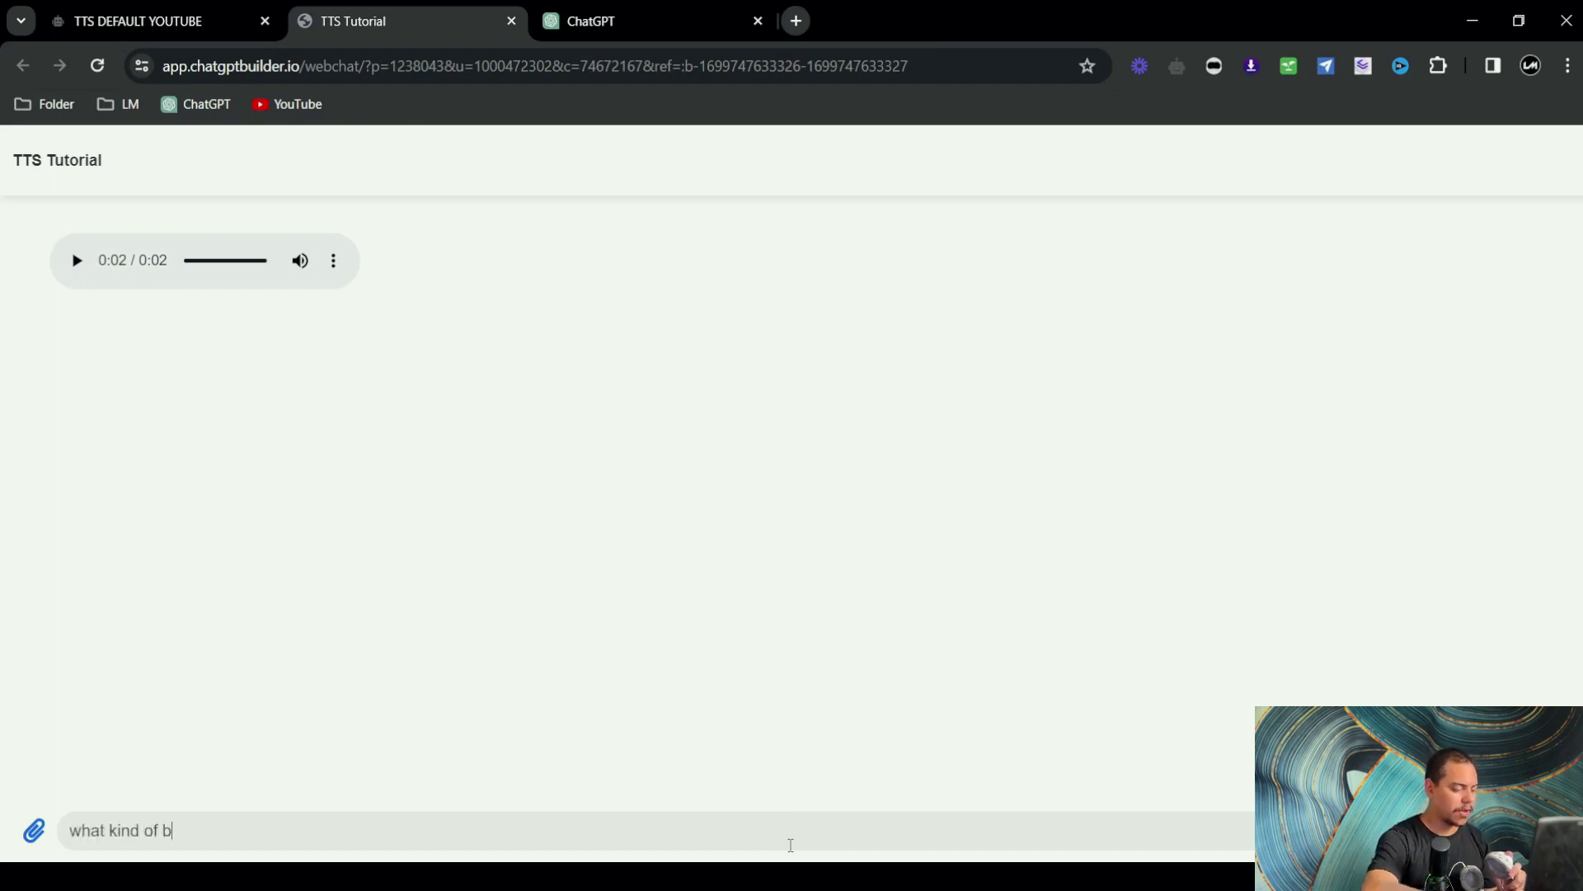
text(usine)
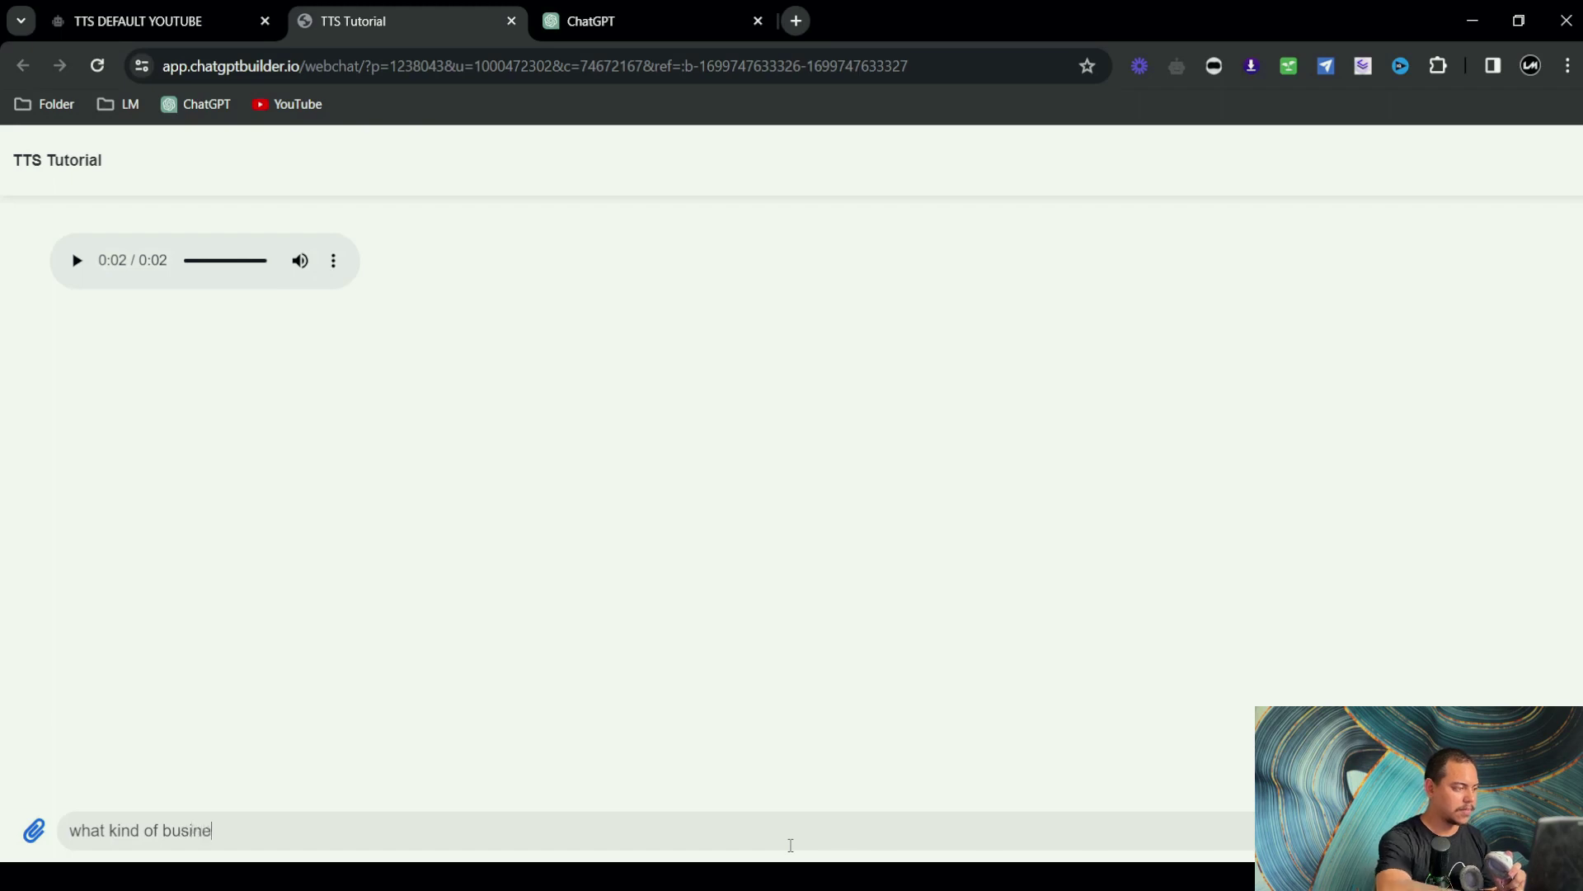
text(ss is t)
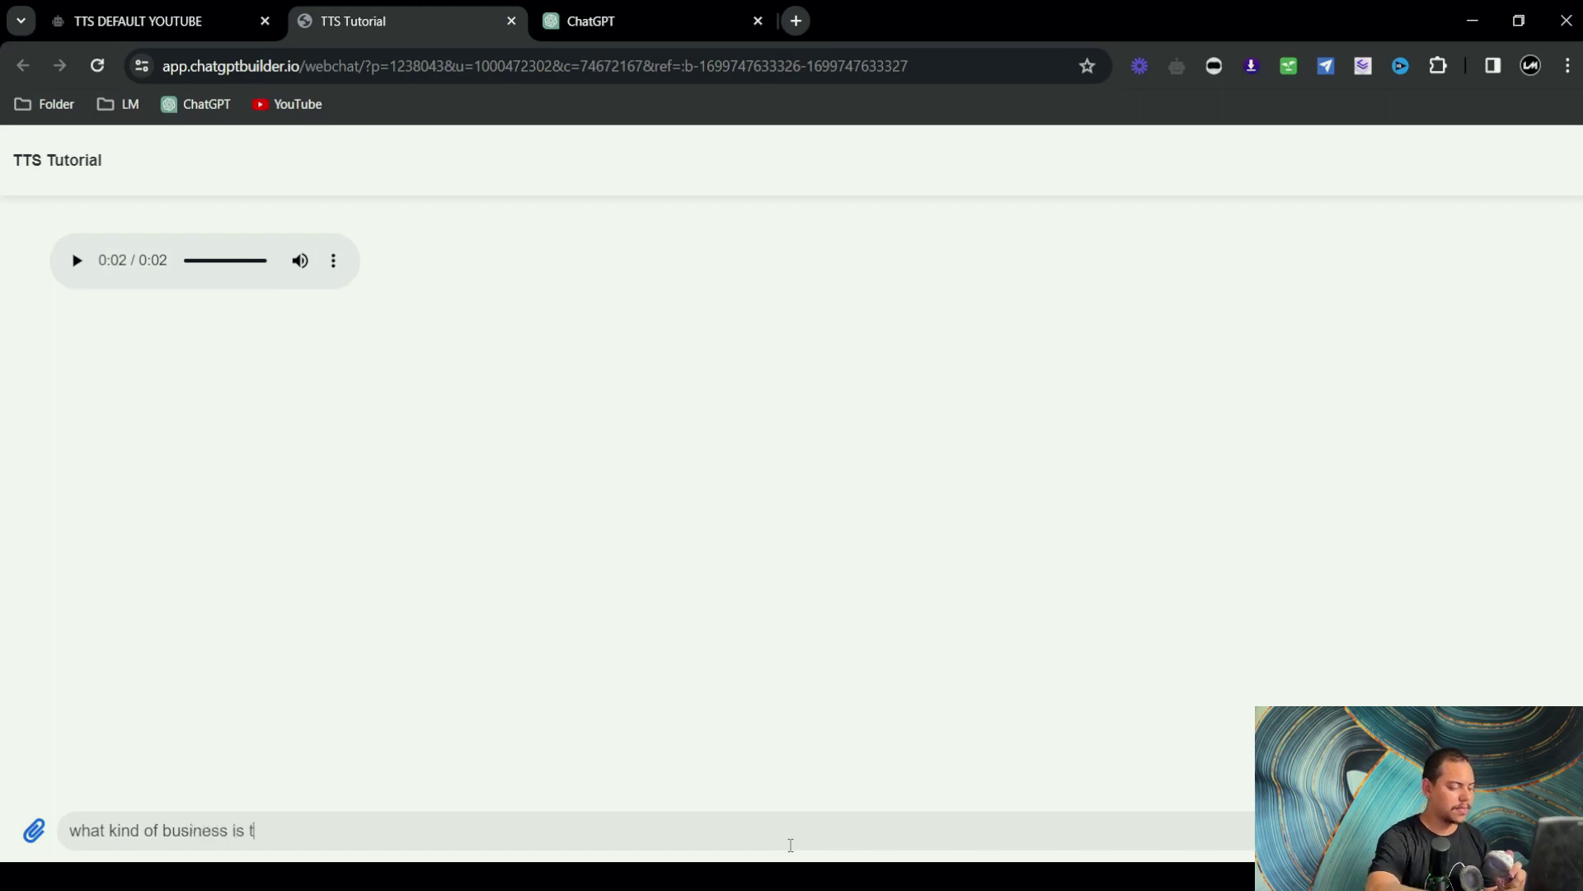
text(his?)
key(Return)
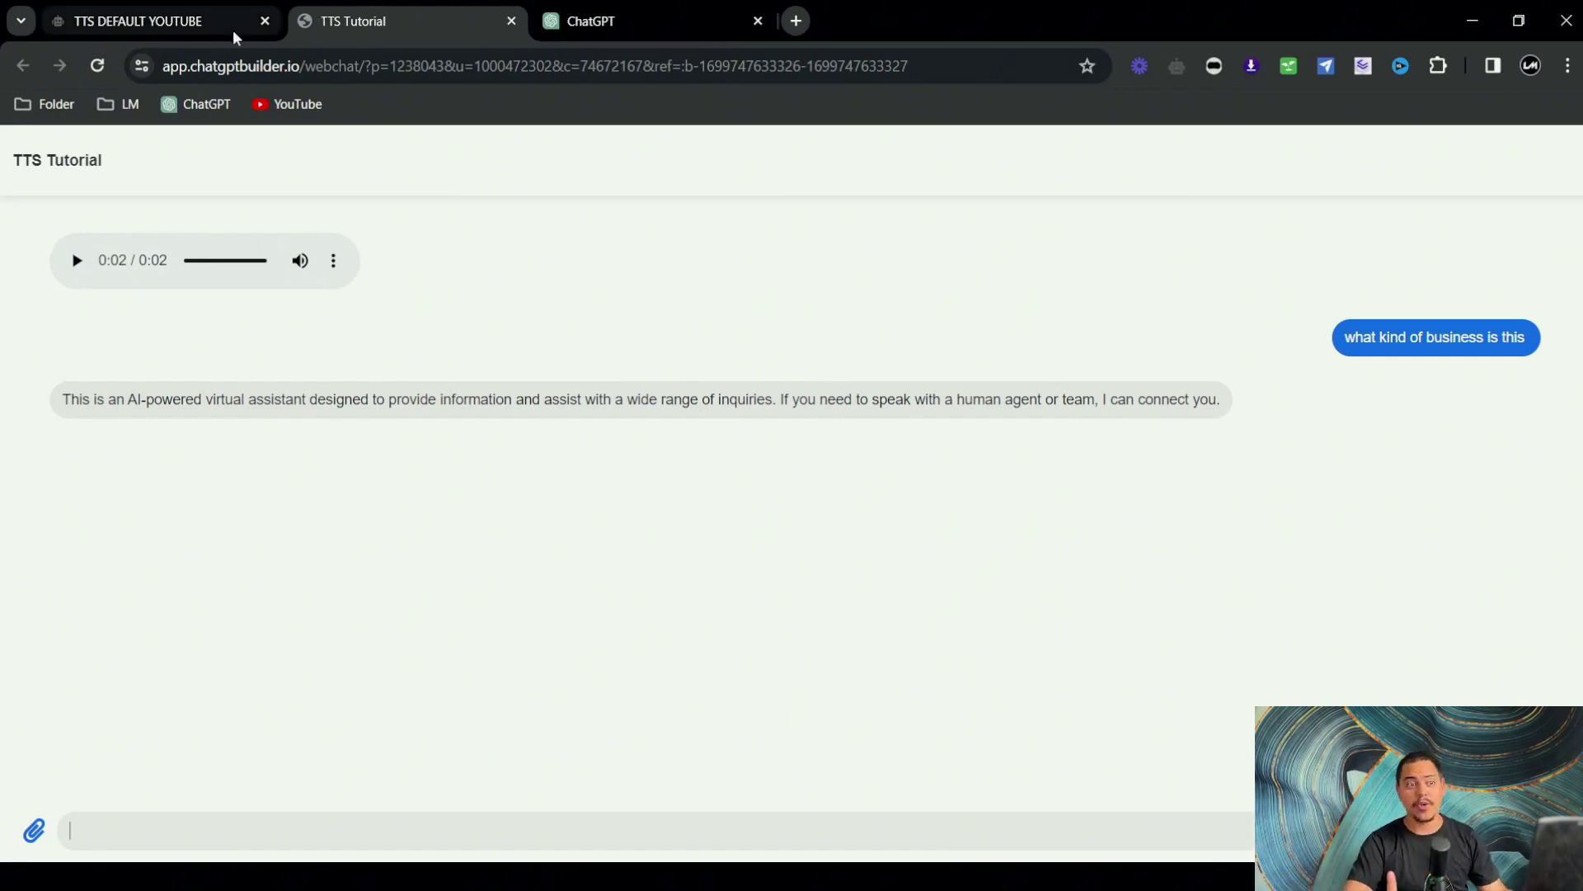
mouse_move(232, 30)
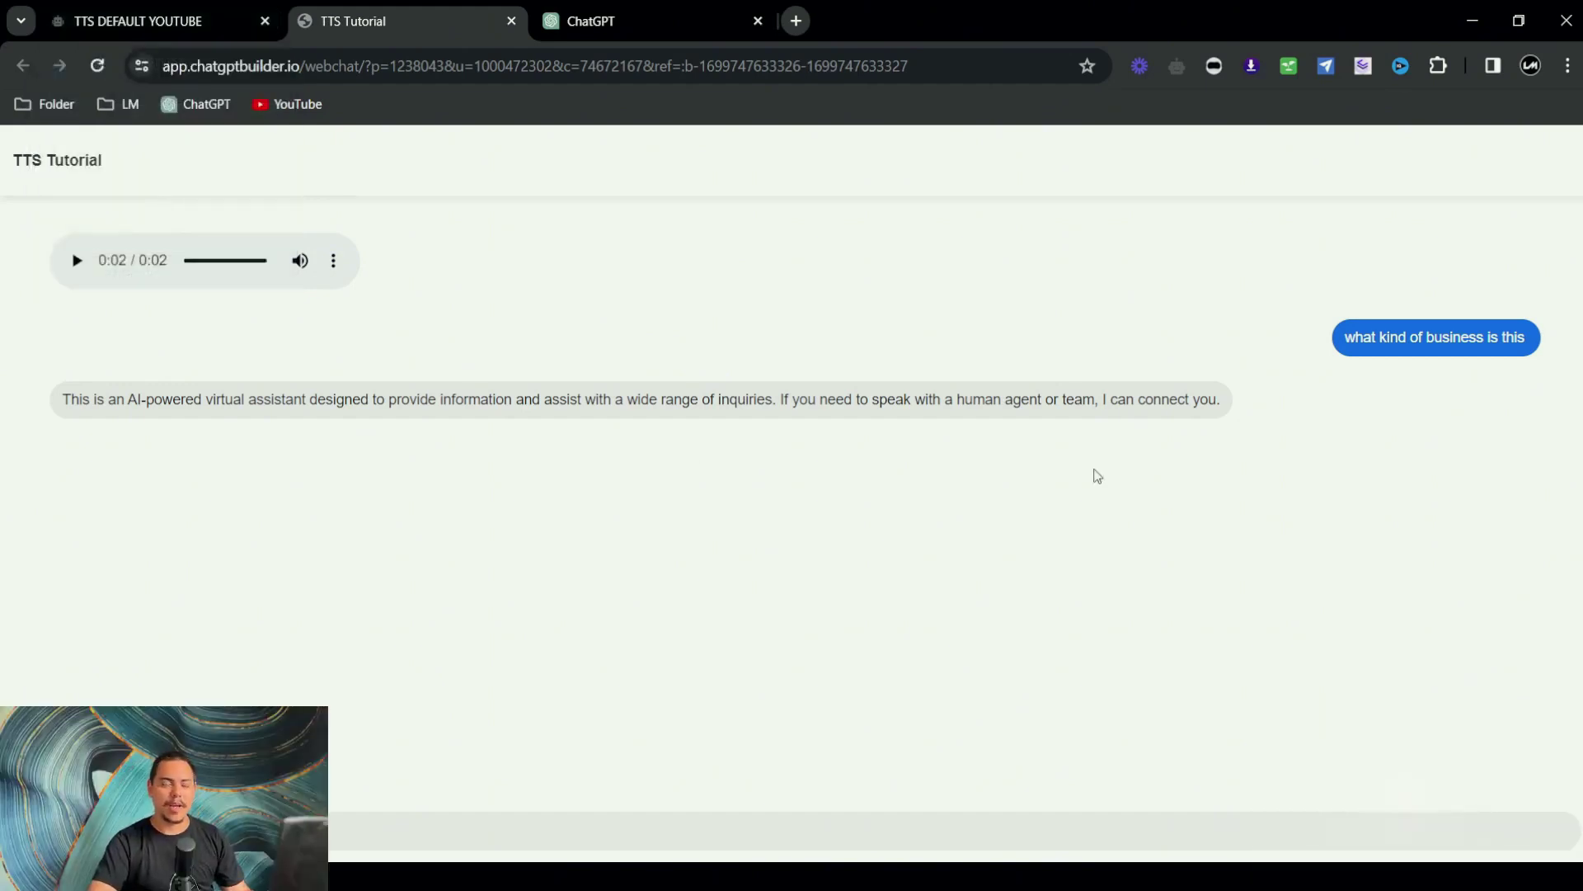
Set the bot's Default Reply to the TTS DEFAULT YOUTUBE flow and save.
click(149, 19)
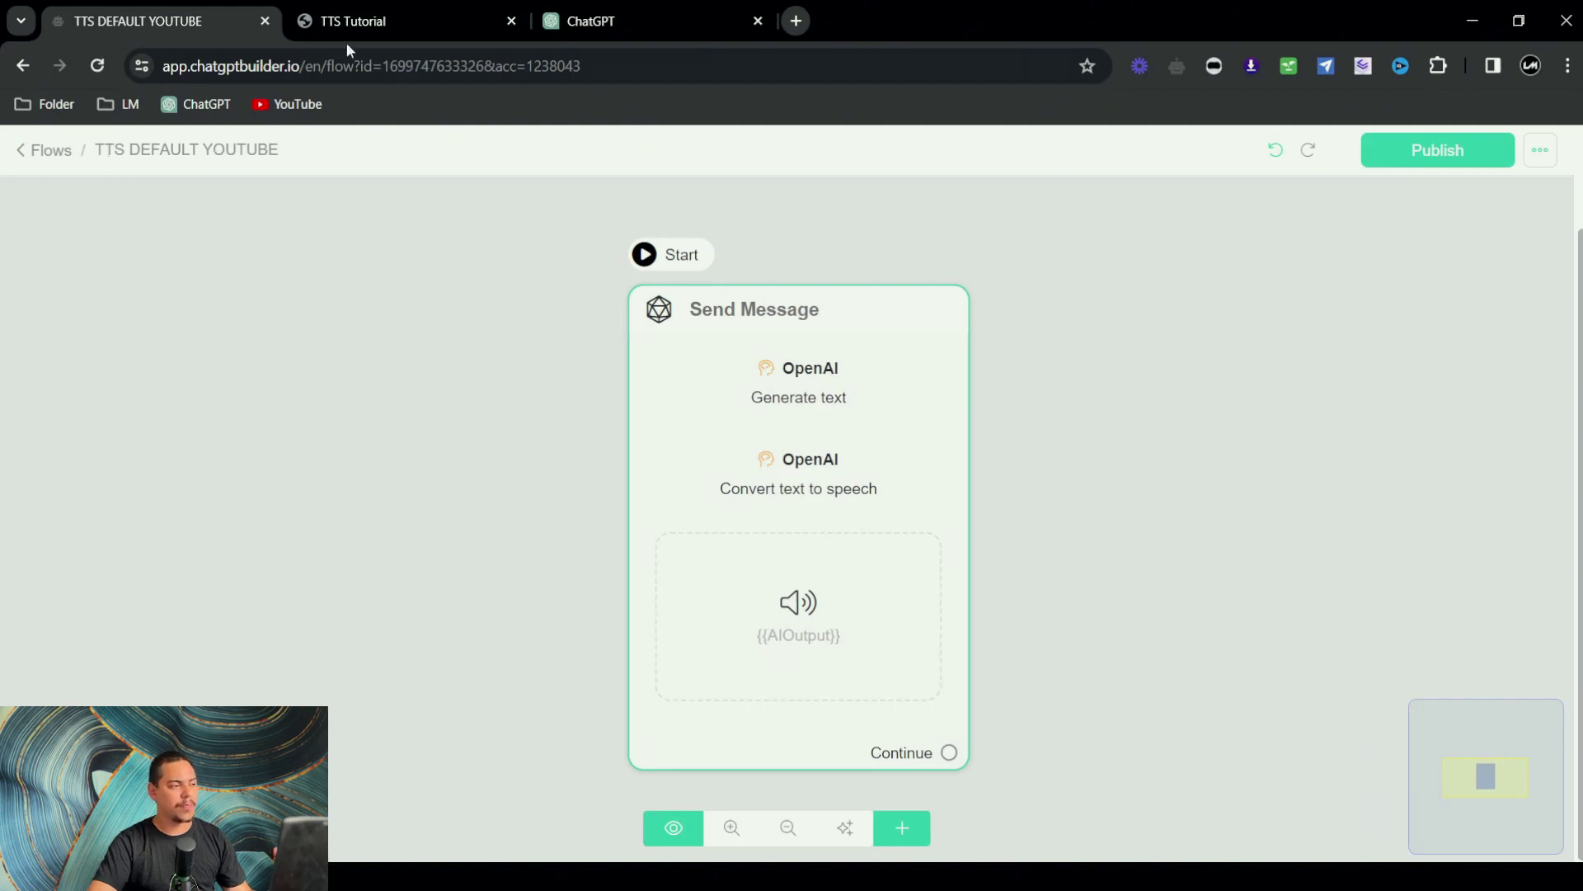
click(350, 22)
click(130, 27)
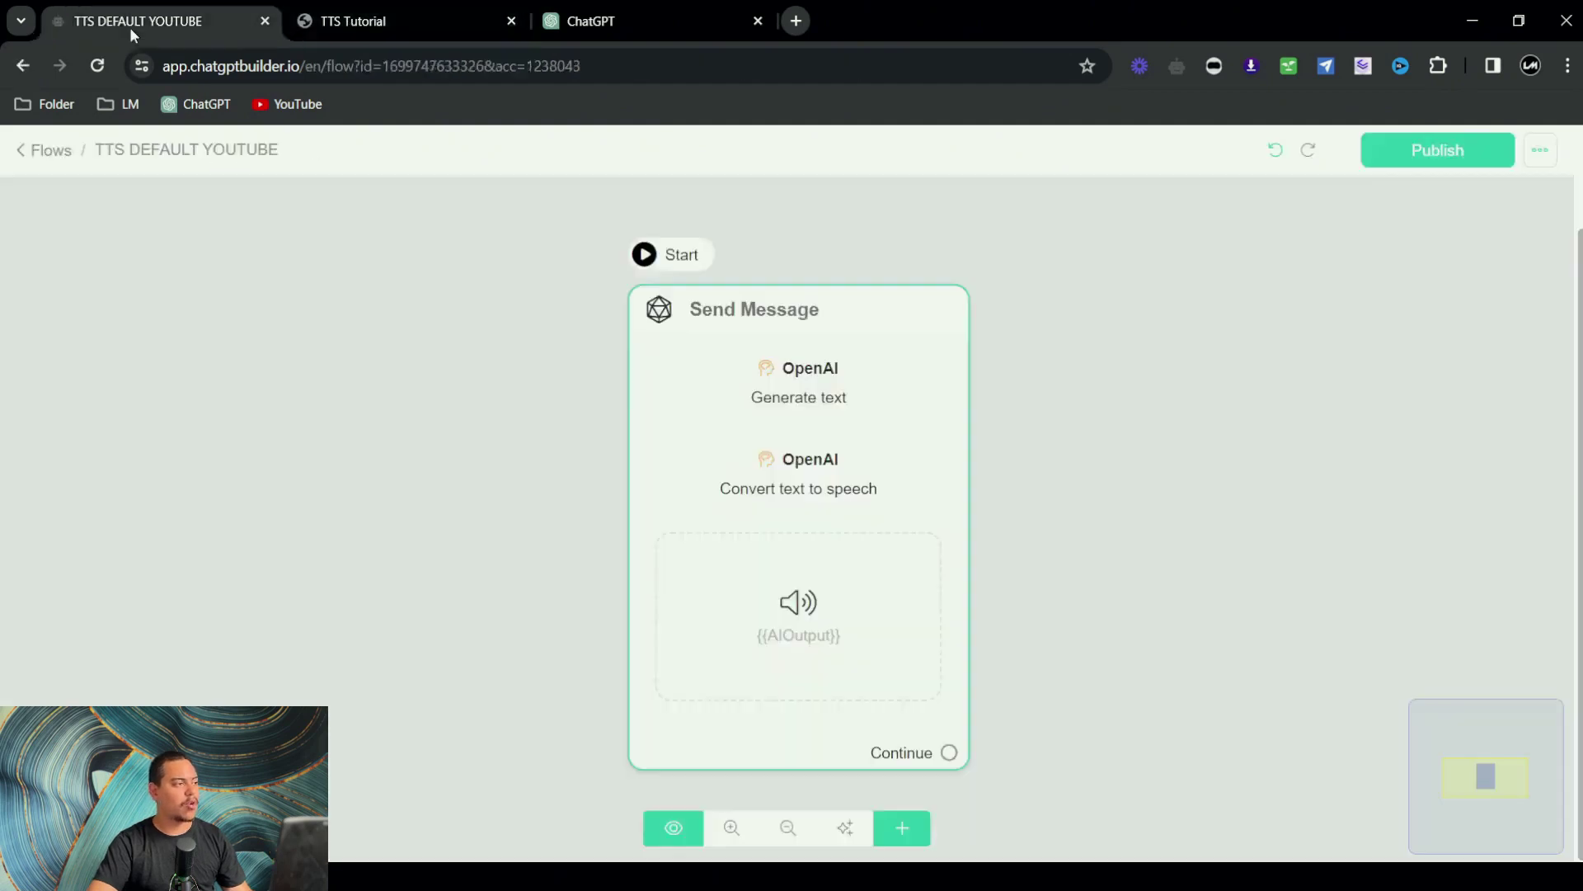
click(54, 161)
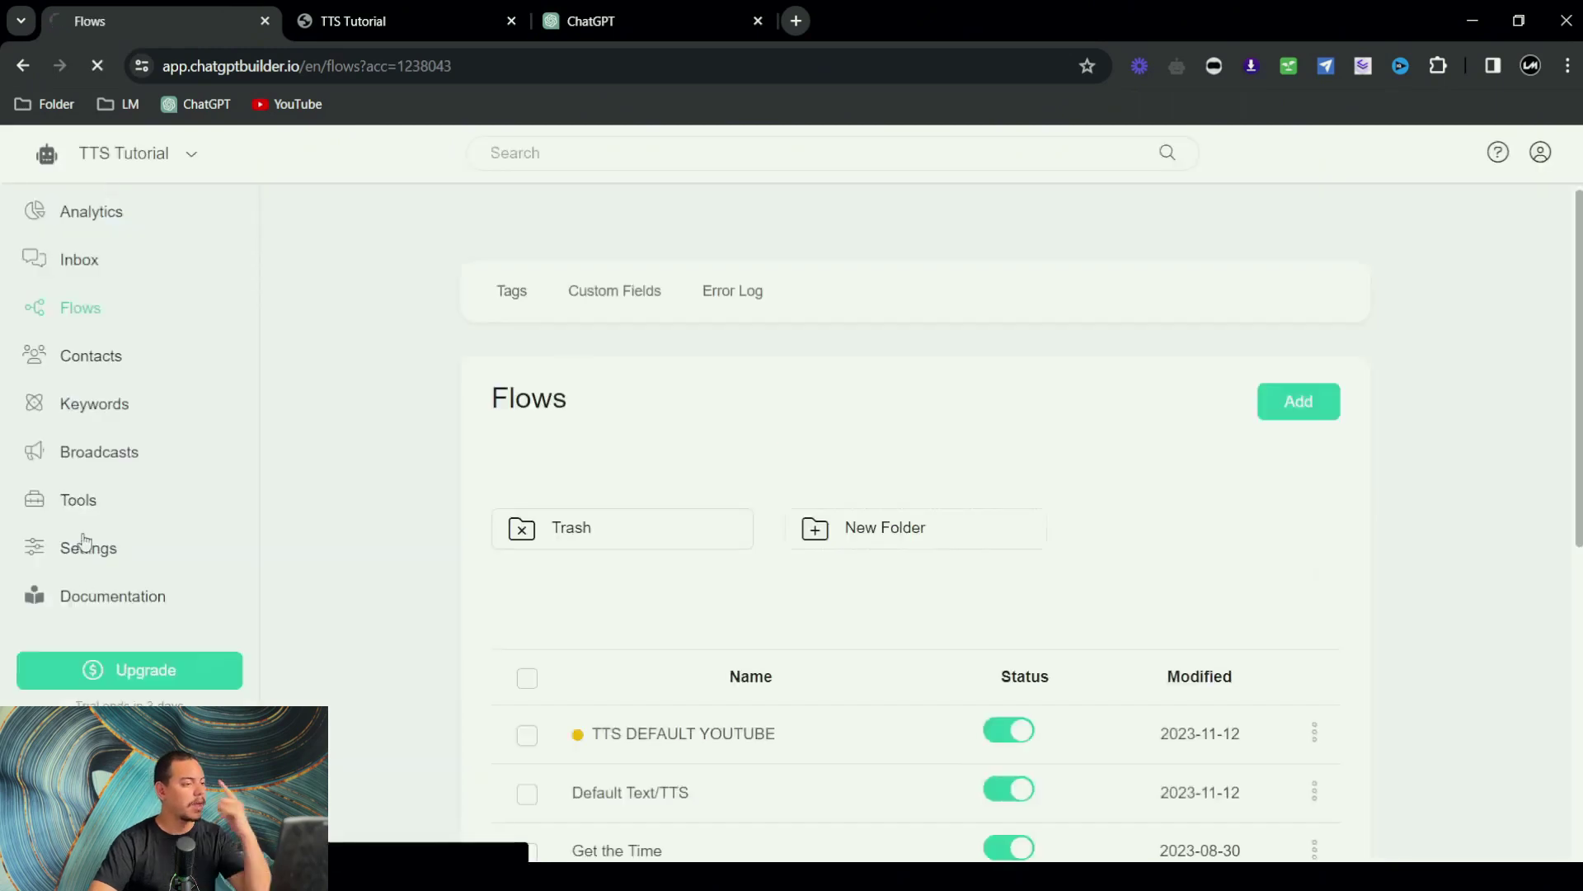
click(85, 544)
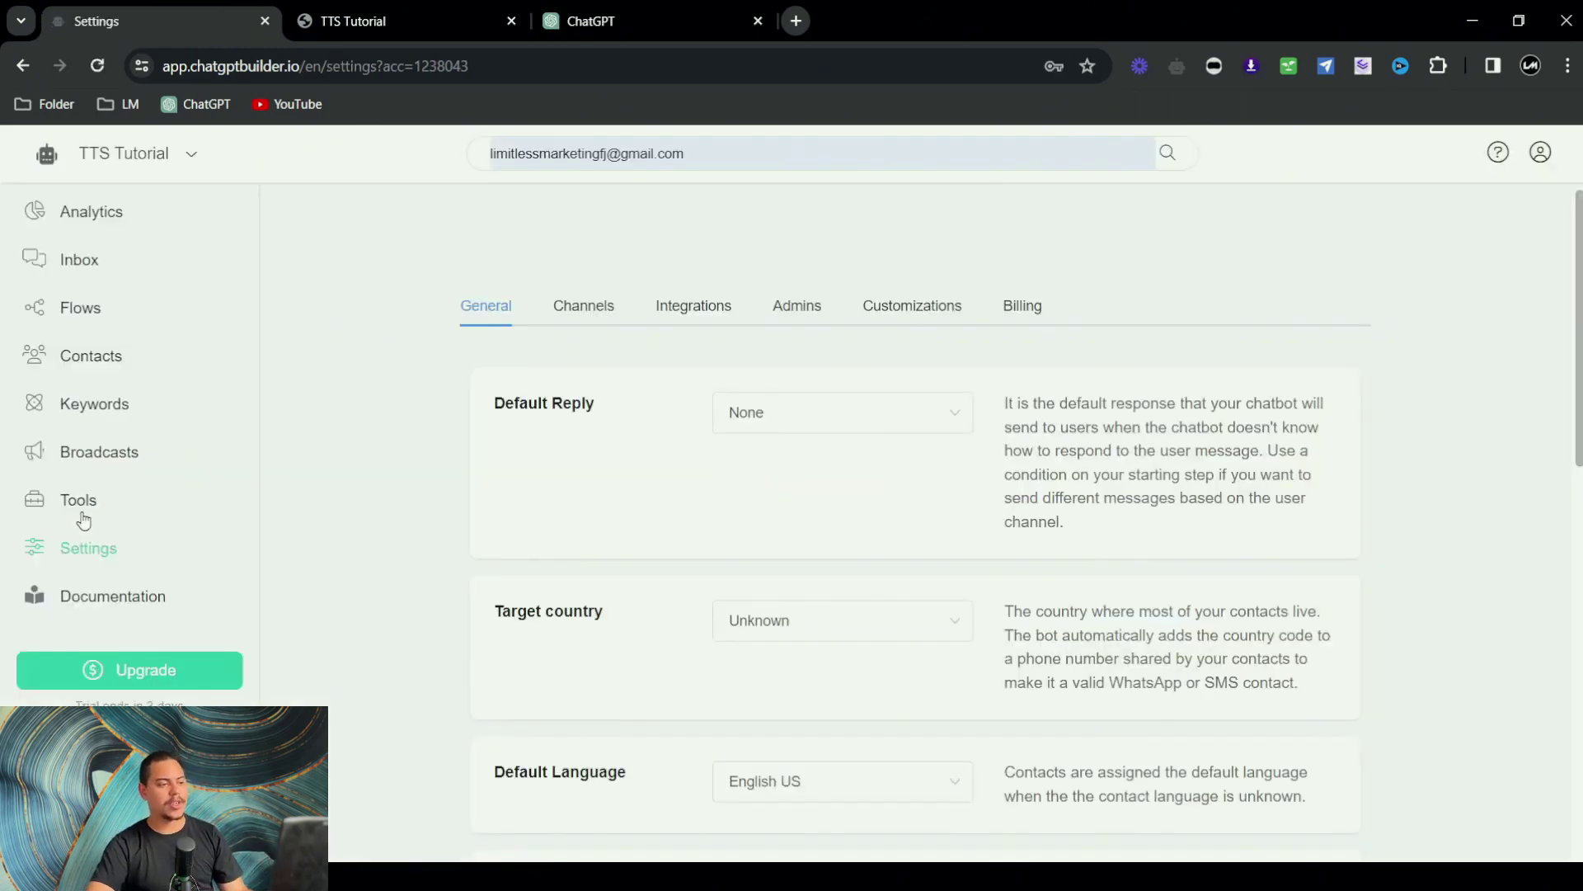
click(894, 417)
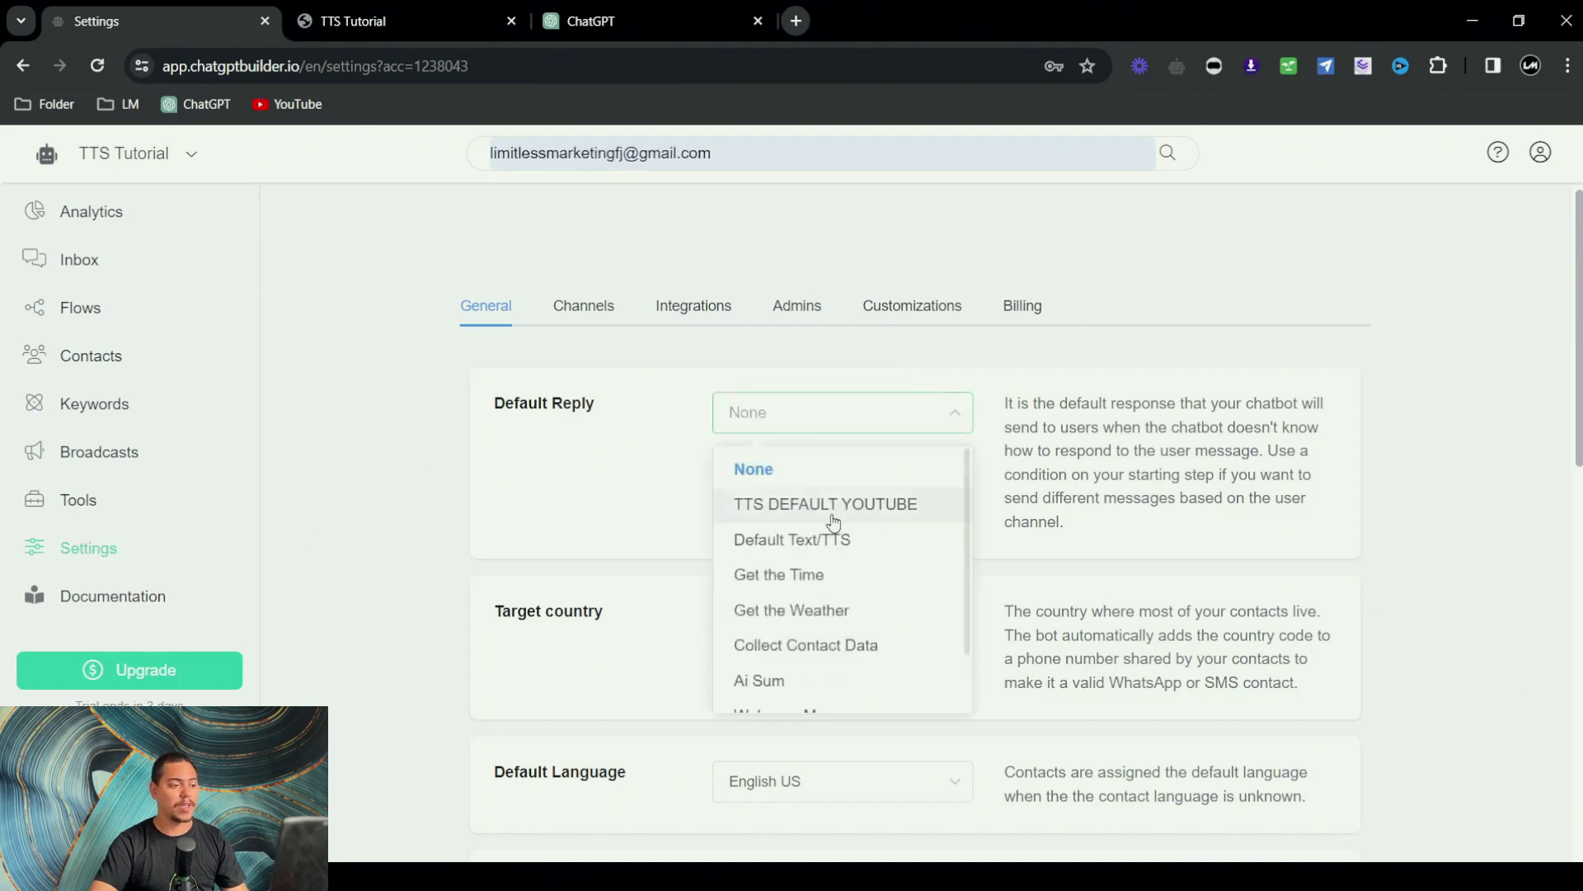
click(893, 505)
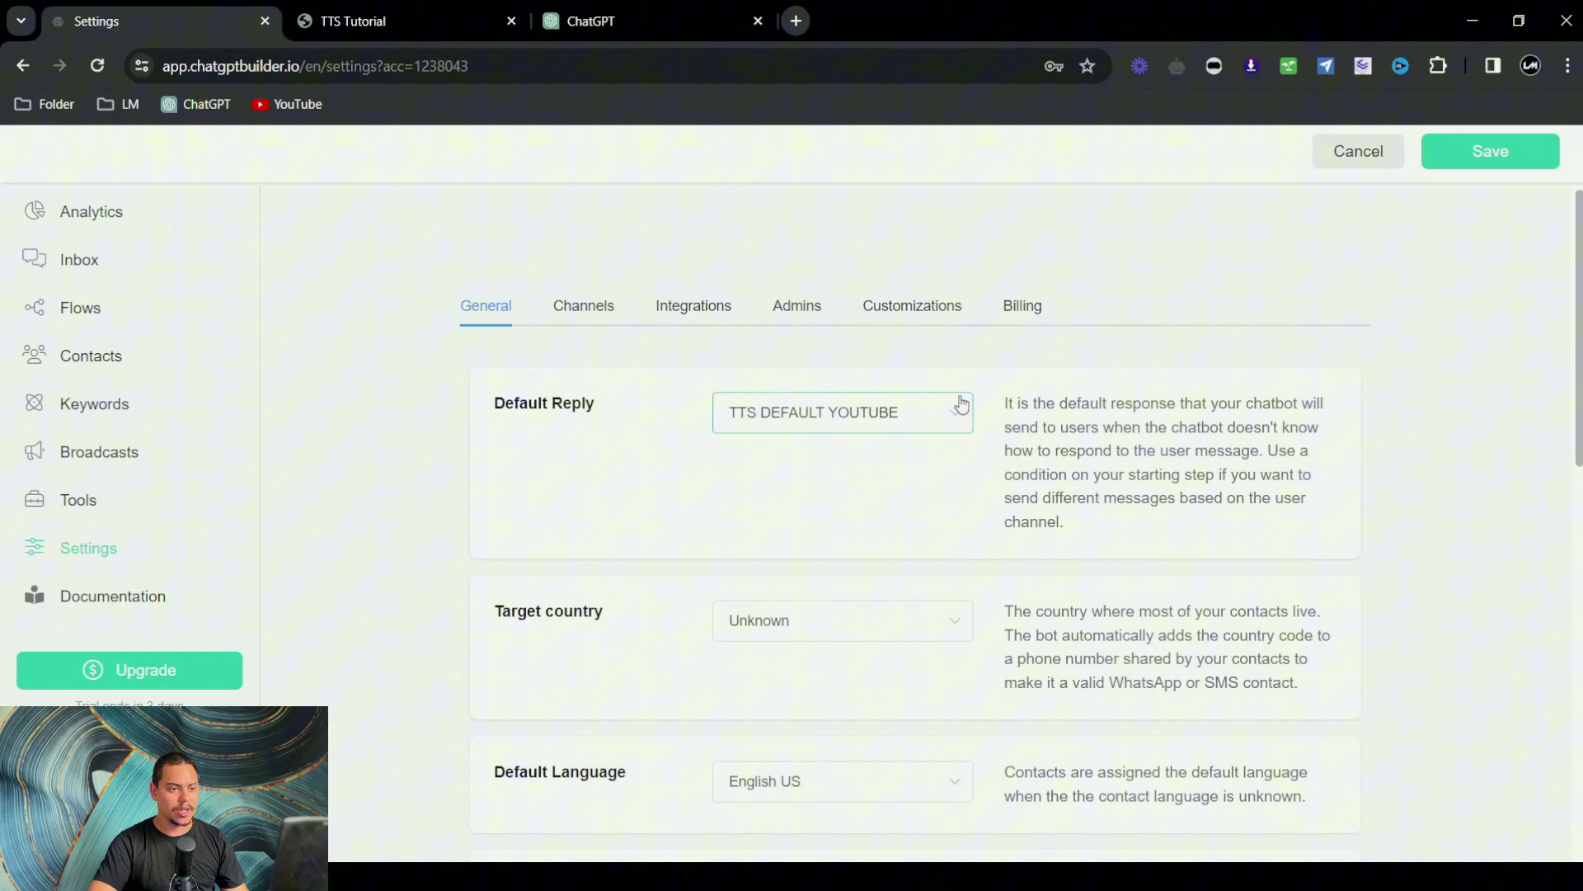
click(1496, 151)
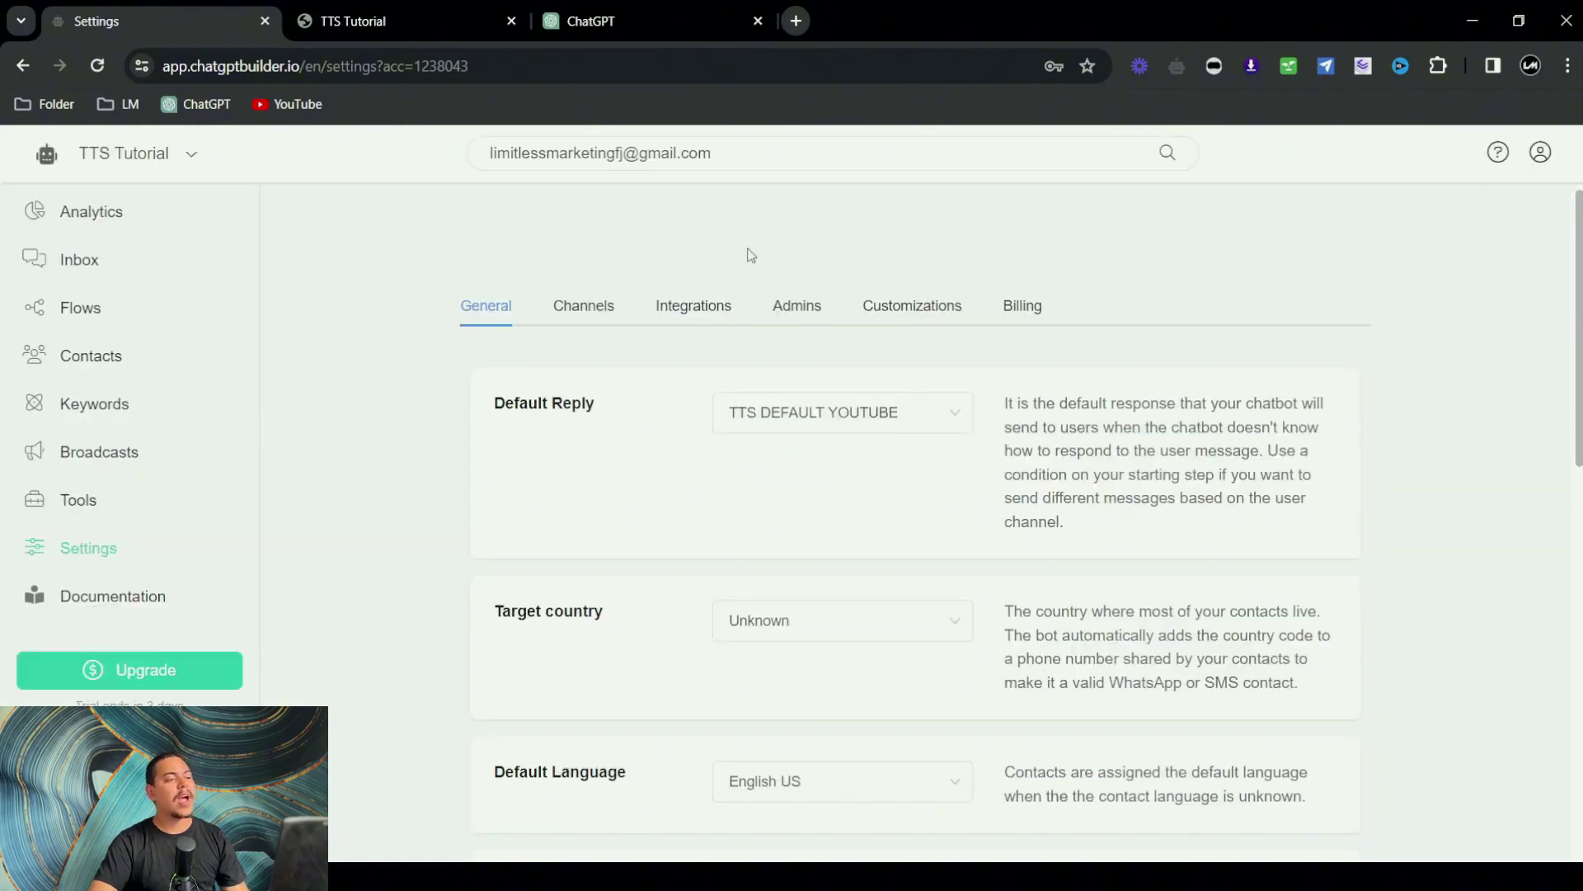
Switch off the Default Reply toggle in the OpenAI ChatGPT integration.
click(709, 305)
scroll(705, 346, down, 3)
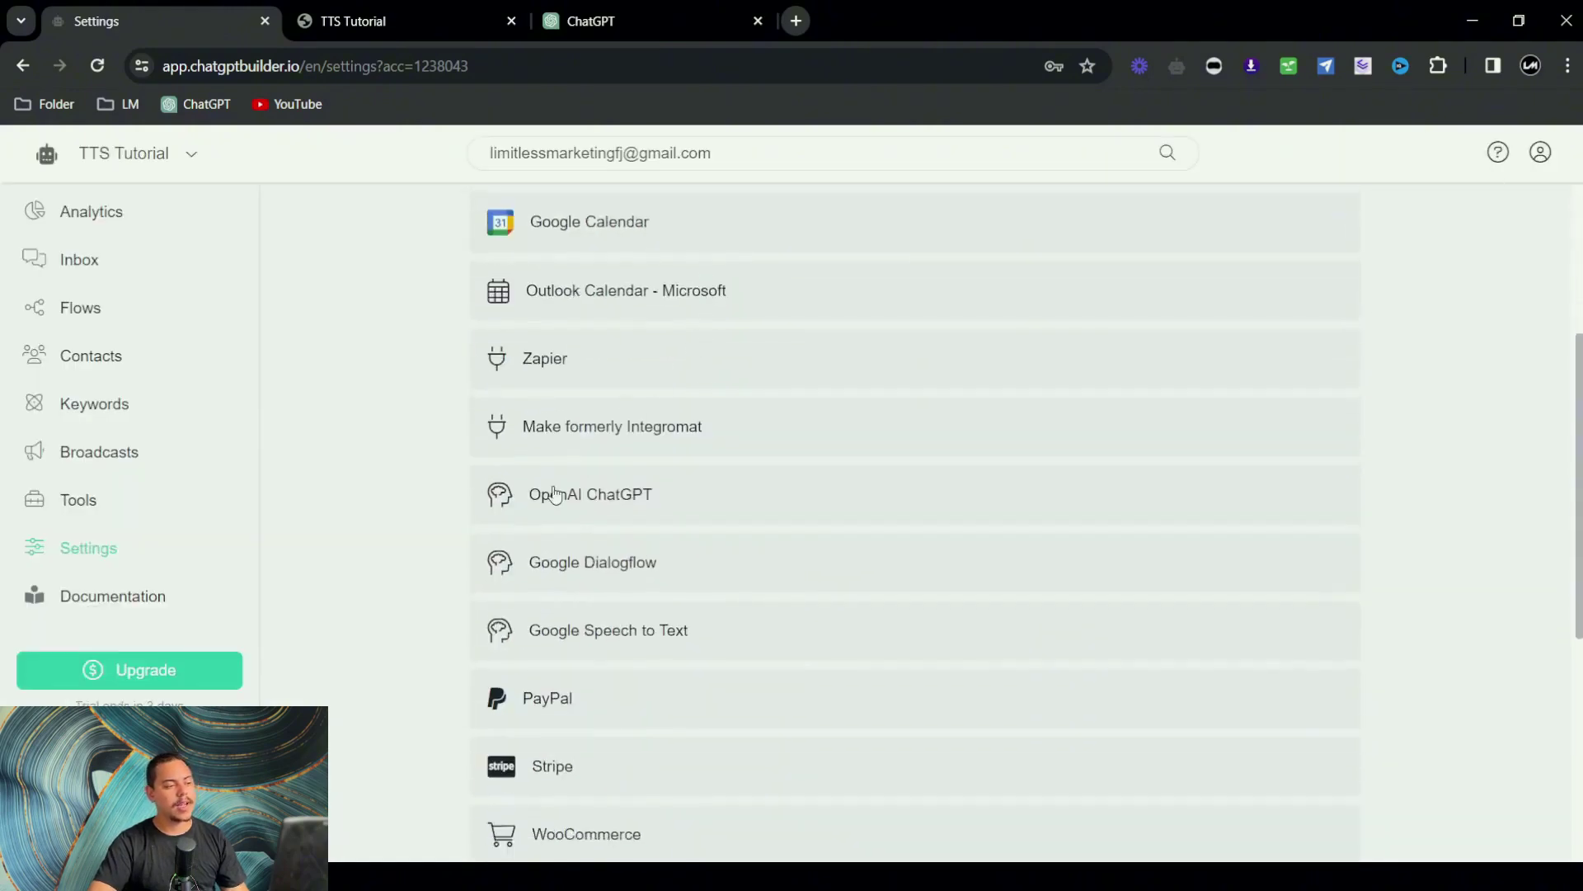
scroll(551, 495, down, 3)
scroll(555, 495, up, 1)
click(623, 403)
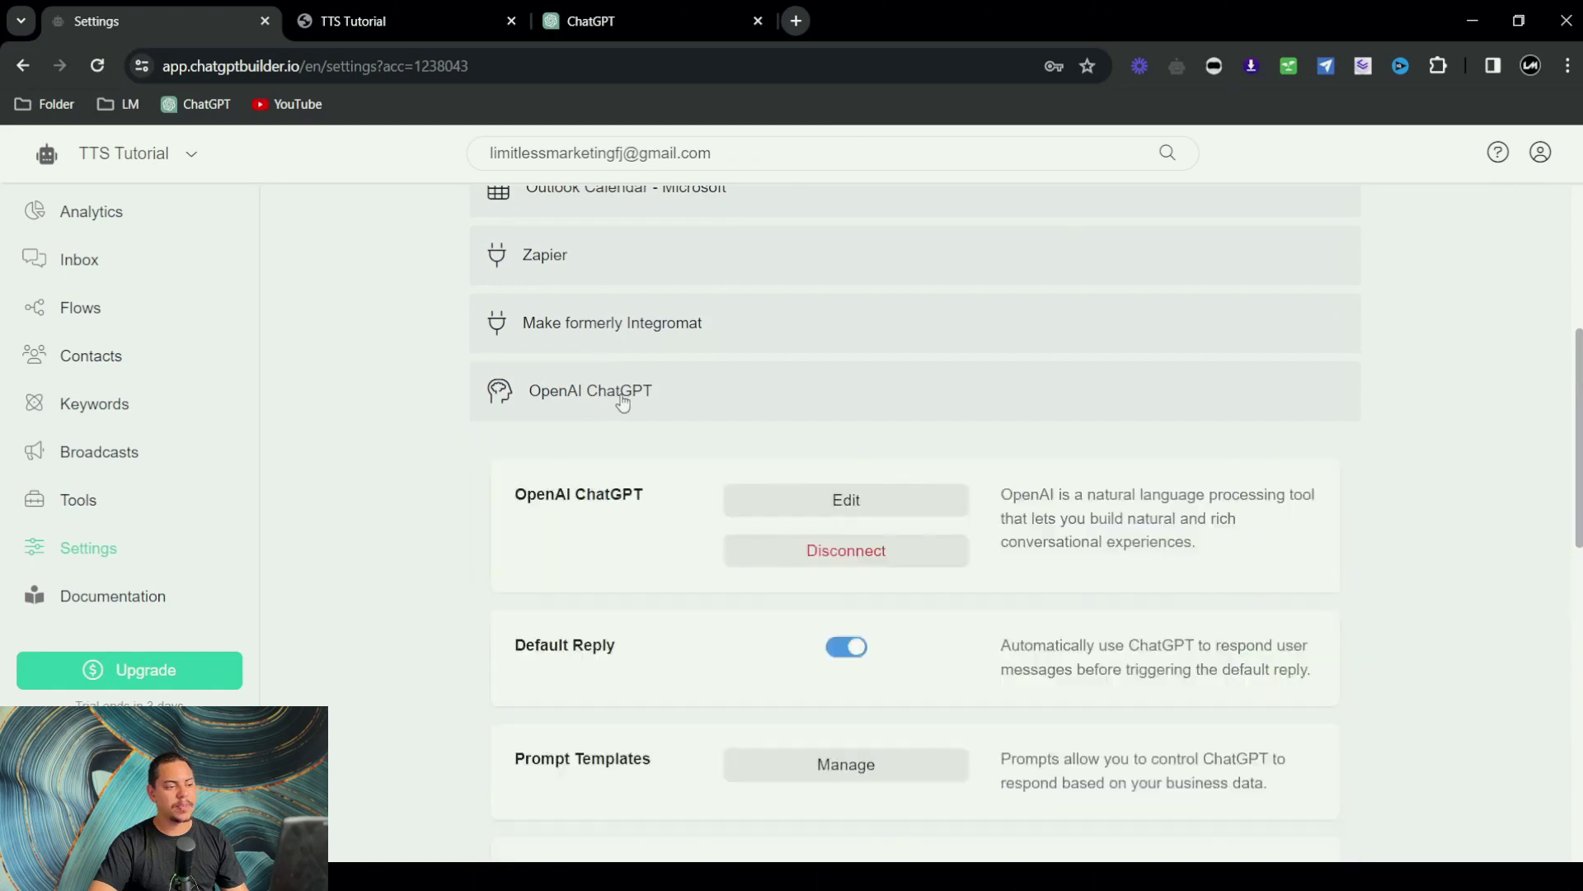
scroll(824, 404, down, 3)
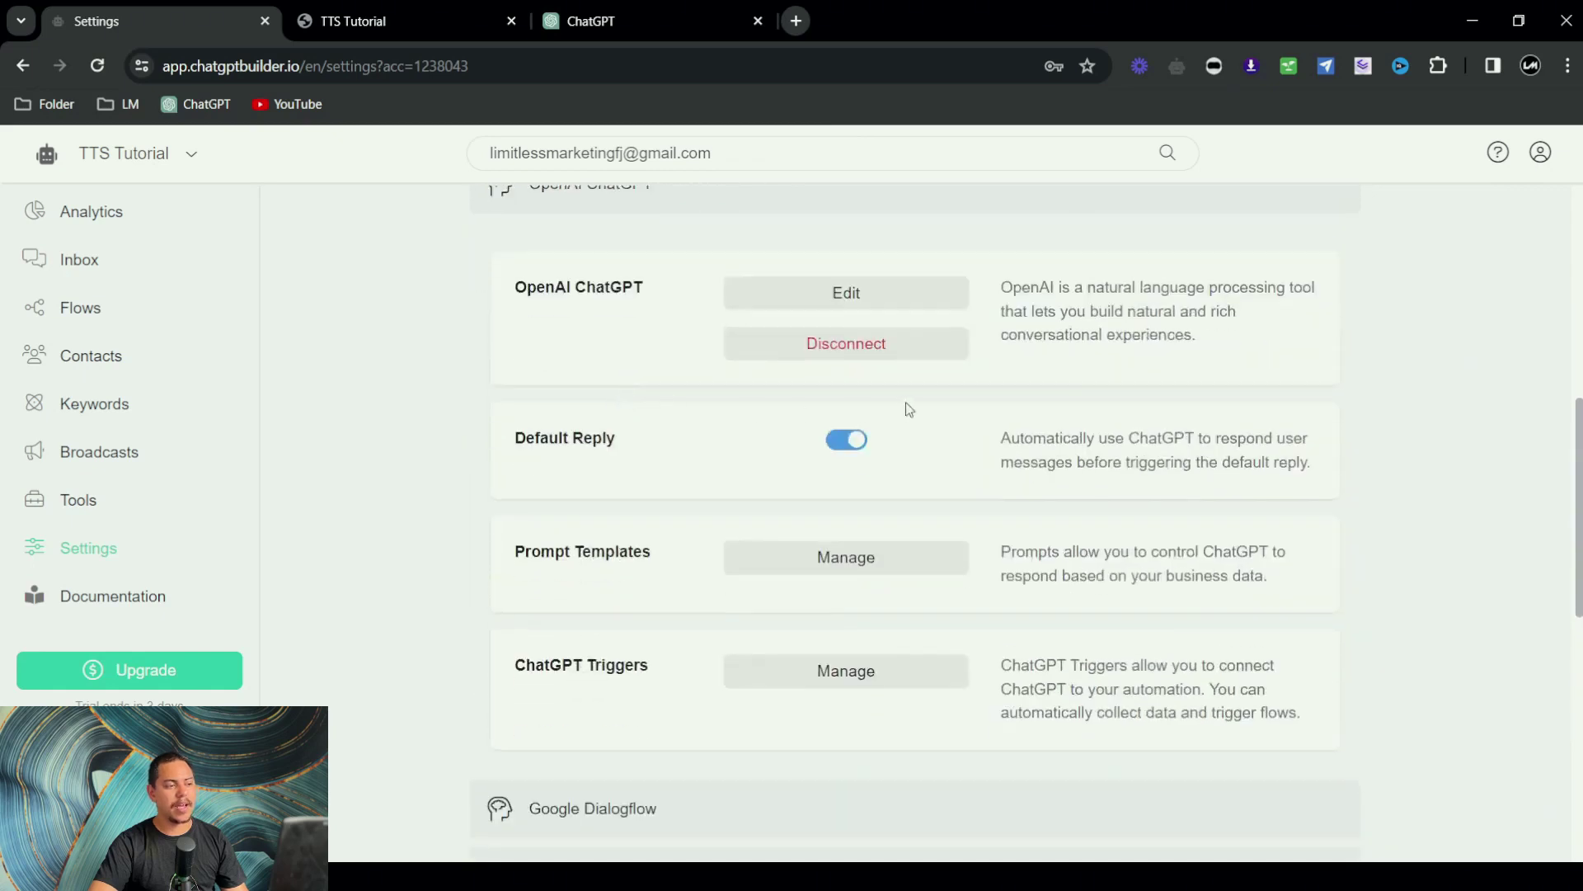
click(847, 441)
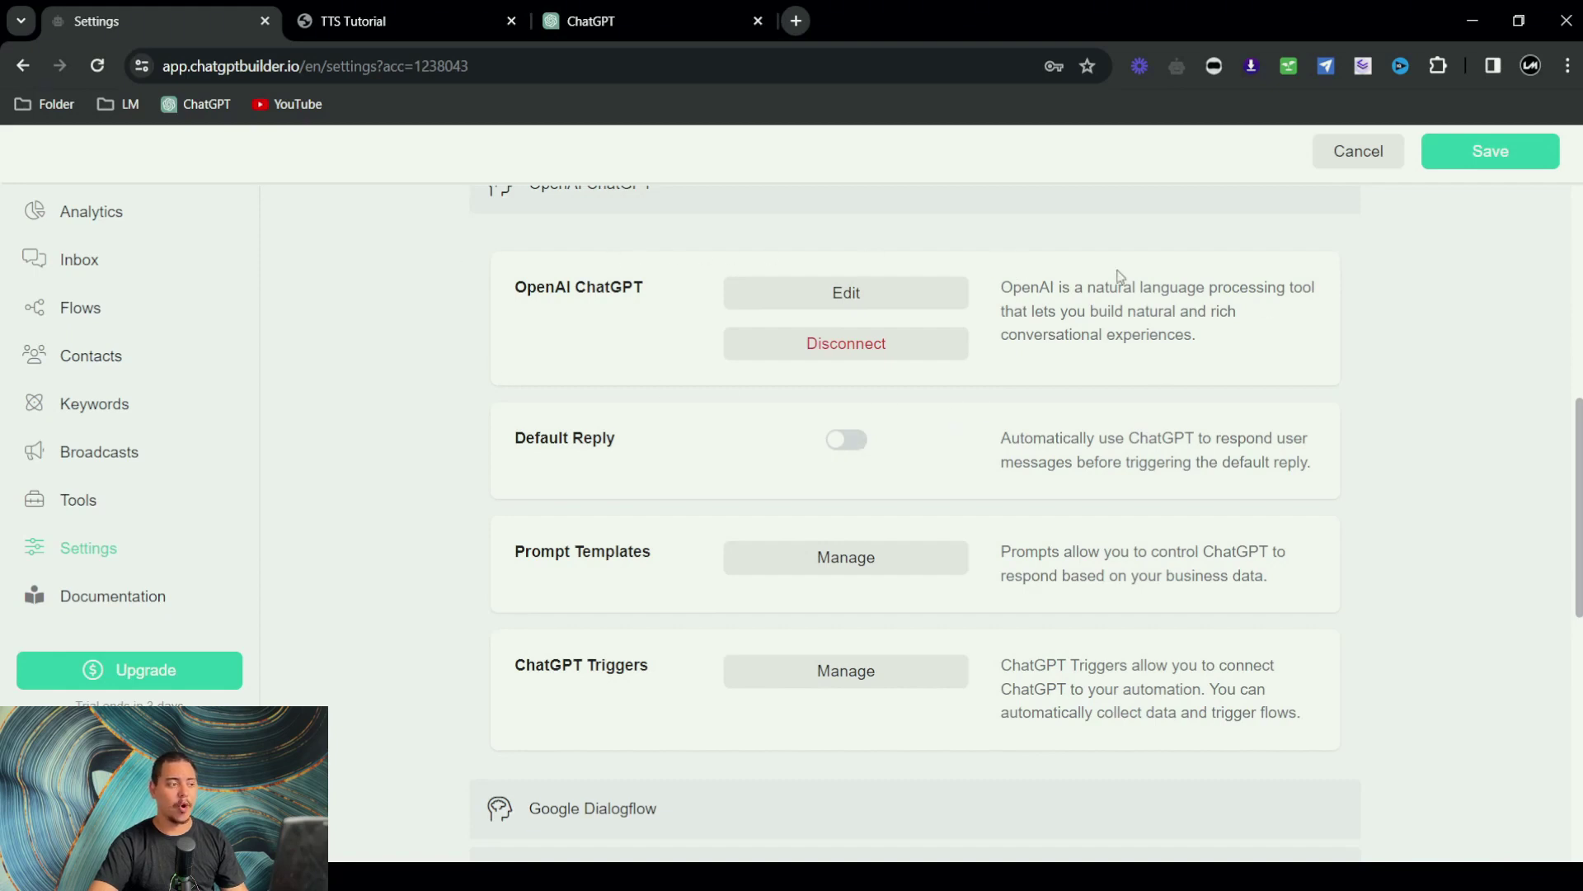
Review the OpenAI ChatGPT prompt settings unchanged, keep Default Reply off, and save.
click(898, 296)
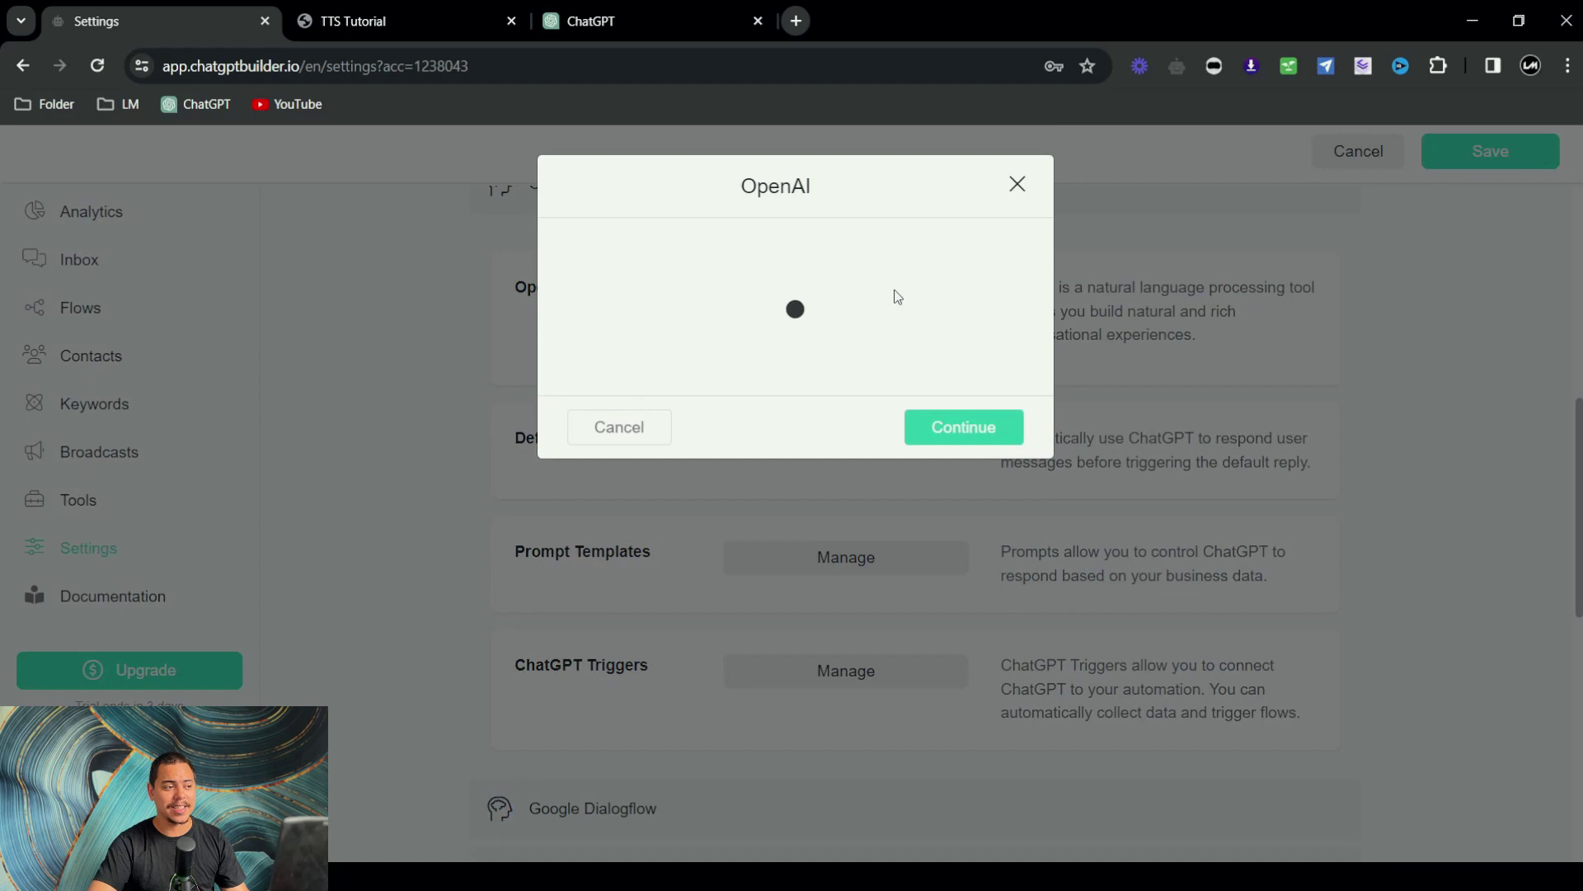
drag(804, 325, 476, 229)
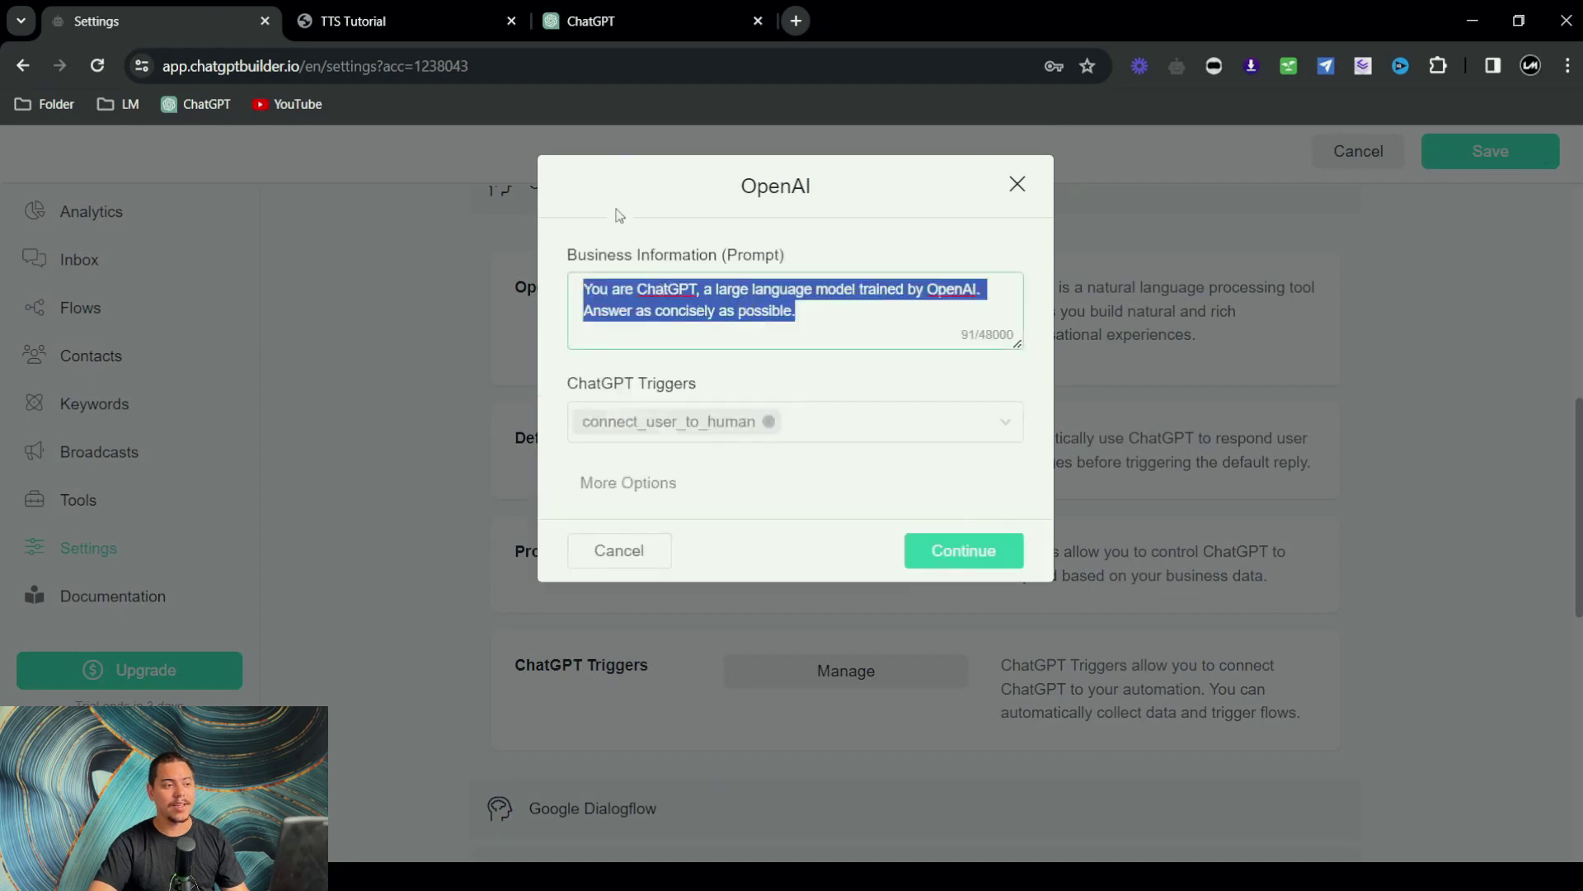
click(1017, 183)
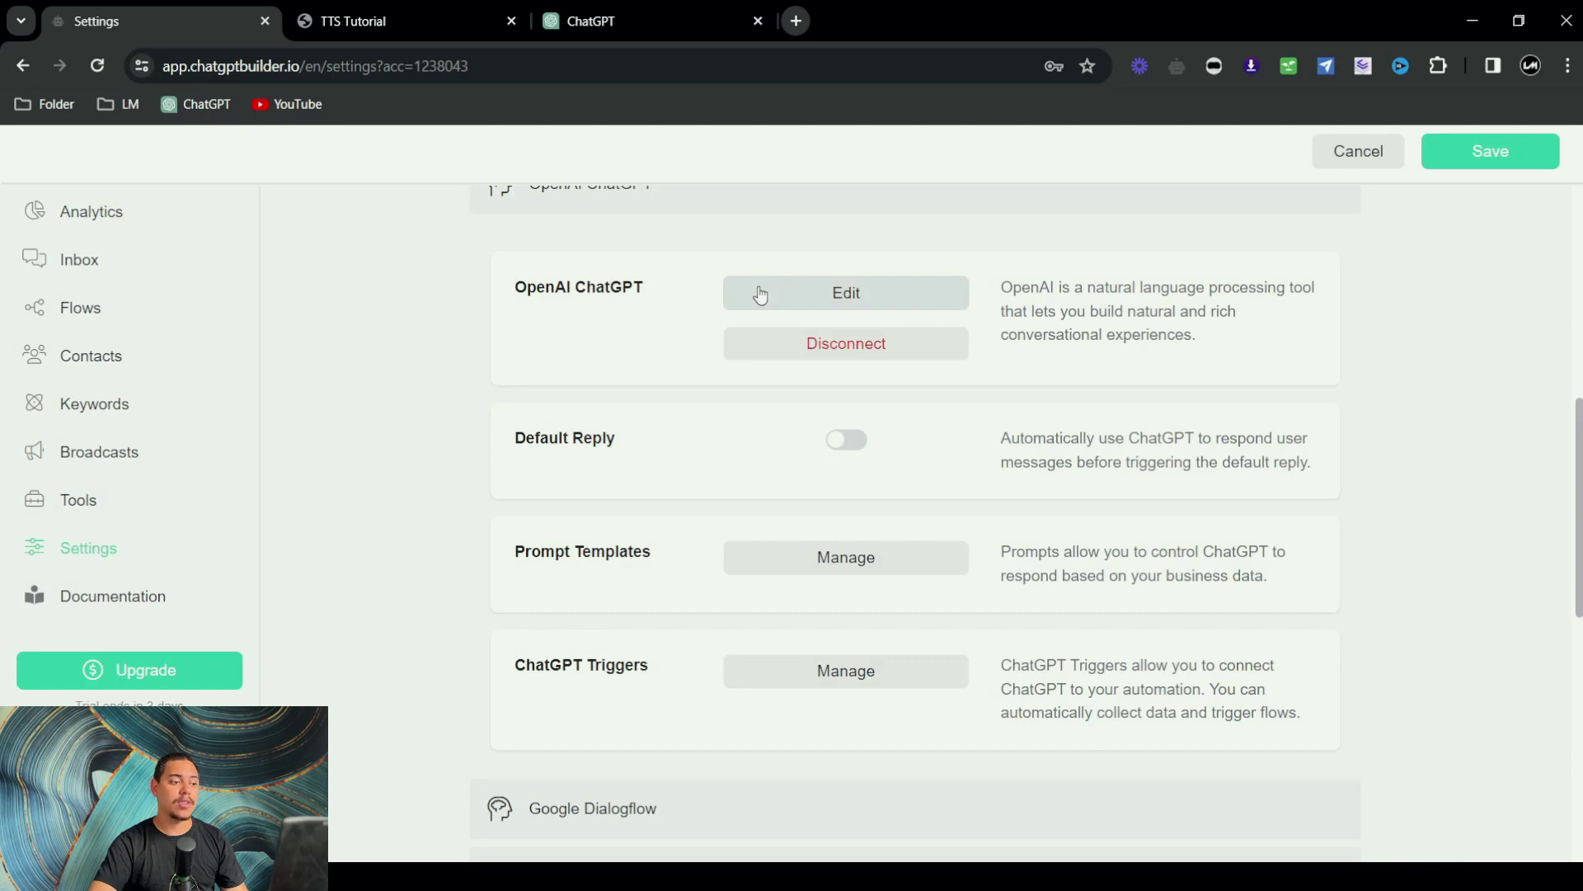
click(850, 448)
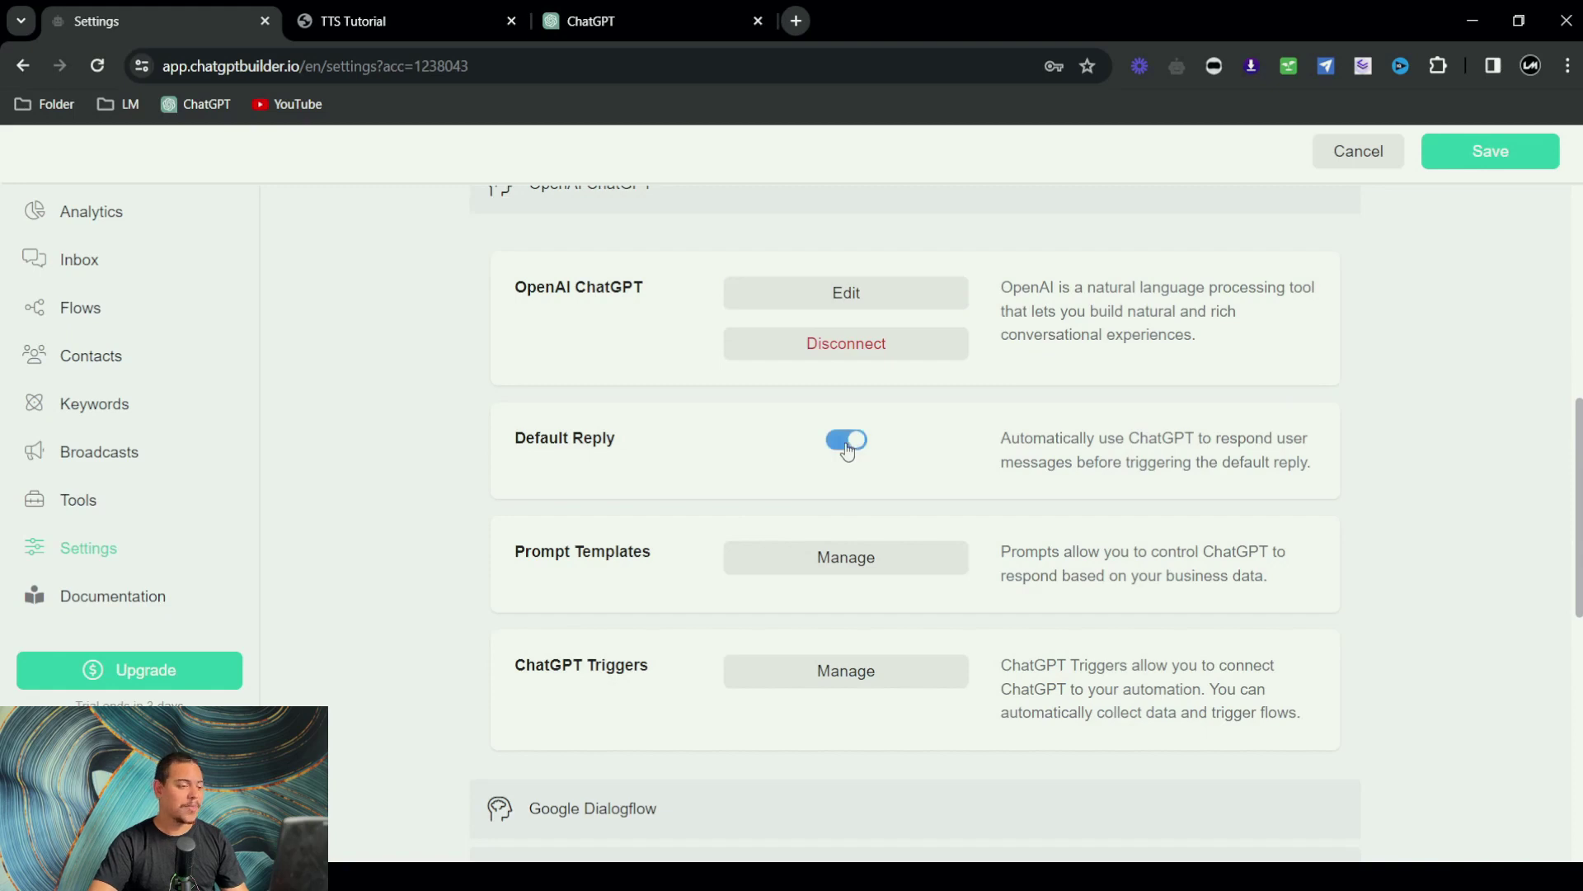
click(848, 443)
click(1471, 151)
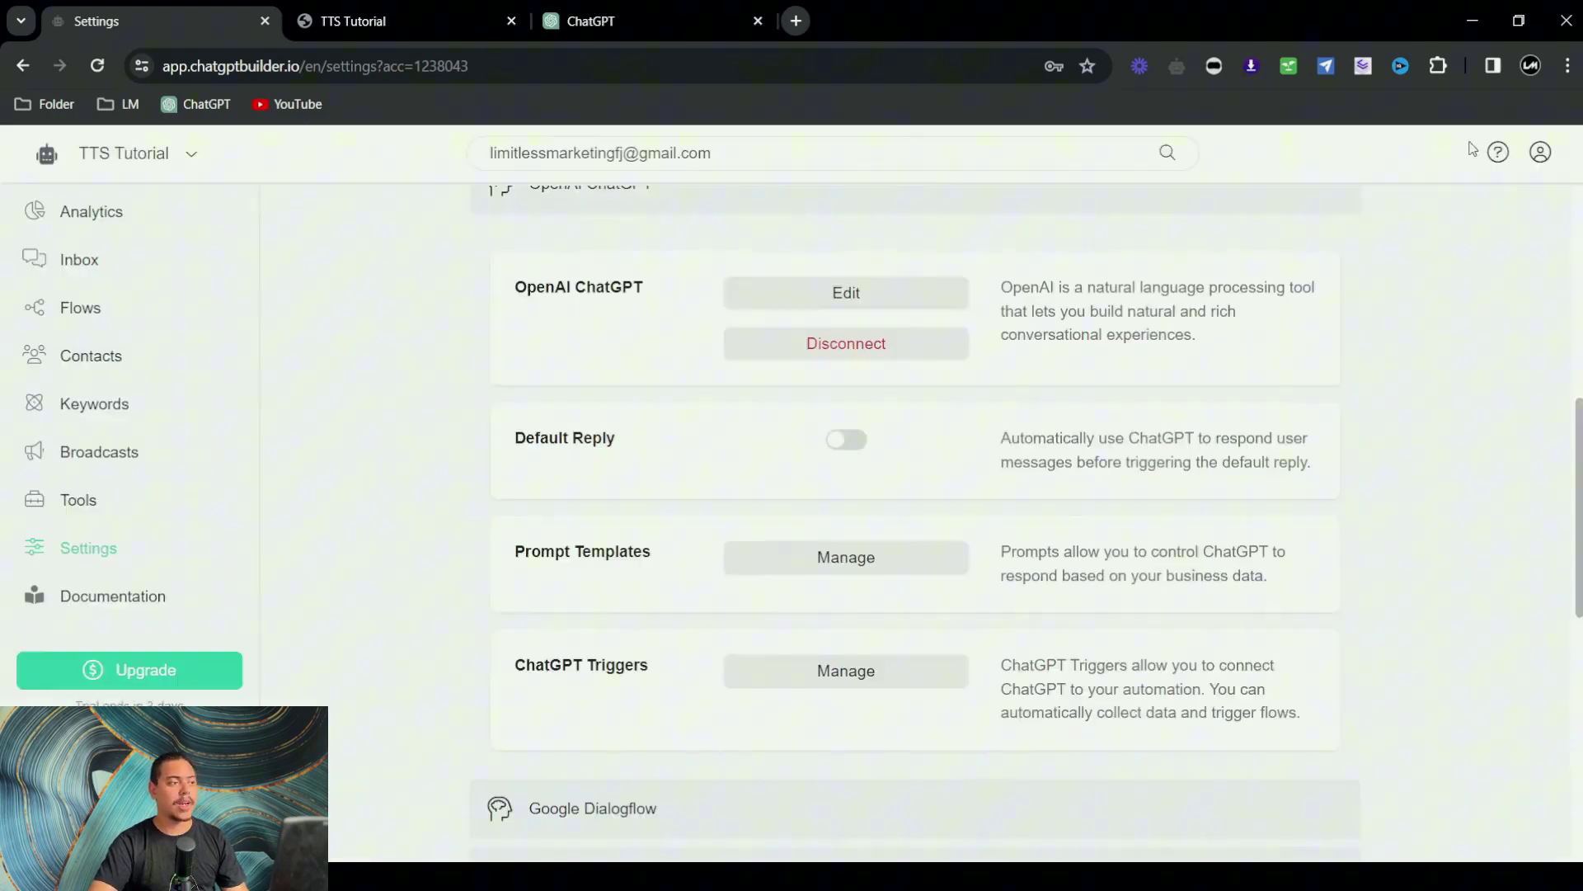
Run the Clear Conversation flow on the test chat from the inbox.
click(381, 12)
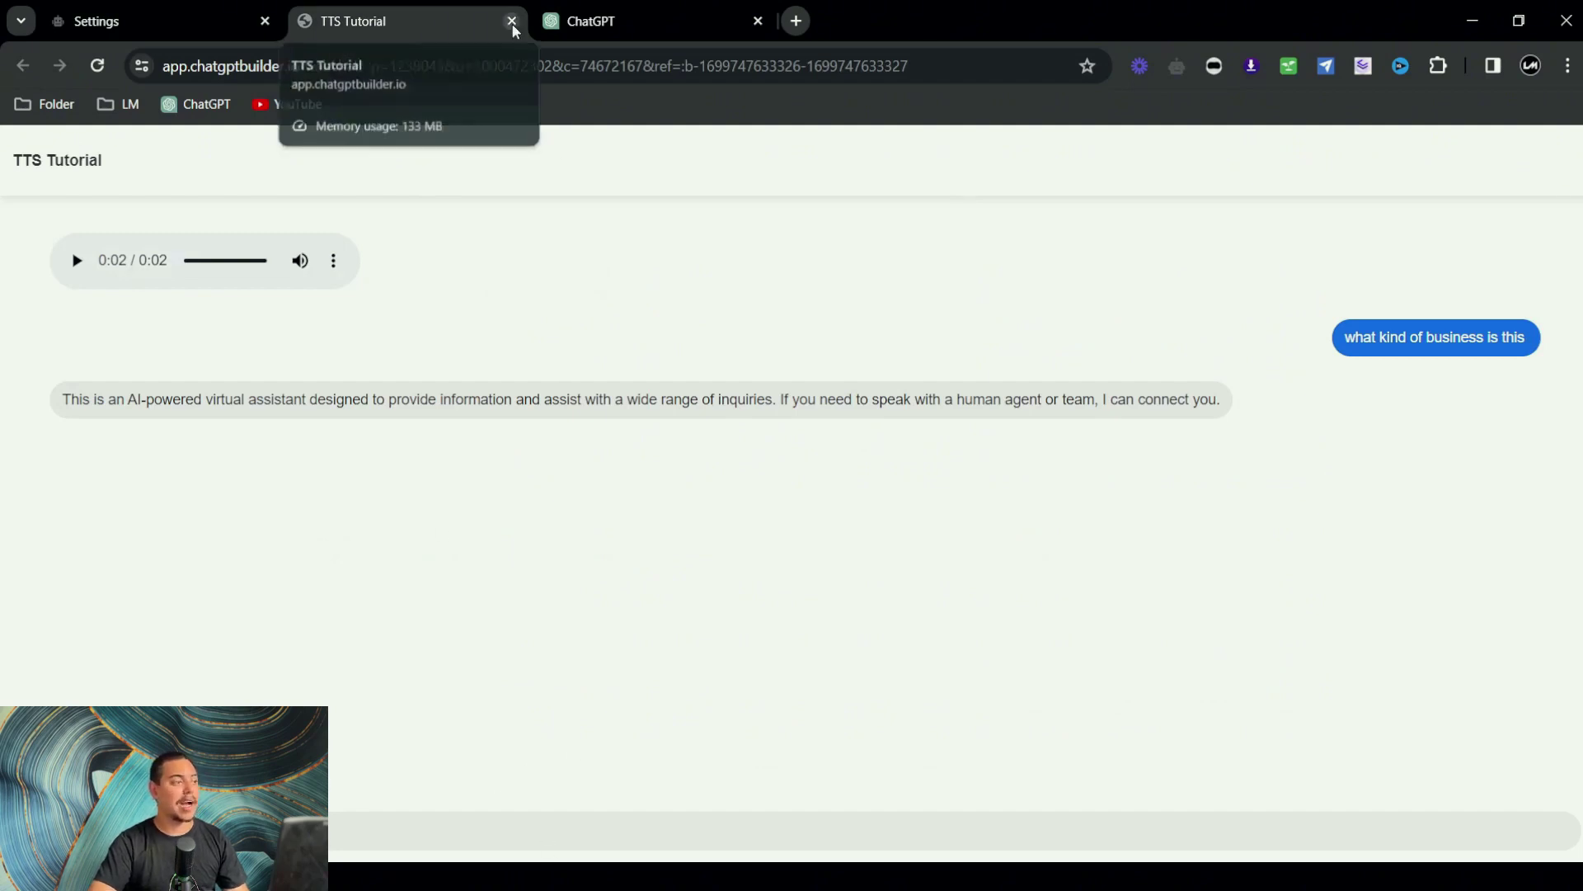
click(130, 18)
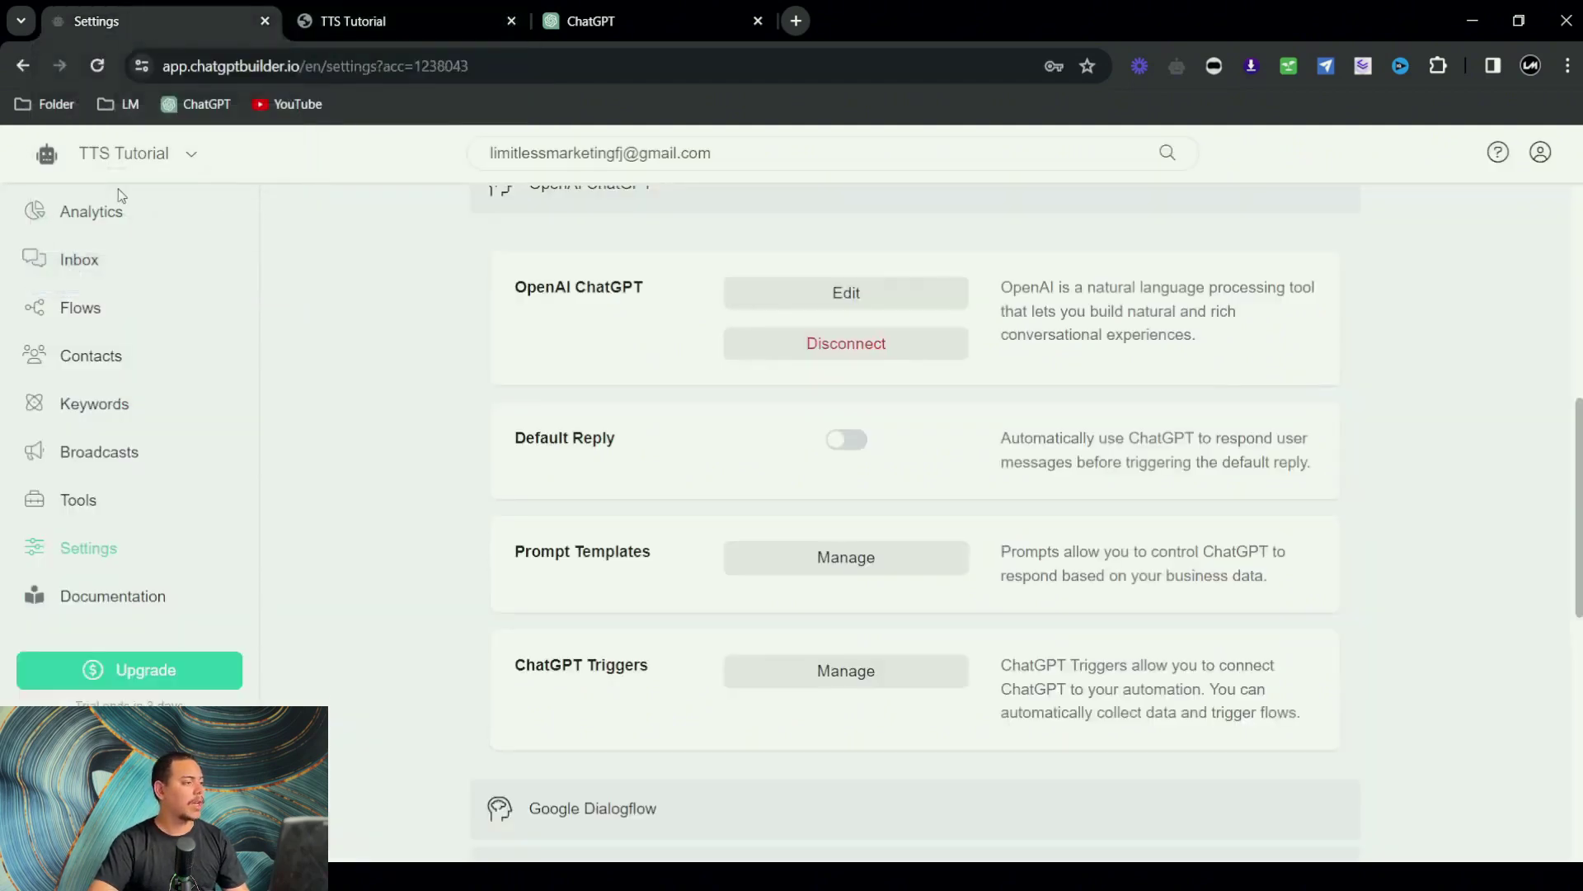
click(73, 265)
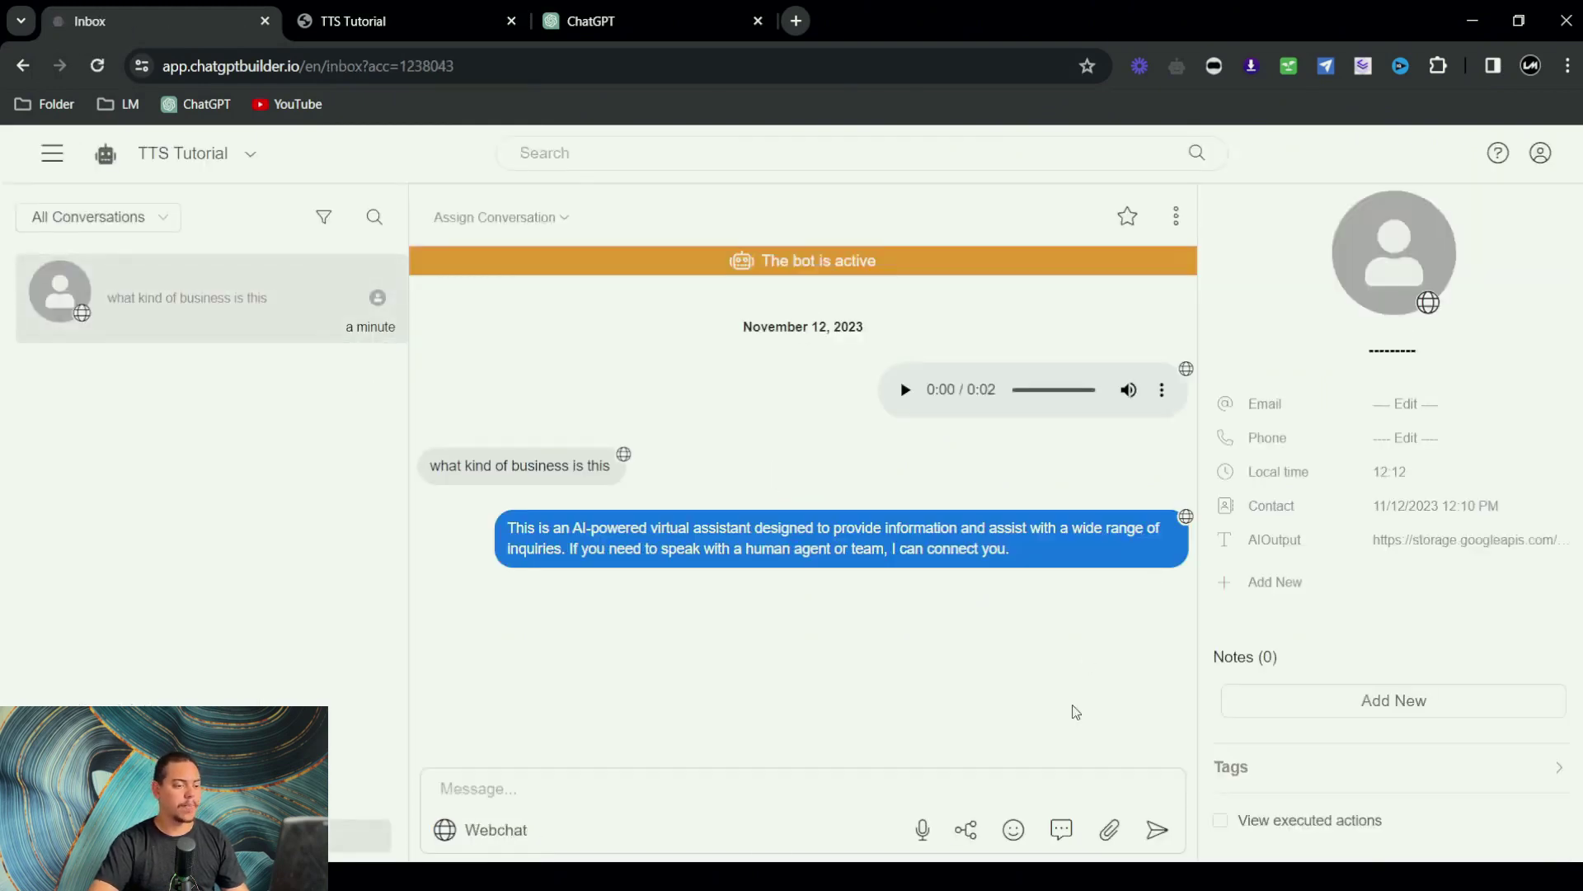
click(965, 830)
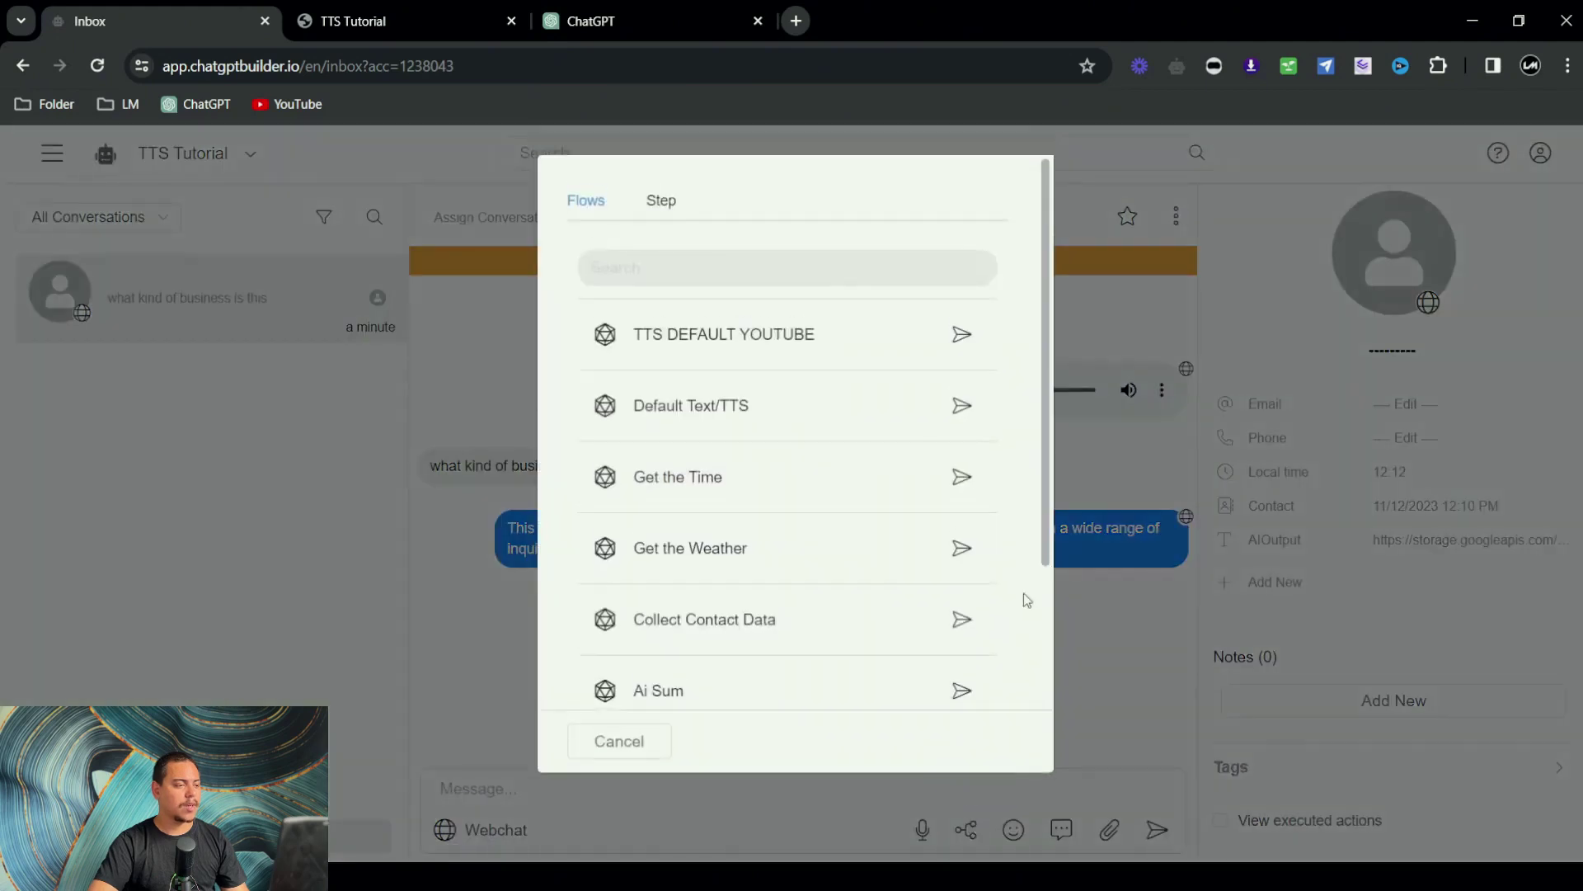
click(829, 272)
text(ckear)
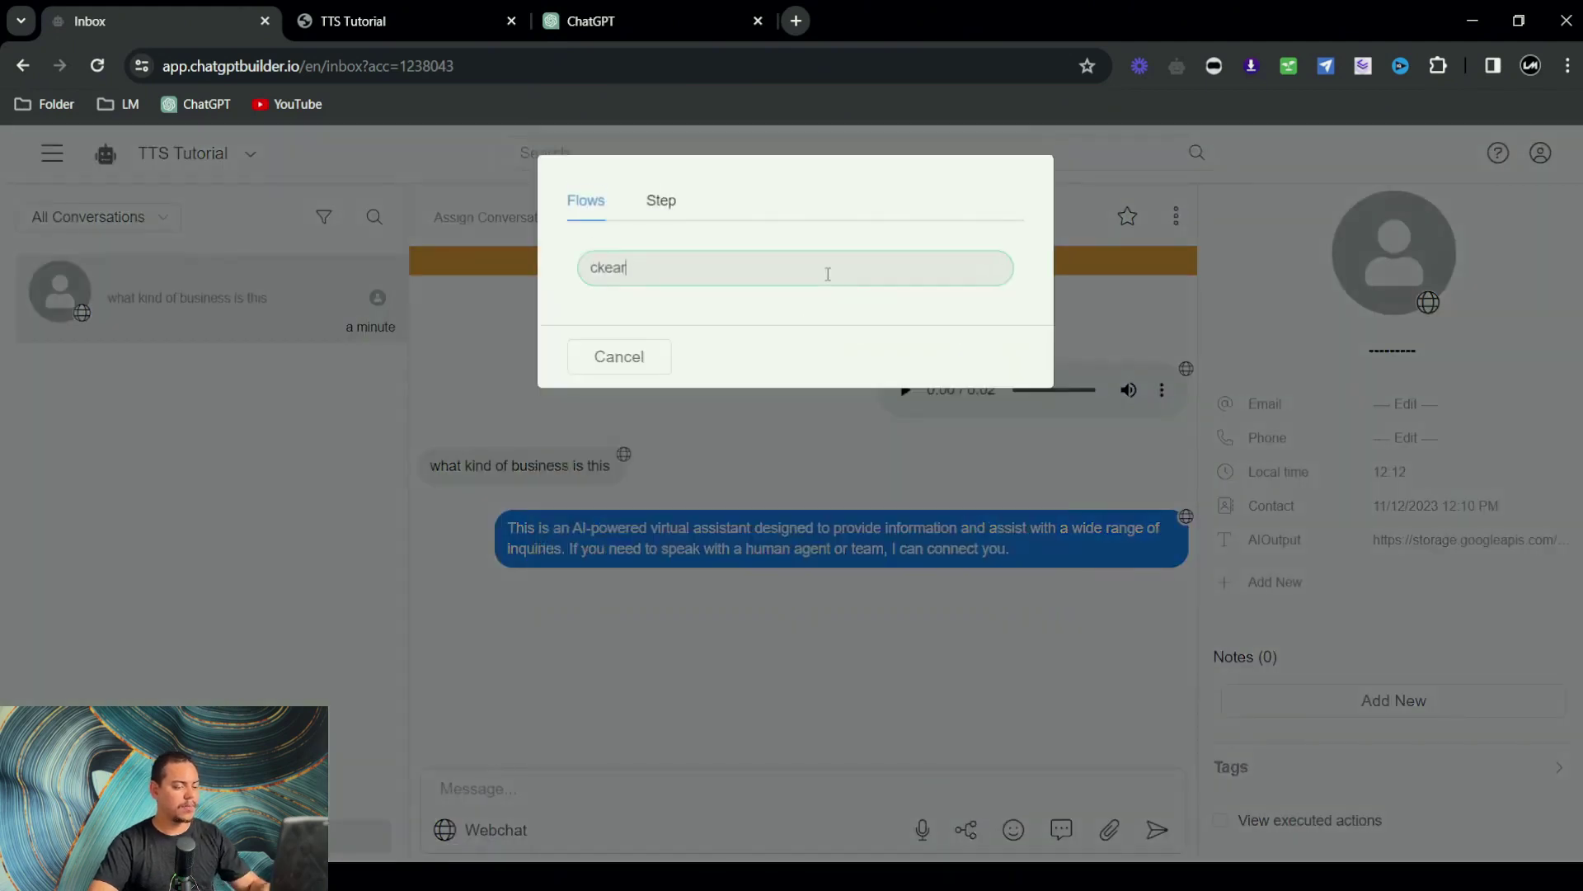
key(BackSpace)
key(BackSpace)
key(BackSpace)
text(clea)
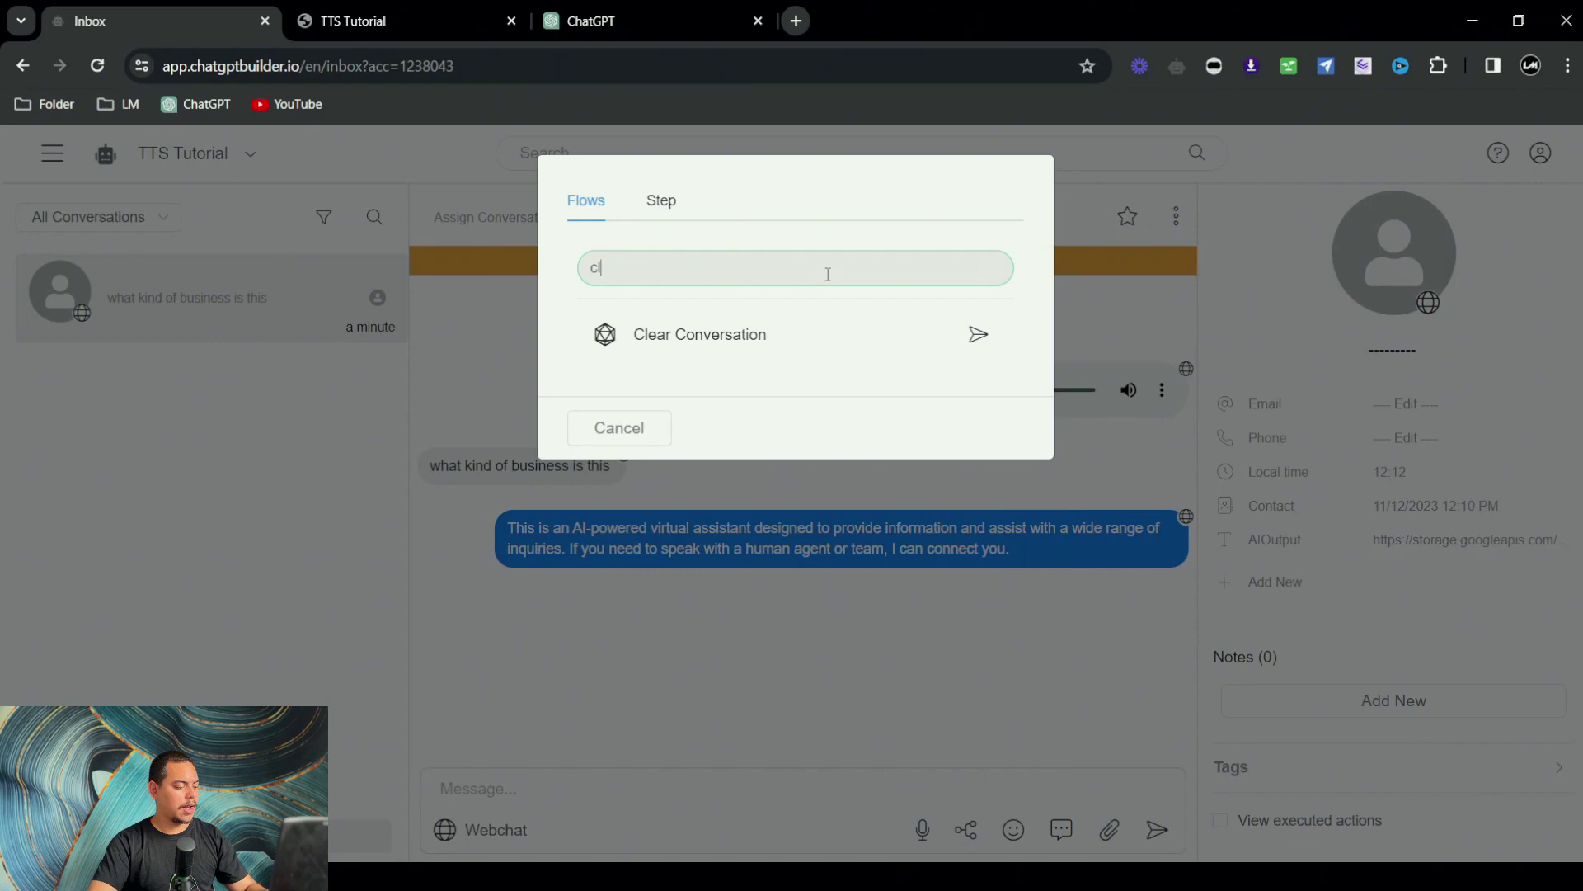
click(976, 339)
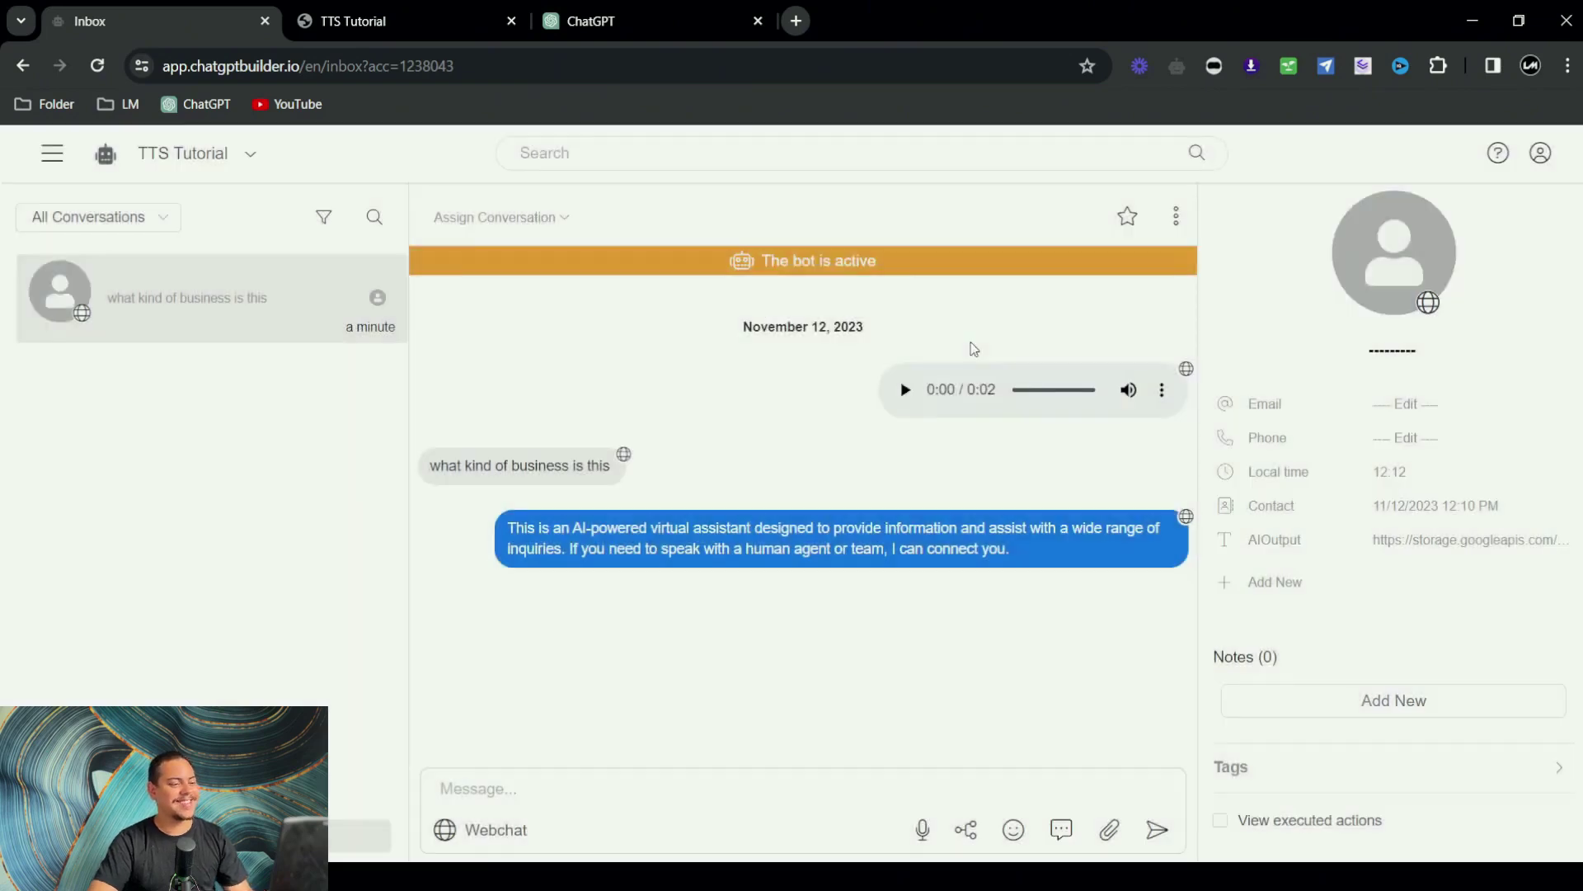
Delete the test contact and close the TTS Tutorial webchat's permission error page.
click(1176, 217)
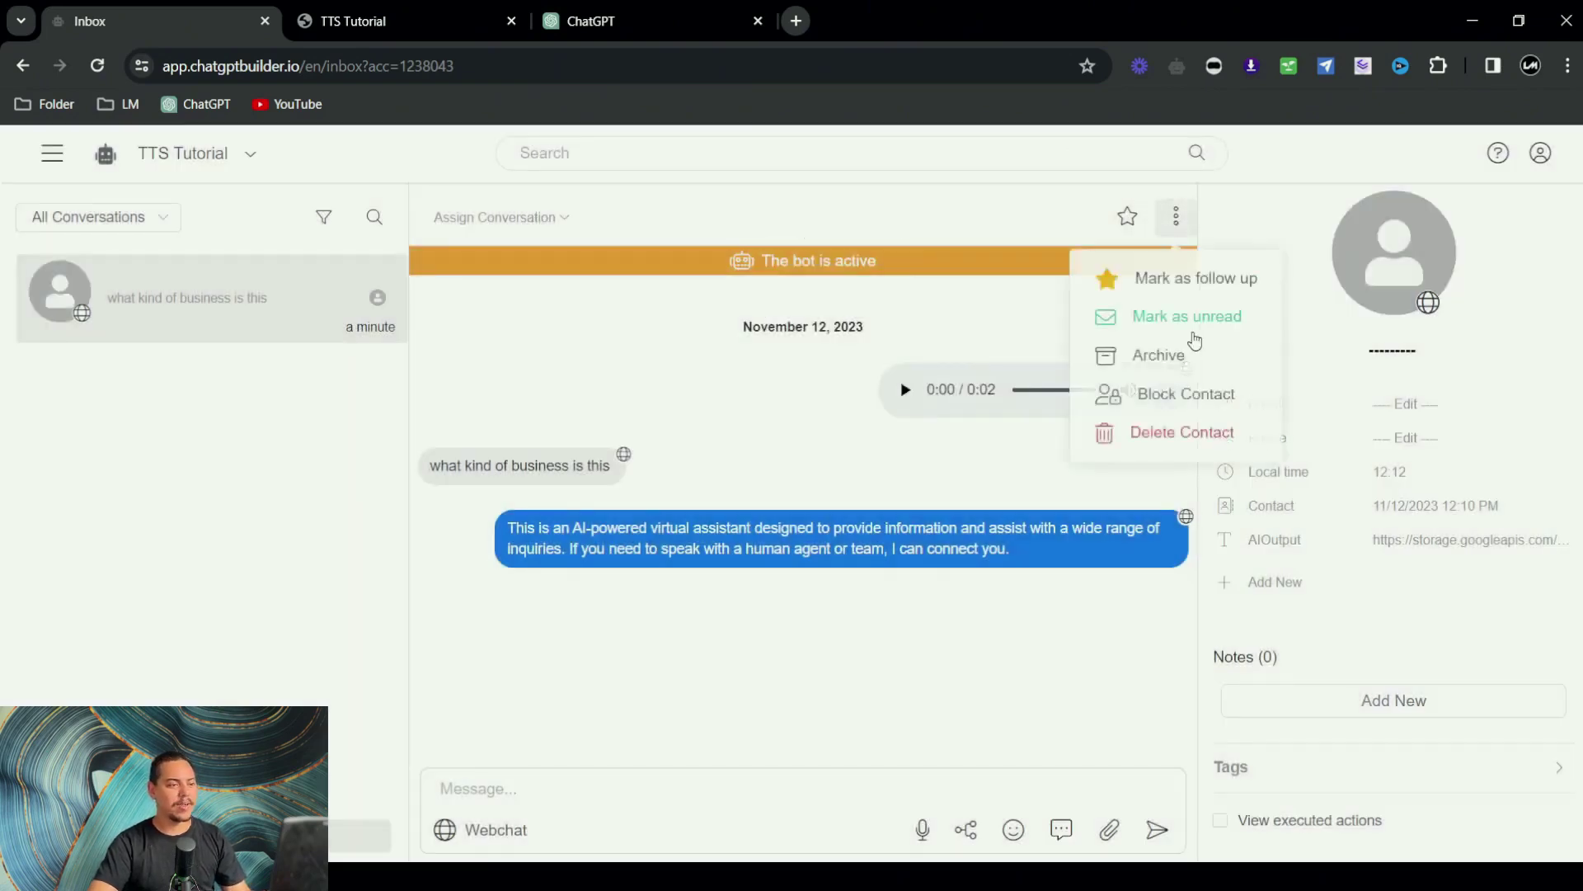
click(1194, 440)
click(957, 325)
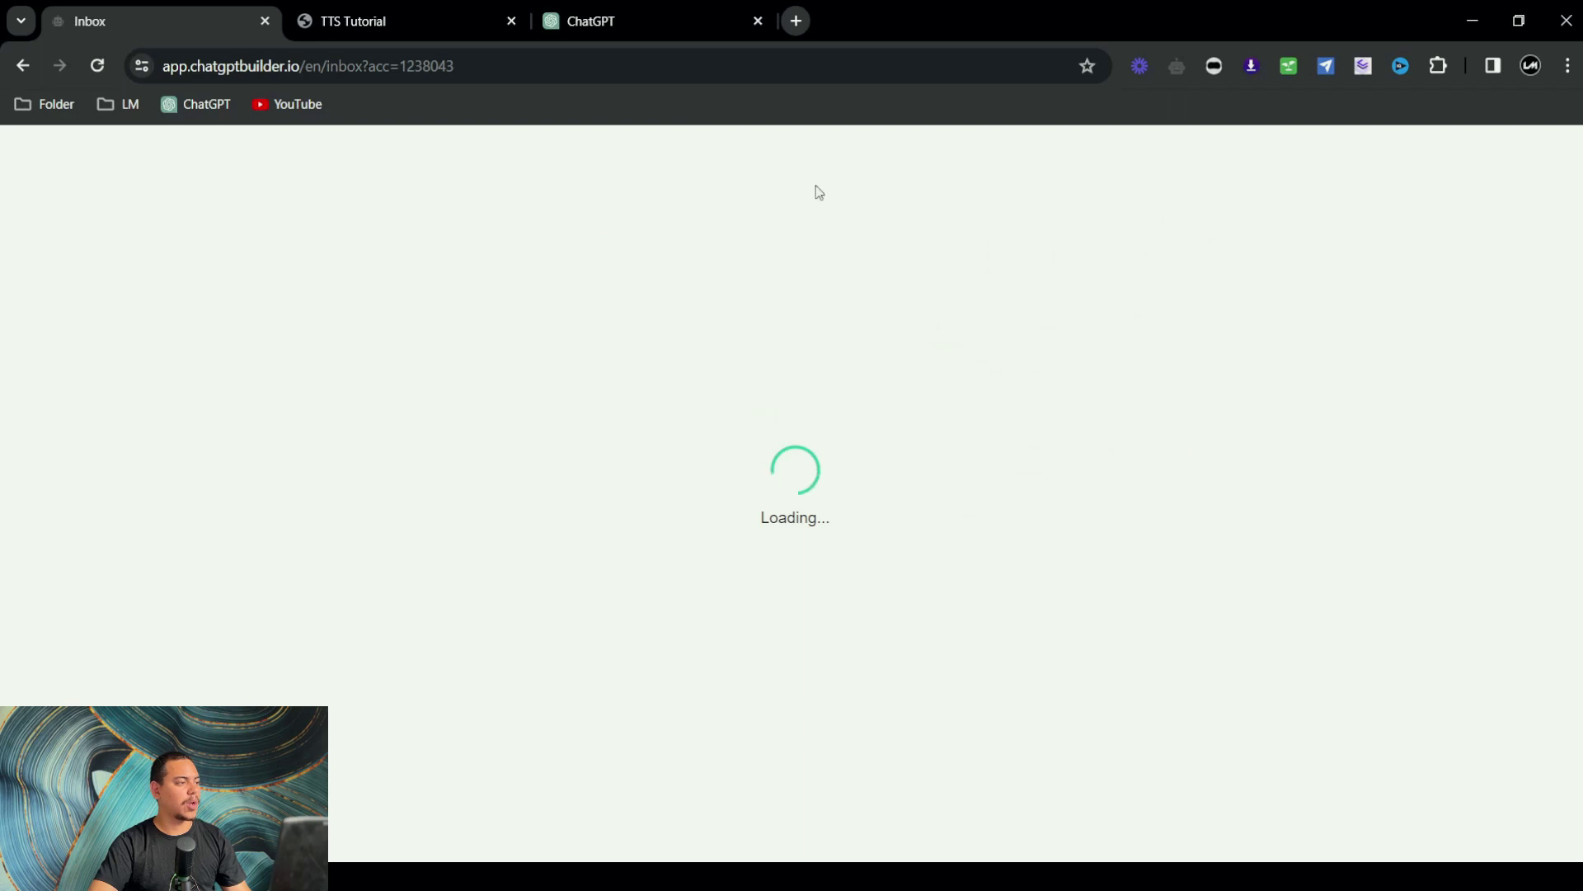
click(467, 22)
click(97, 65)
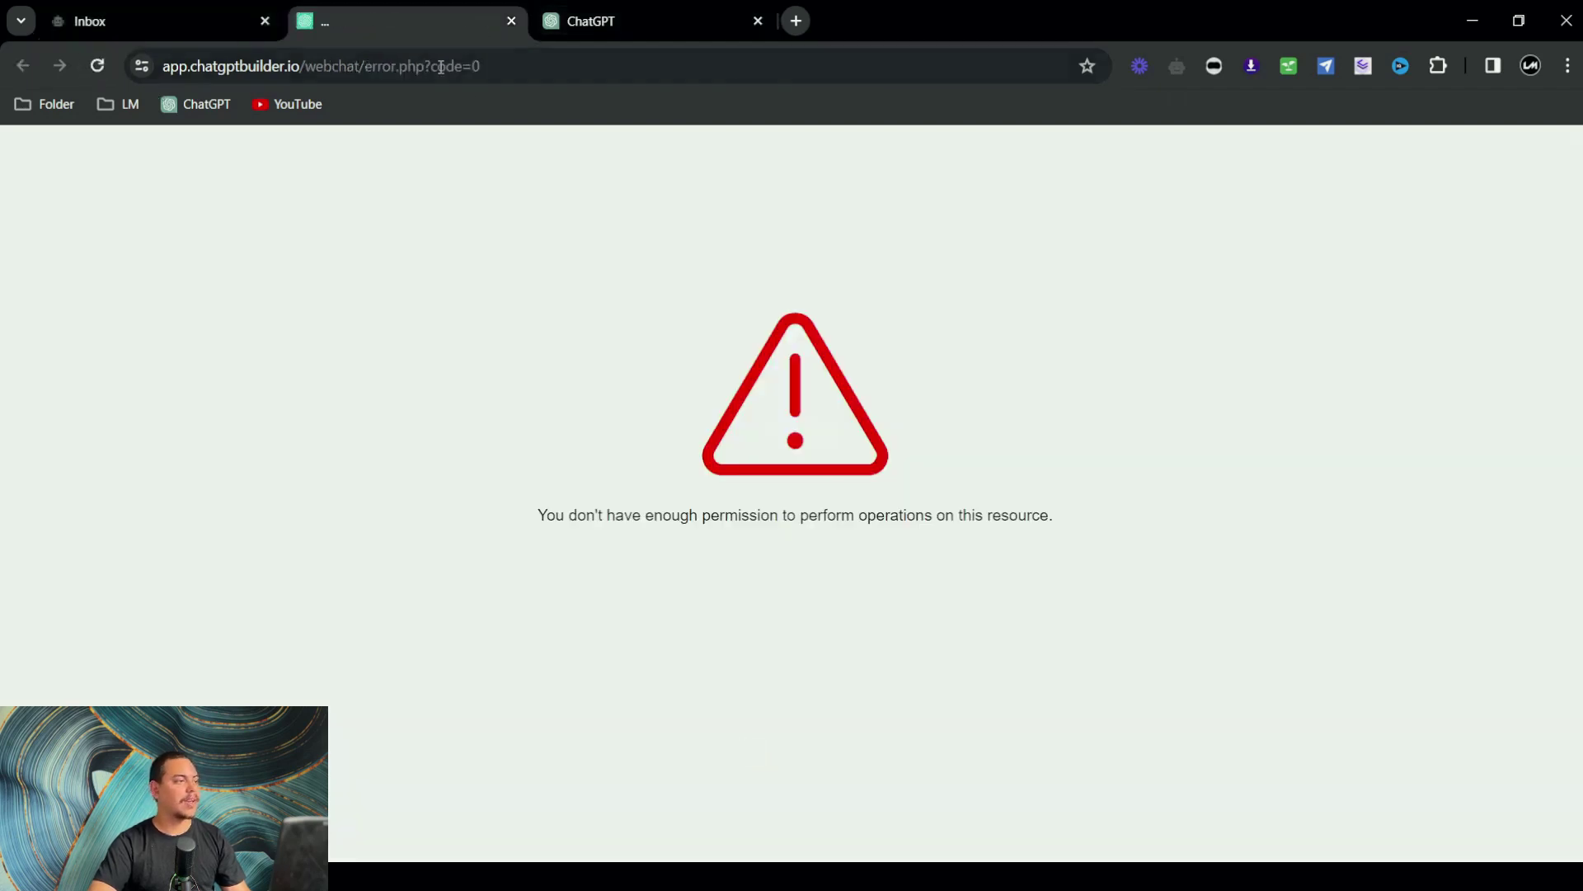
click(511, 20)
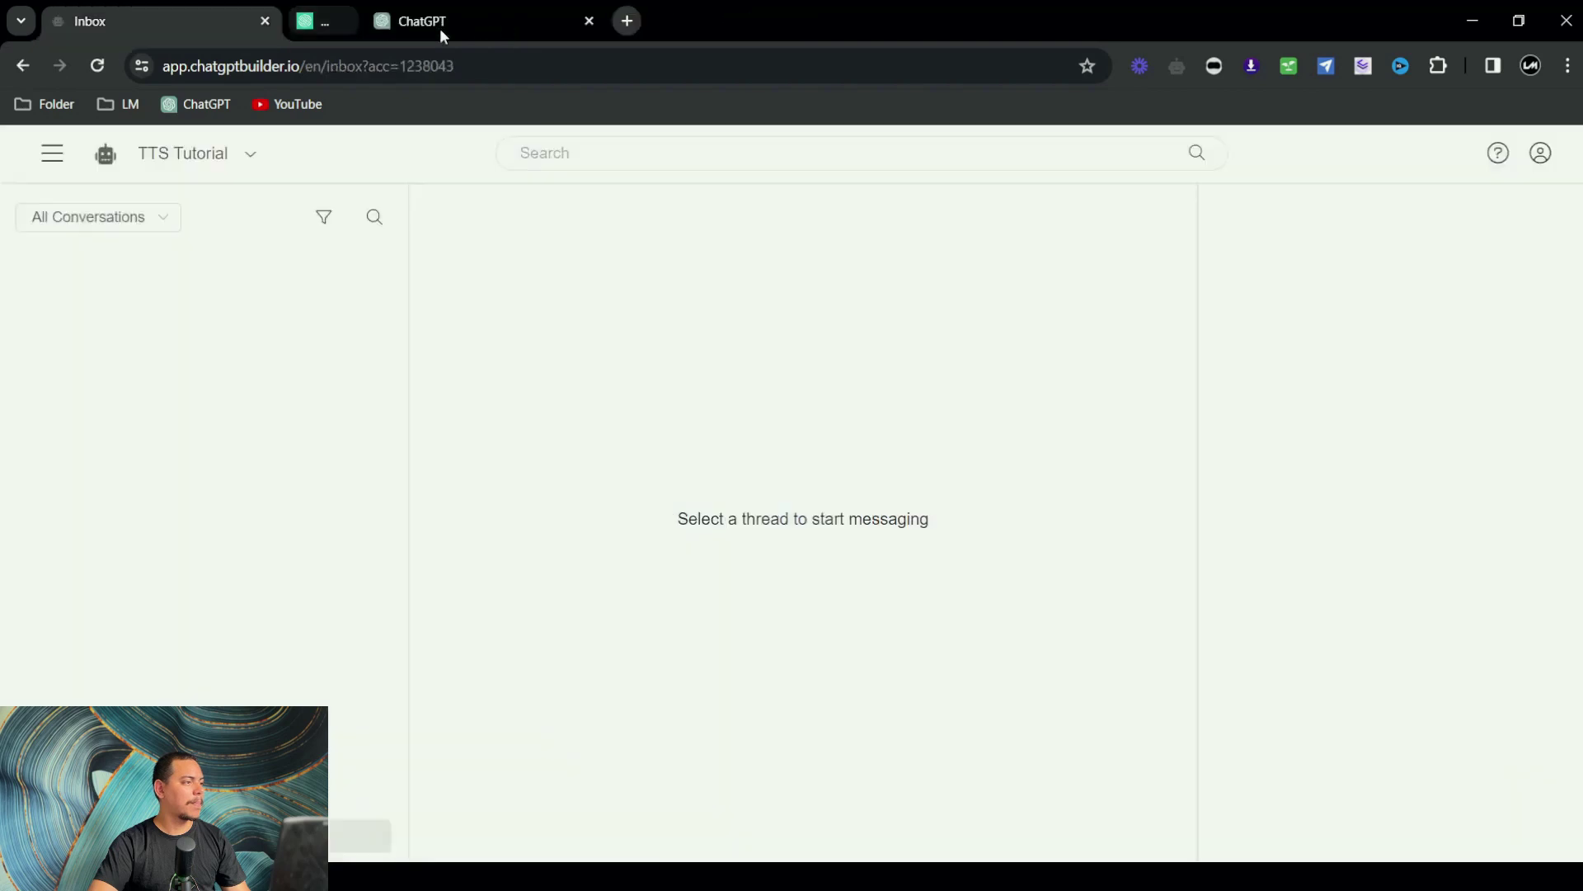
Preview the TTS DEFAULT YOUTUBE flow in a new Webchat test channel.
click(50, 155)
click(73, 244)
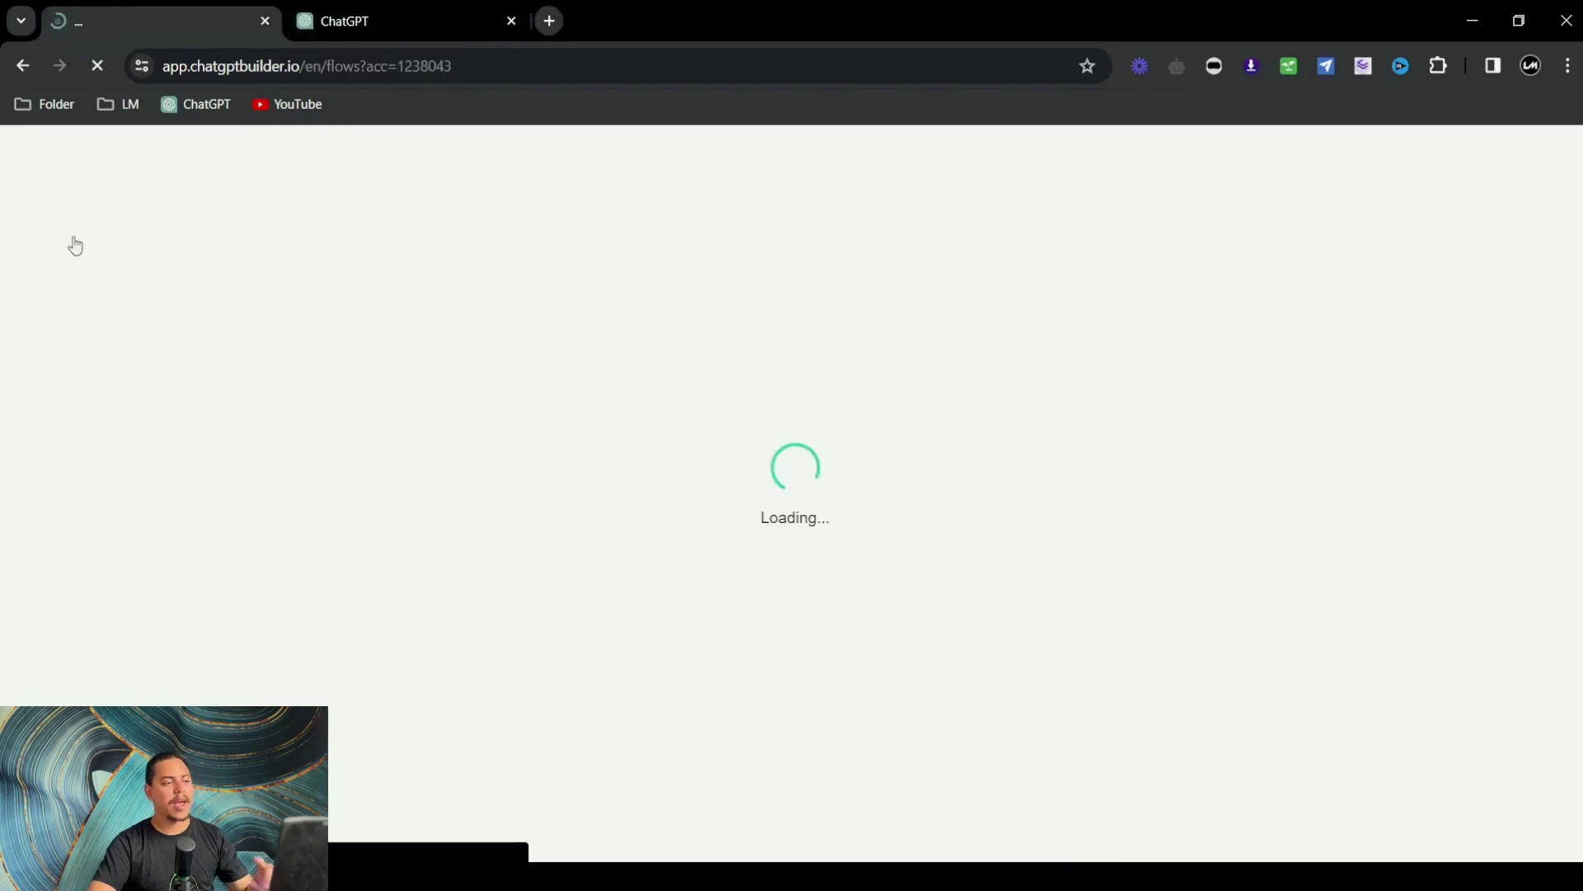
scroll(555, 520, down, 4)
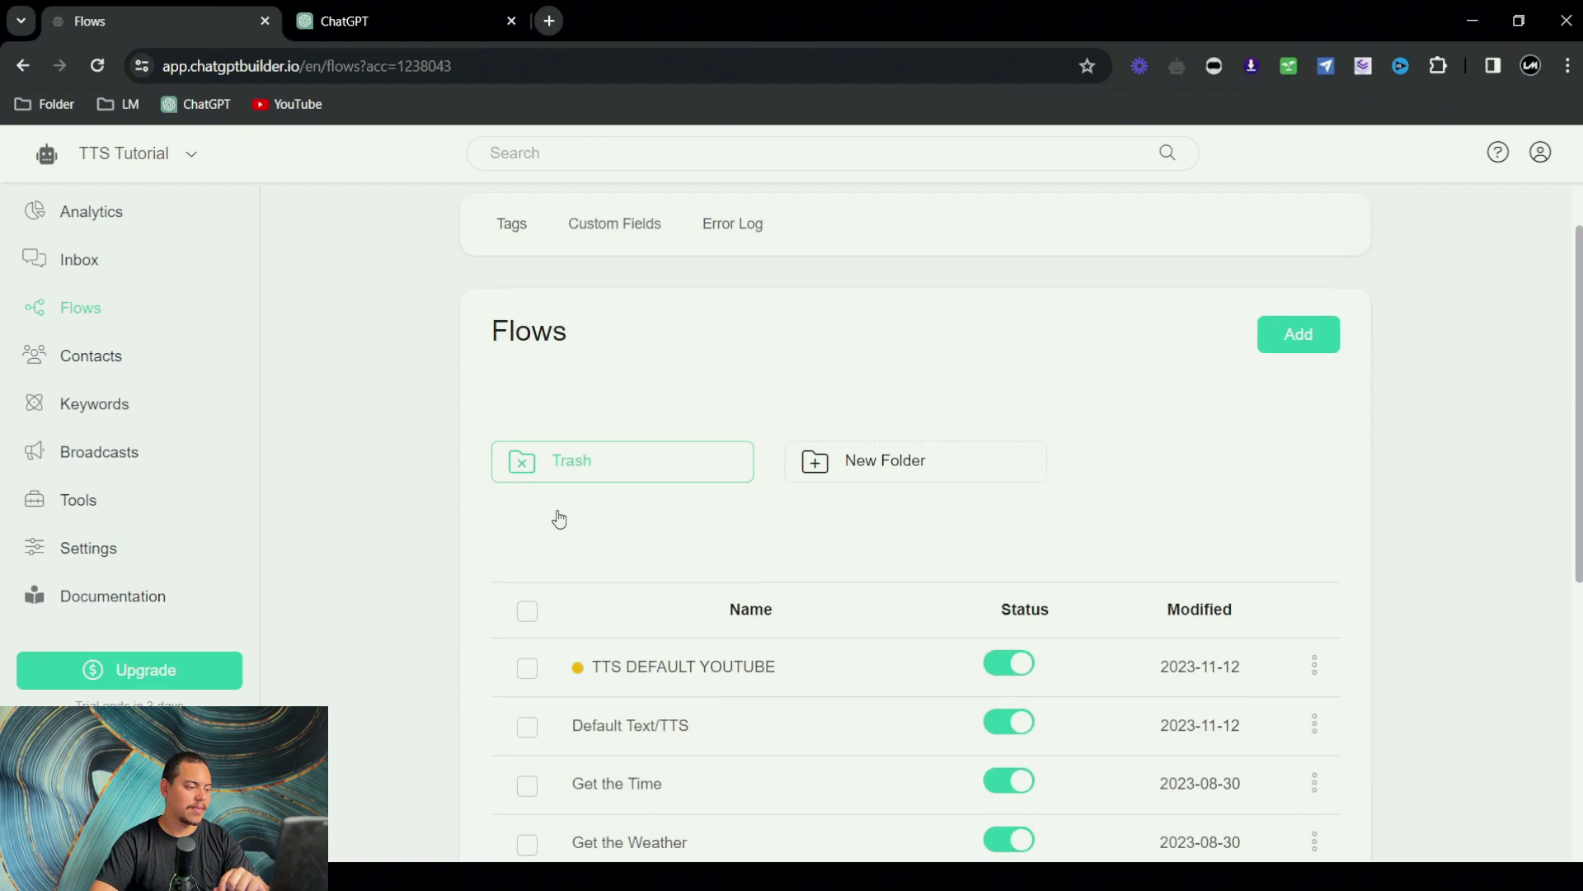
click(810, 419)
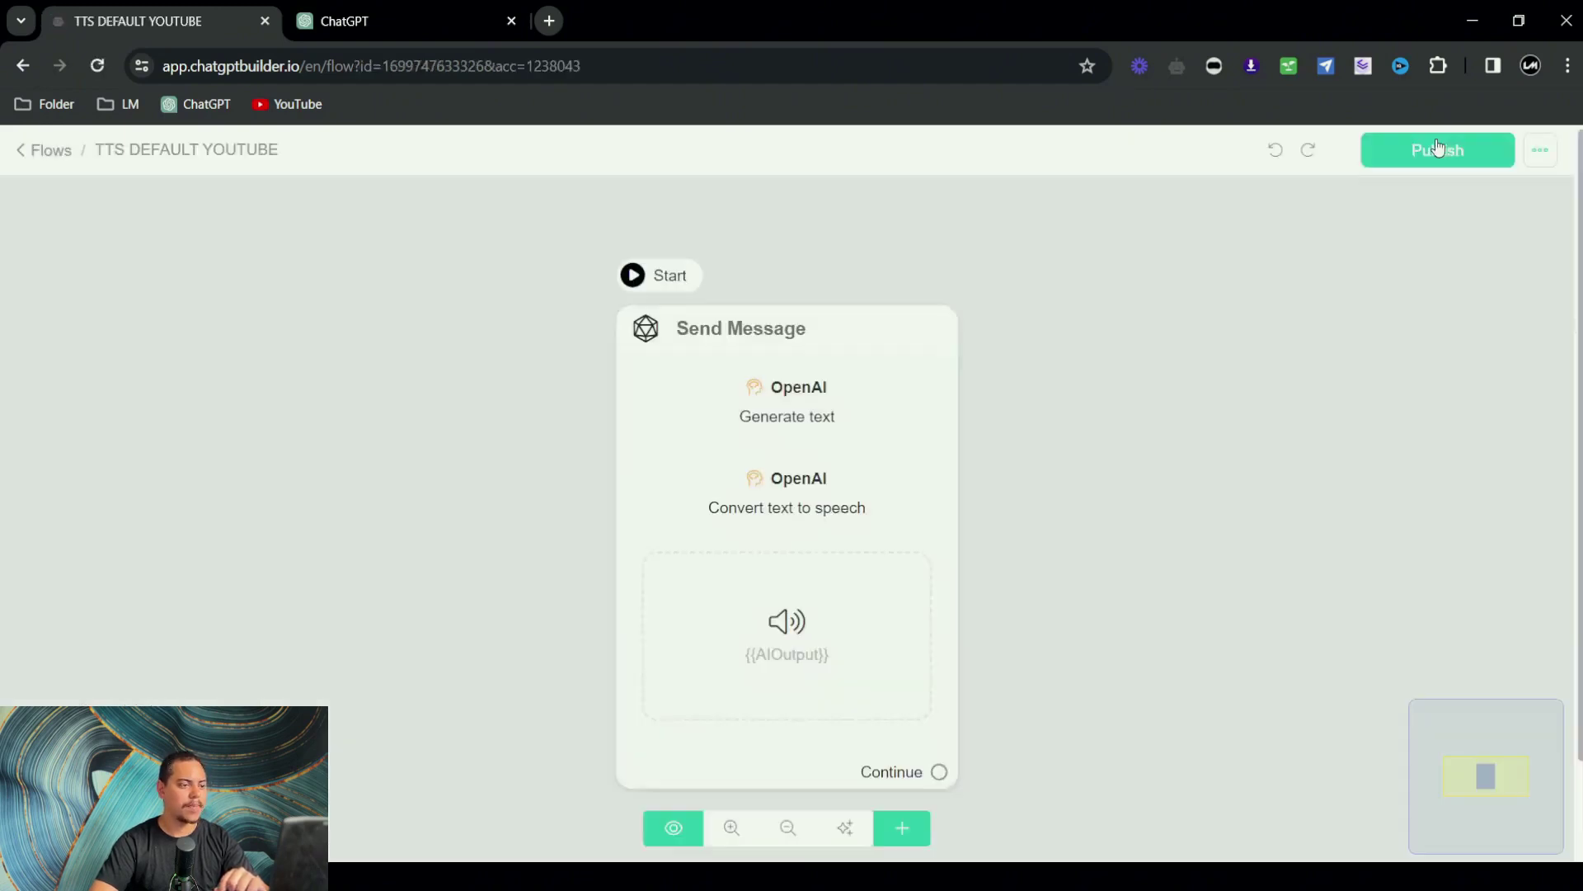
click(674, 827)
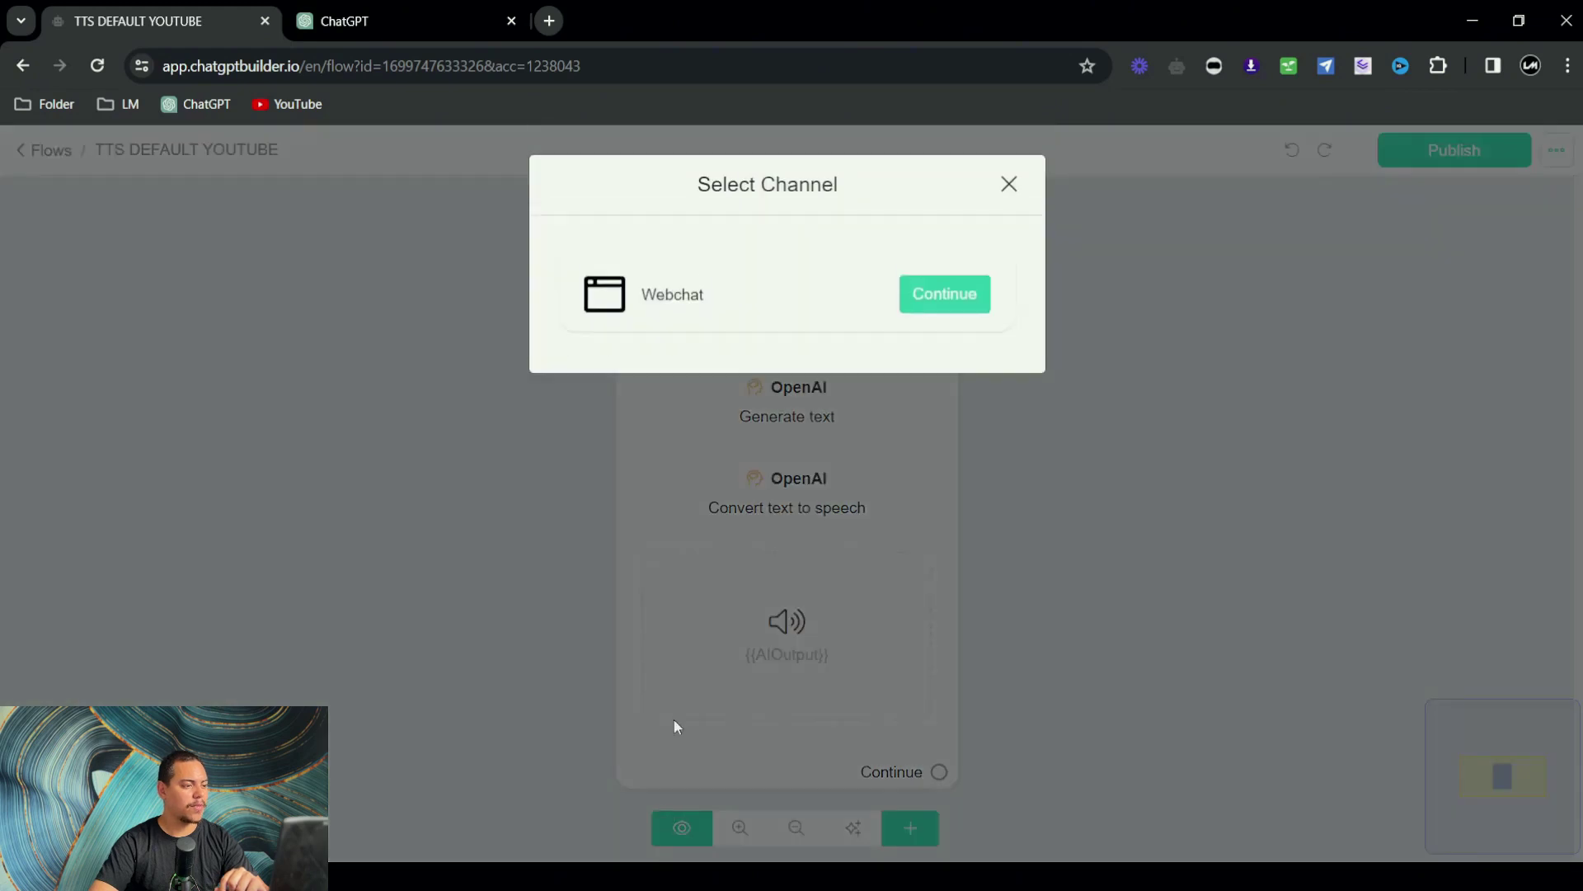
click(927, 302)
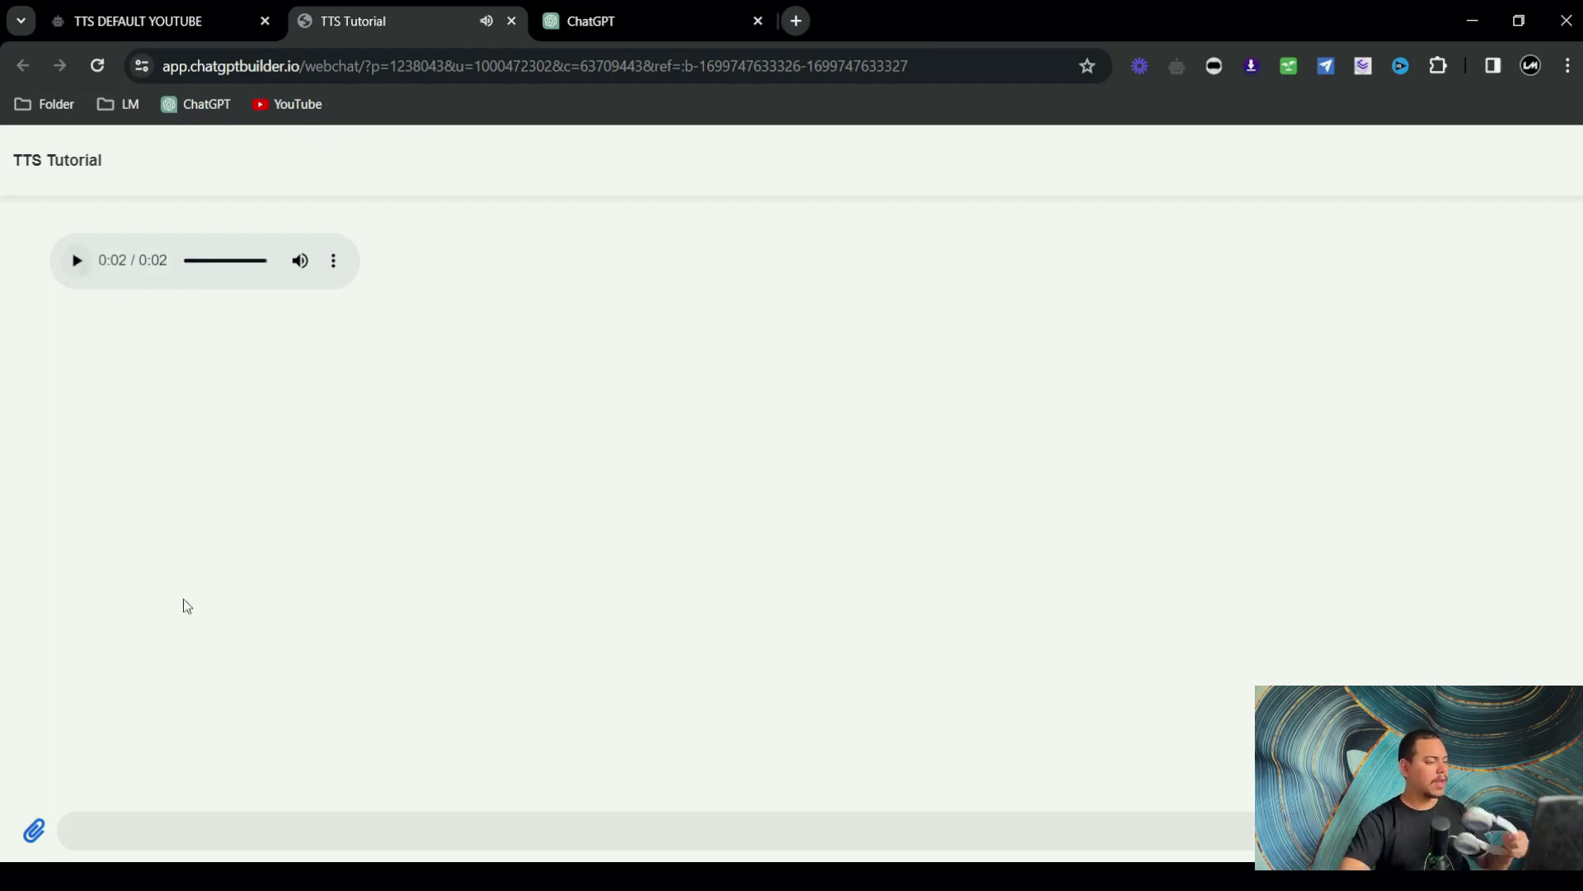
Ask the webchat 'What kind of business is this ?' and play the 12-second audio reply.
click(254, 827)
text(What kind of )
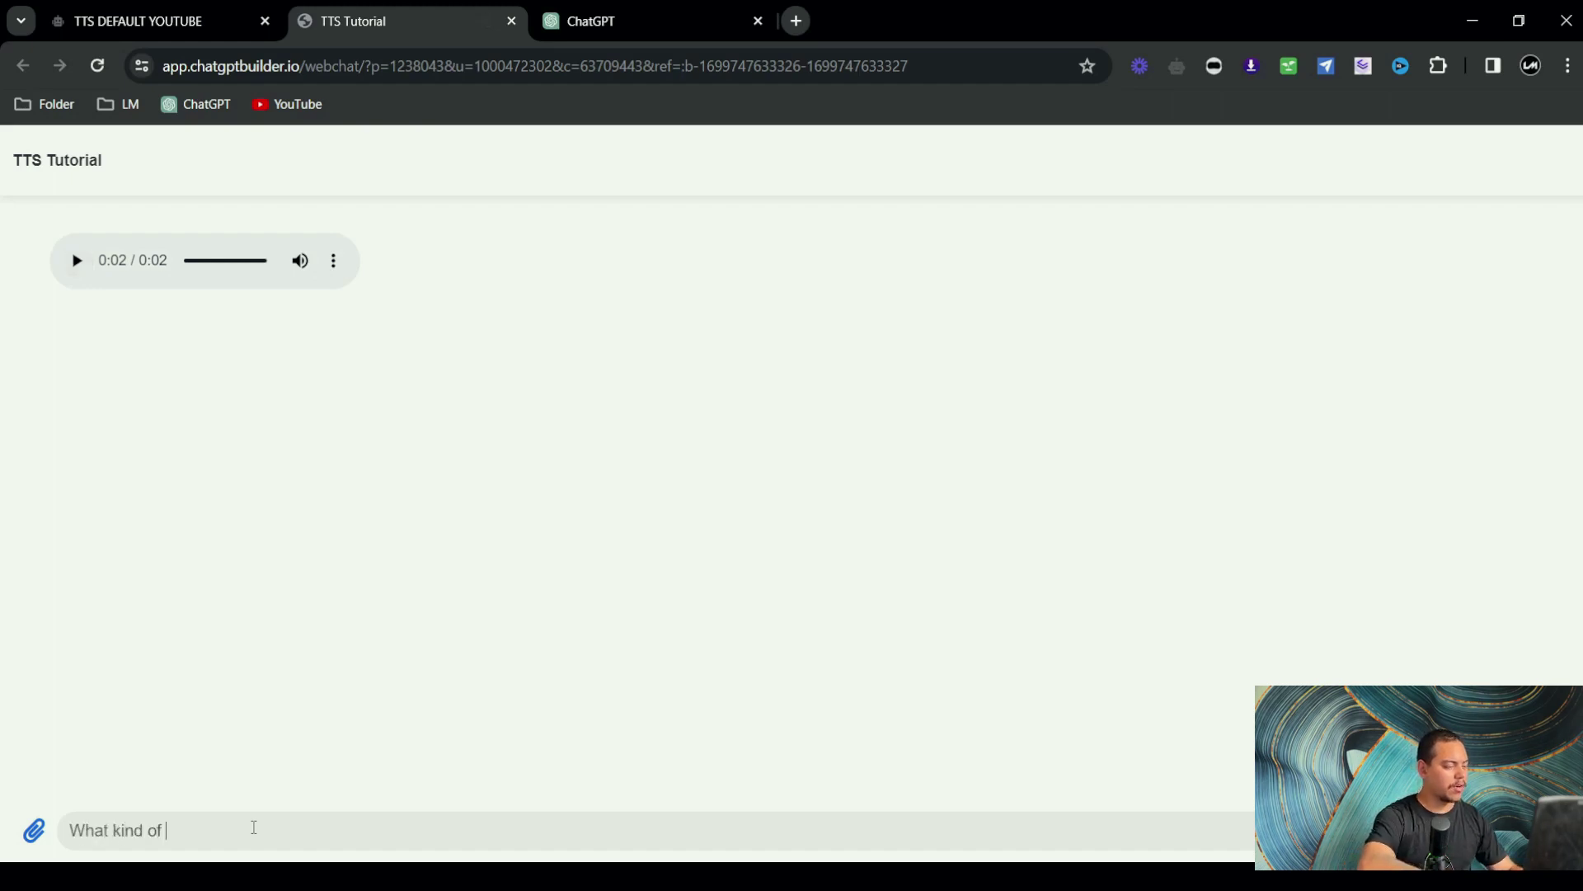
text(busines)
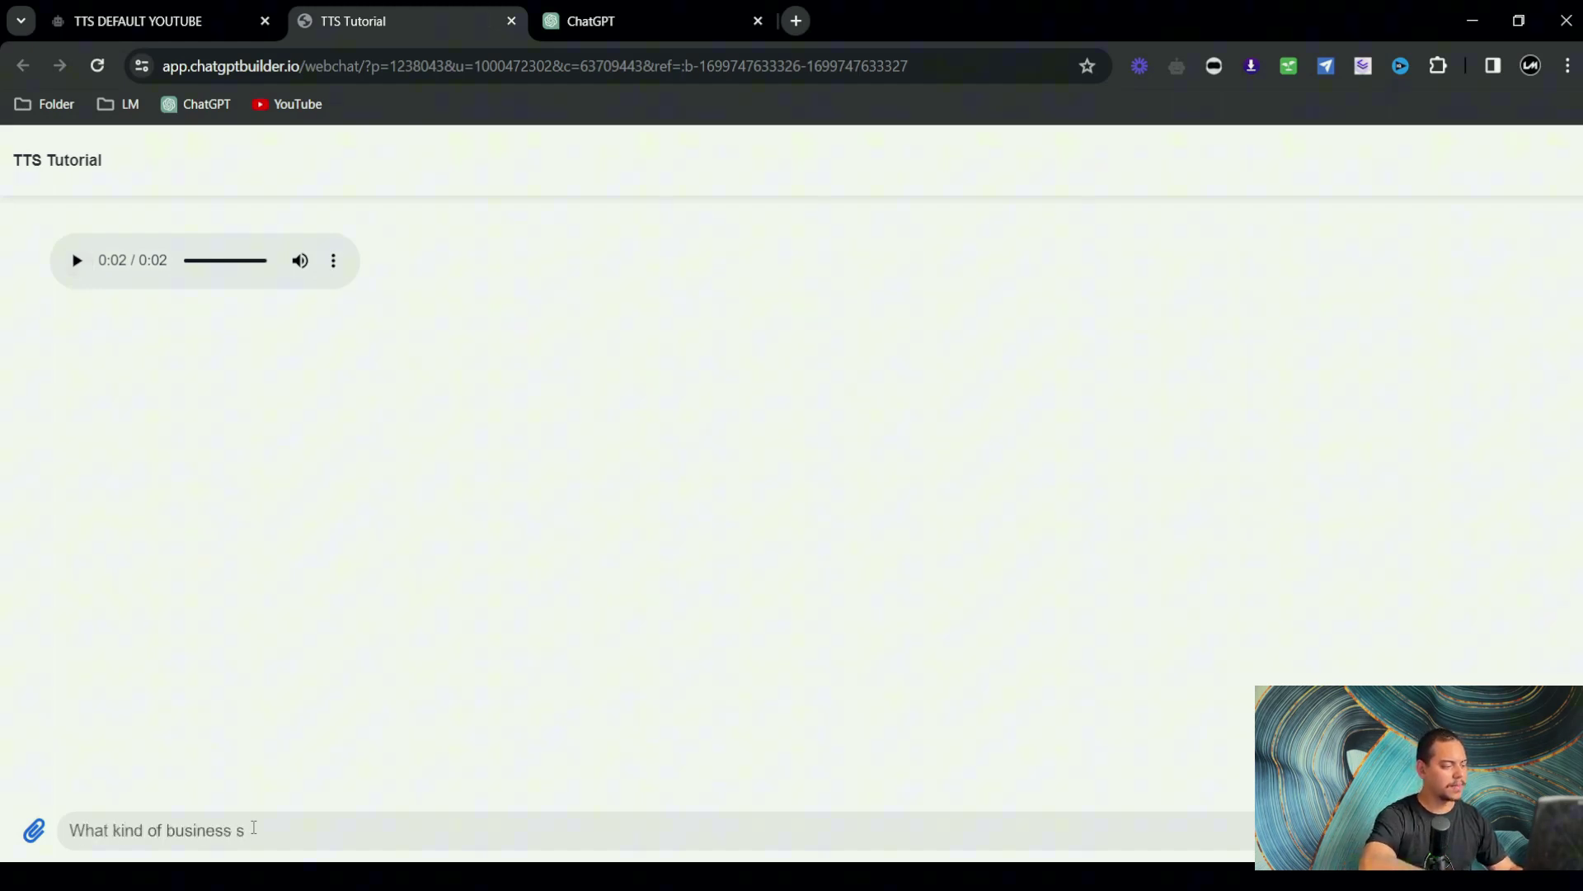
text(s is this)
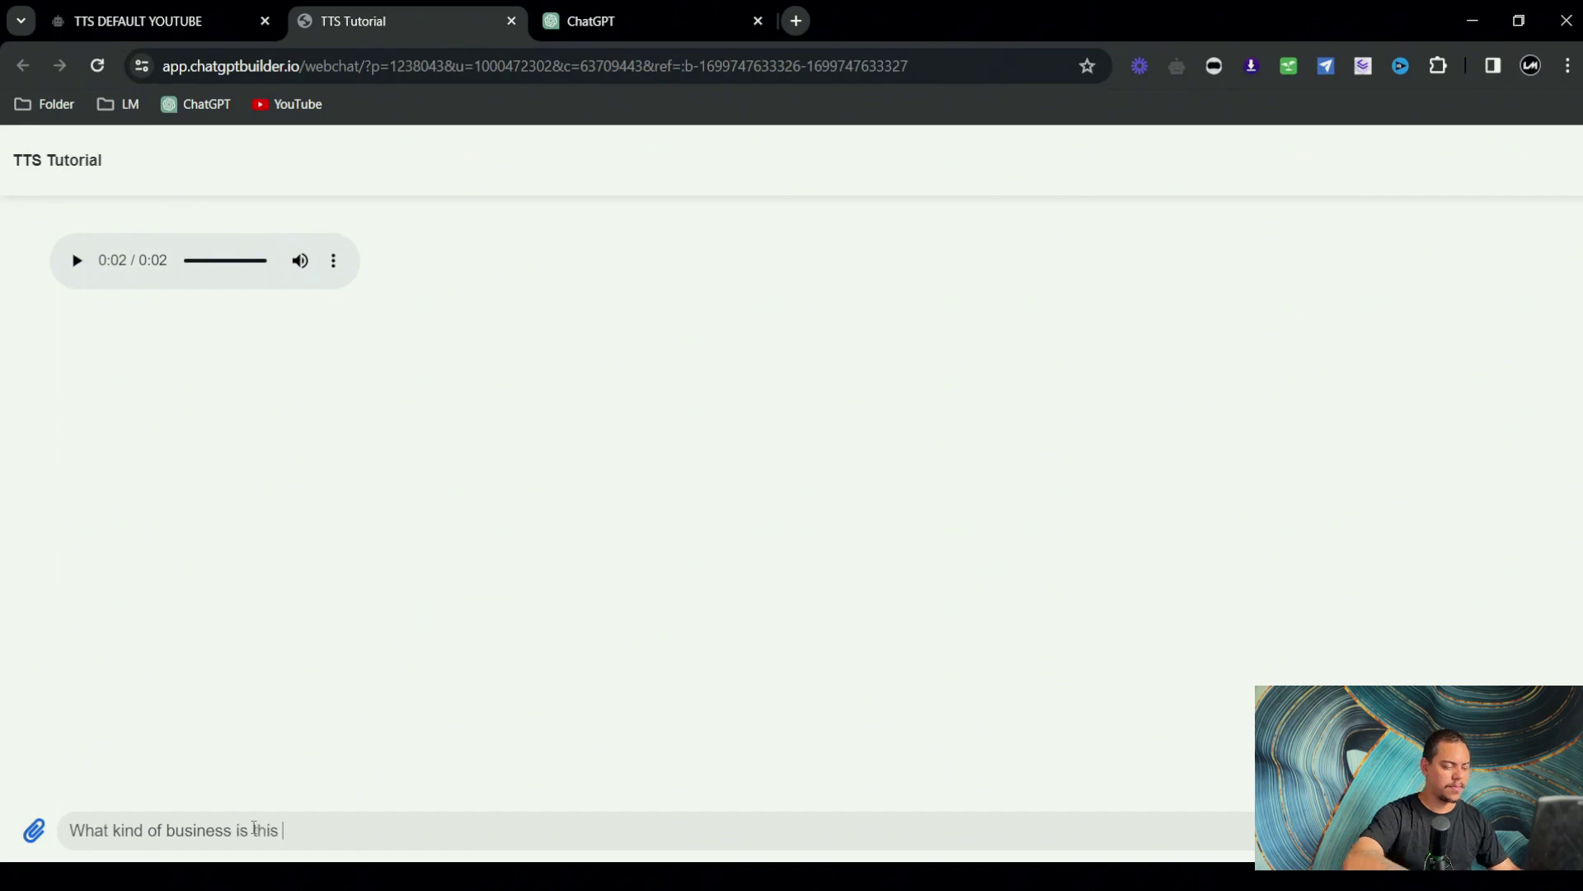
text( ?)
key(Return)
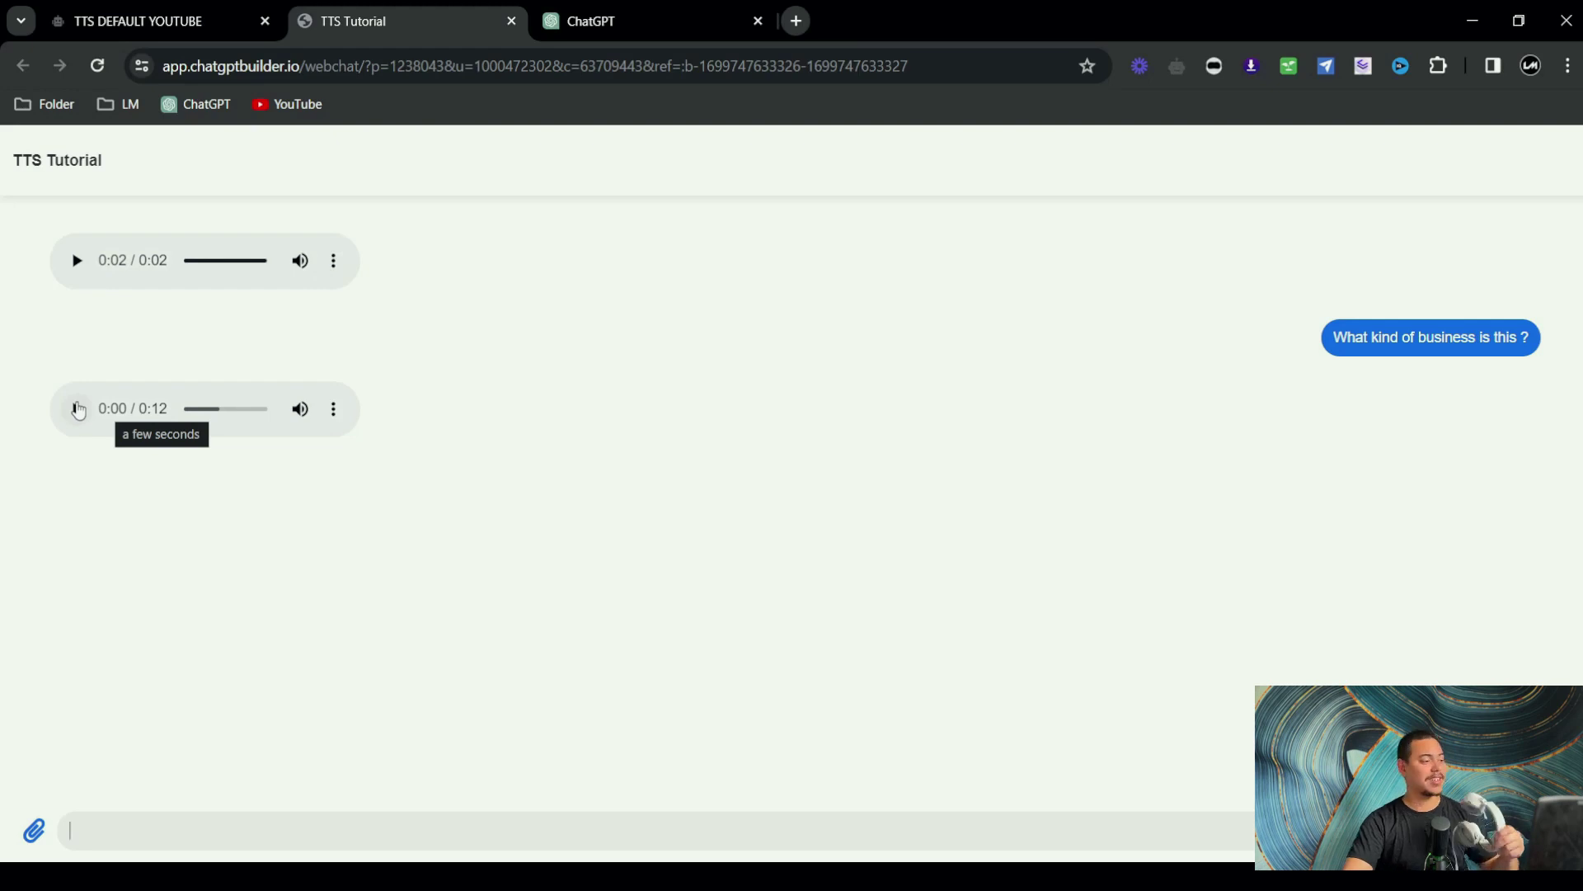
click(79, 410)
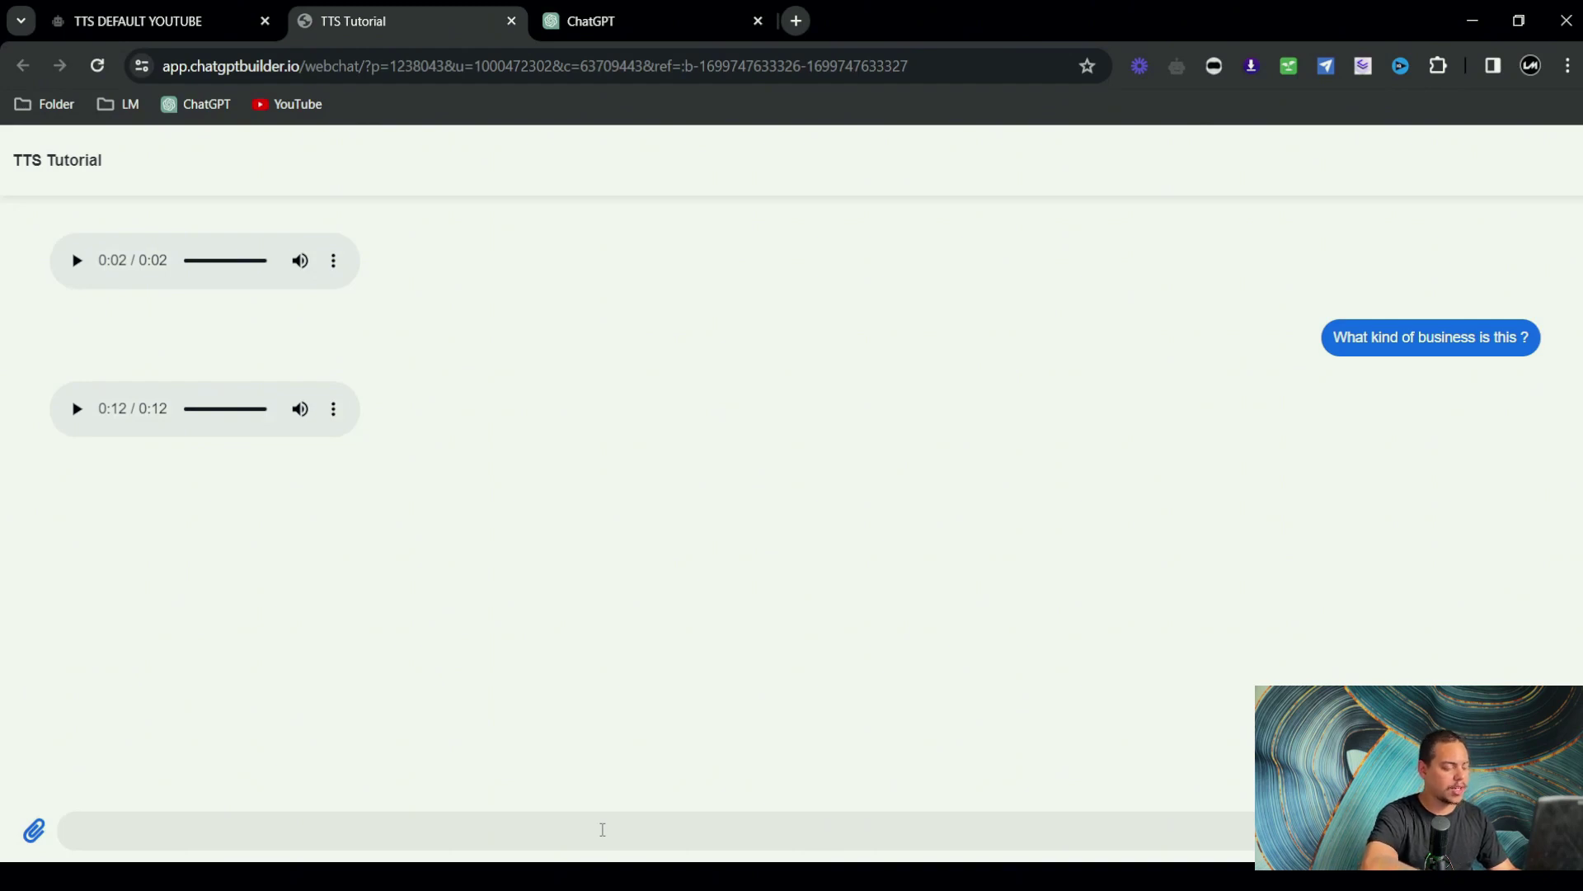
Ask 'where are you located ?' and play the 8-second spoken answer.
text(where are )
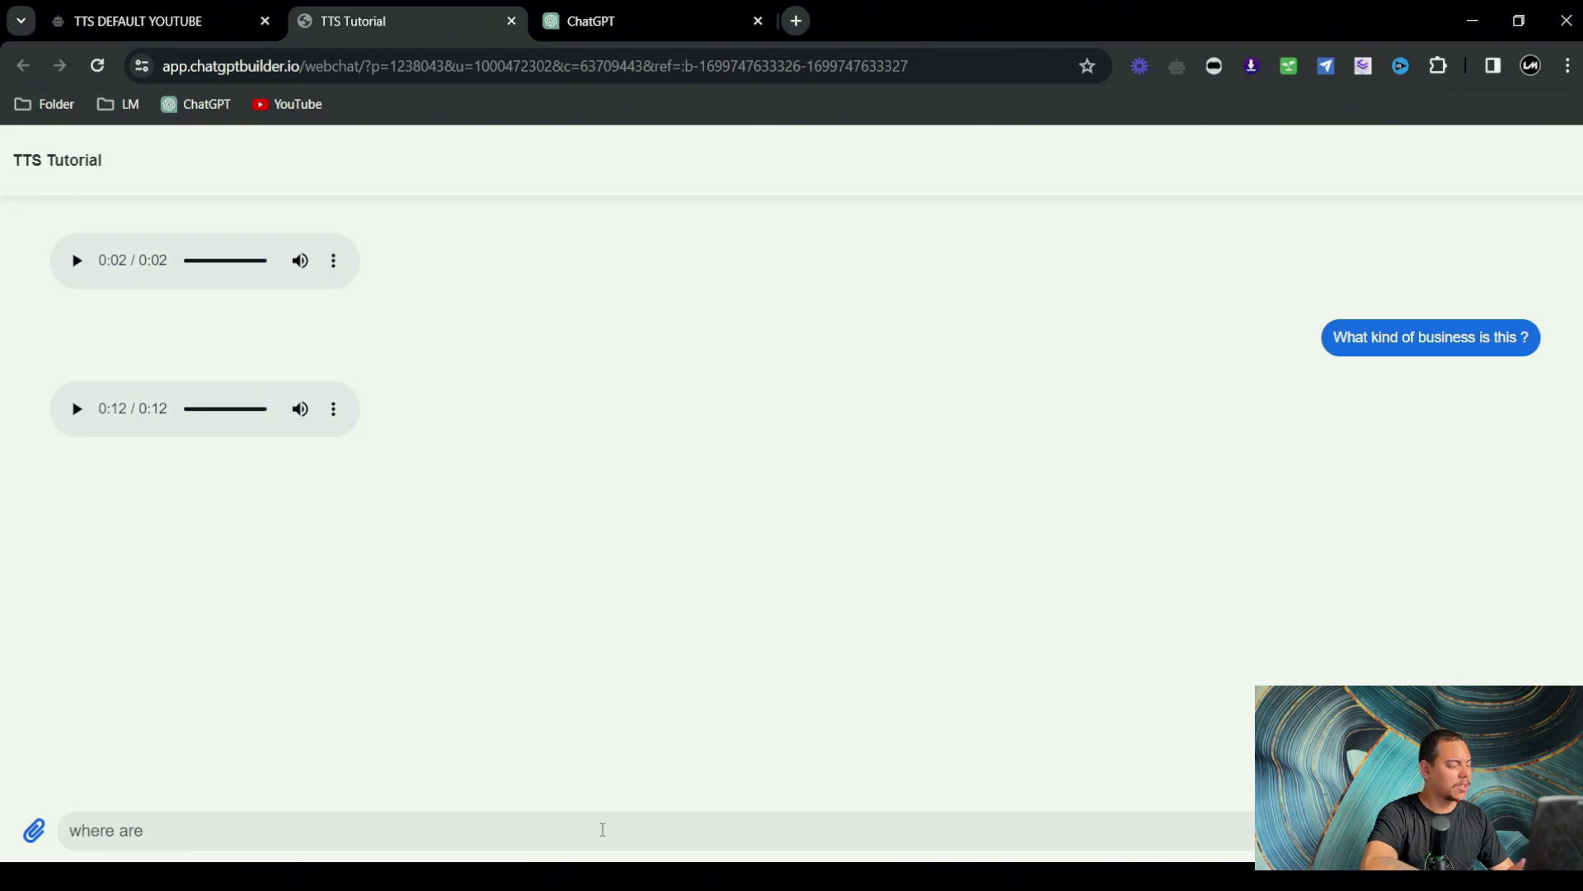
text(you loca)
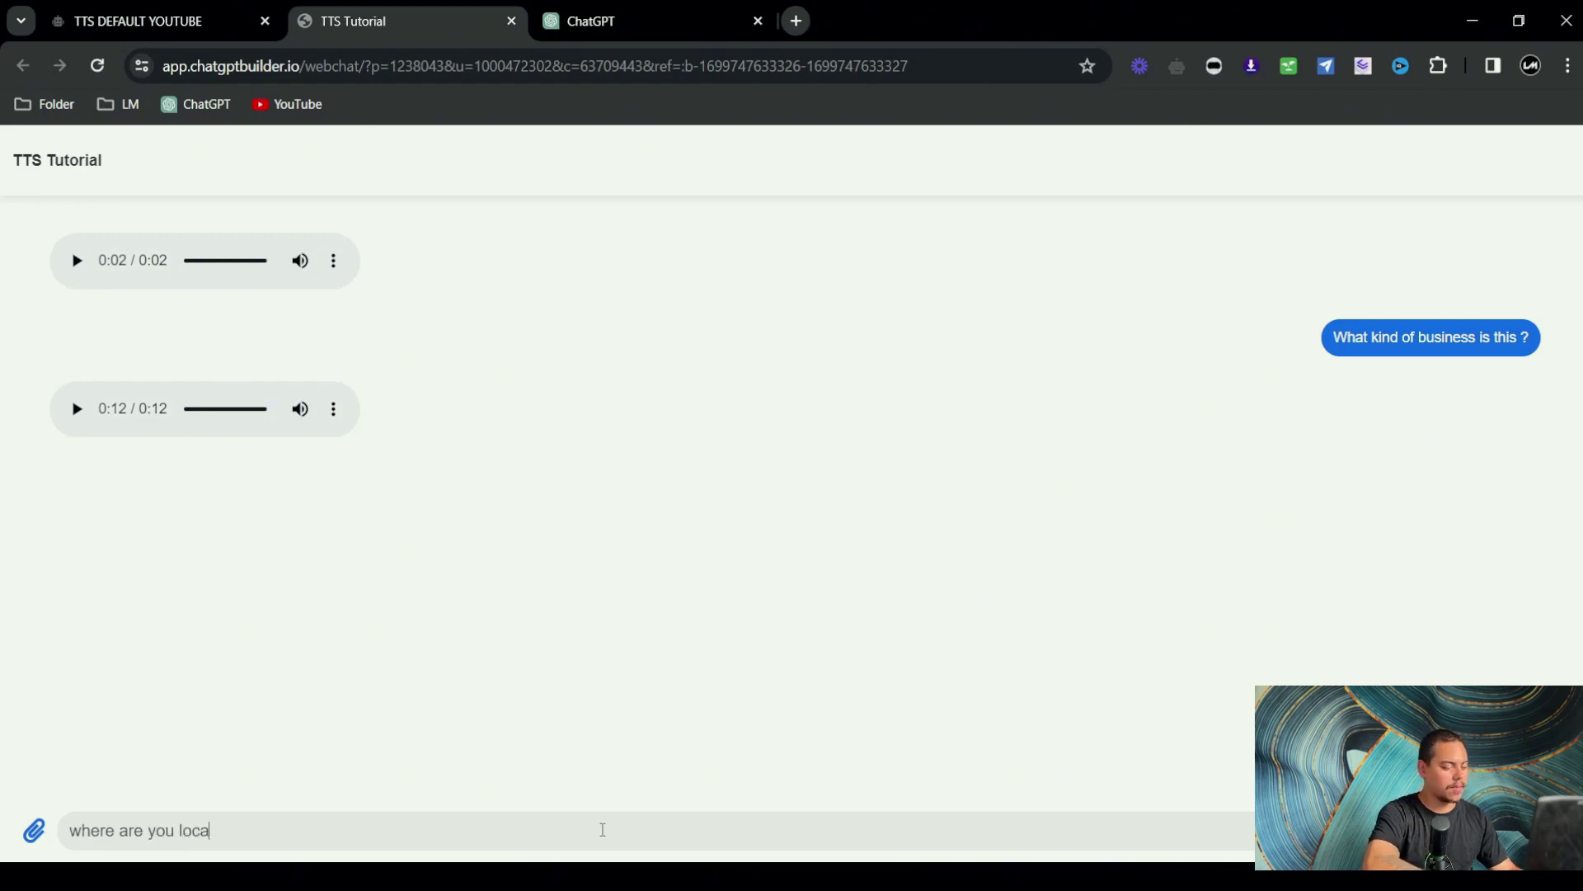
text(ted ?)
key(Return)
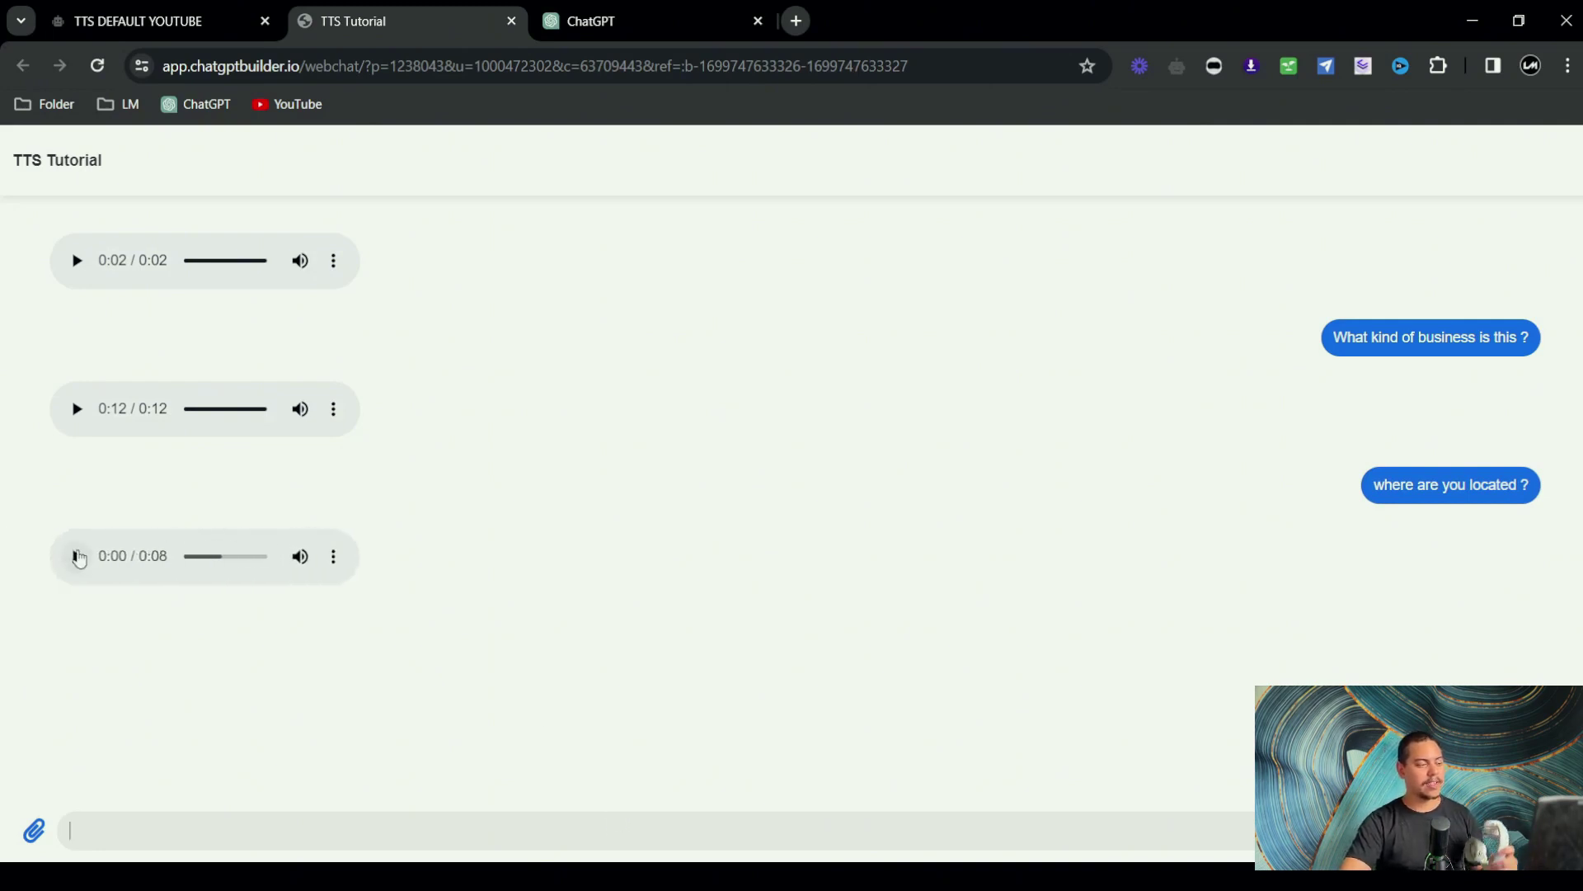
click(77, 557)
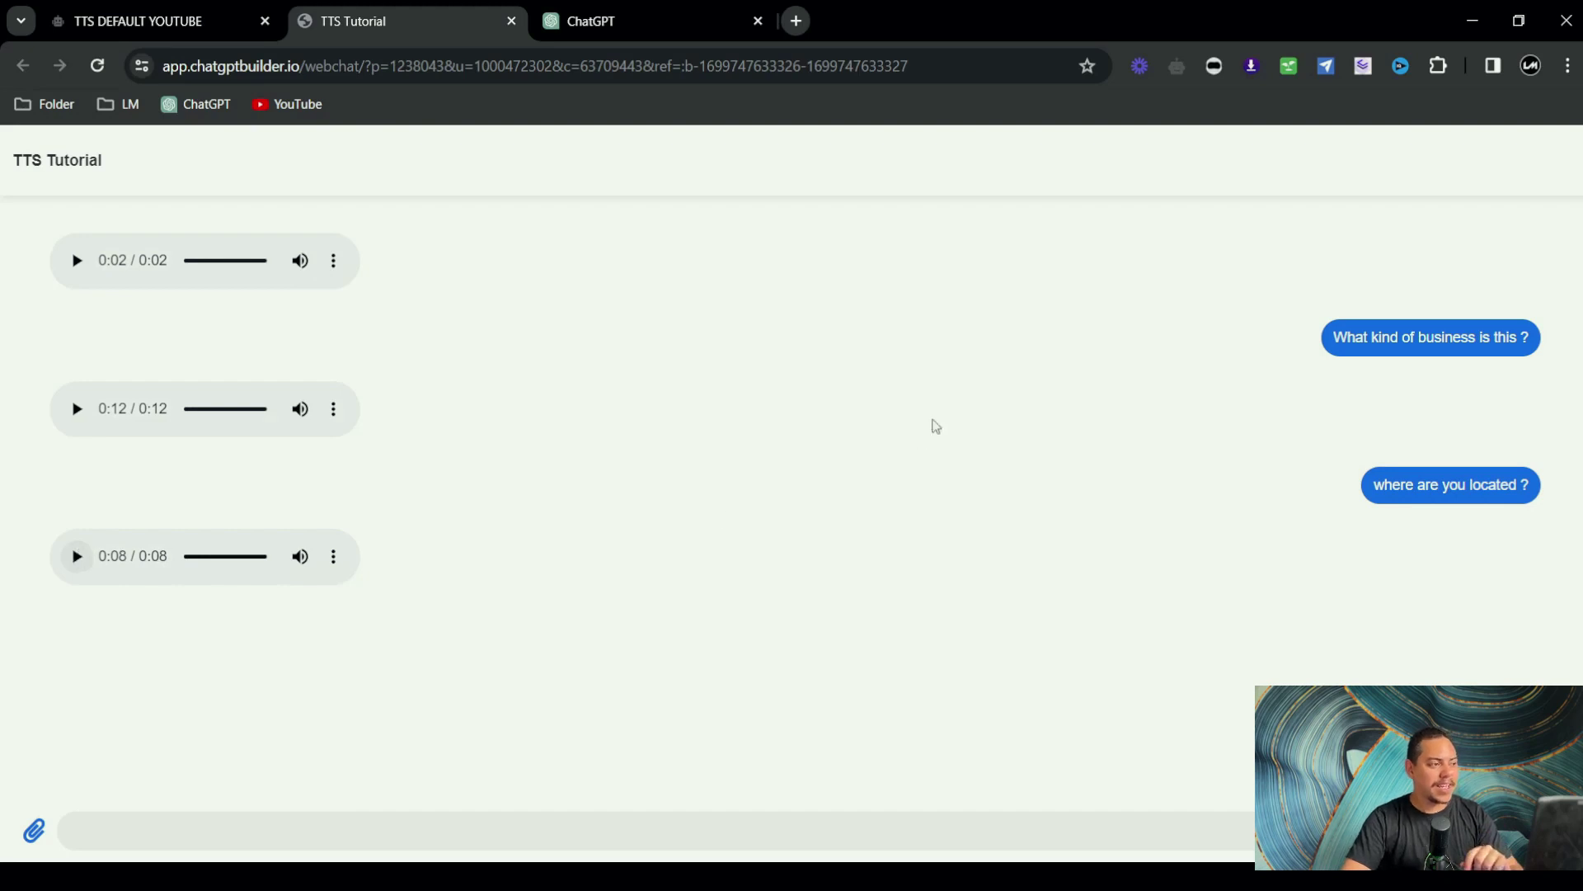
Return to the TTS DEFAULT YOUTUBE flow editor and shift the Send Message node up and left.
click(138, 22)
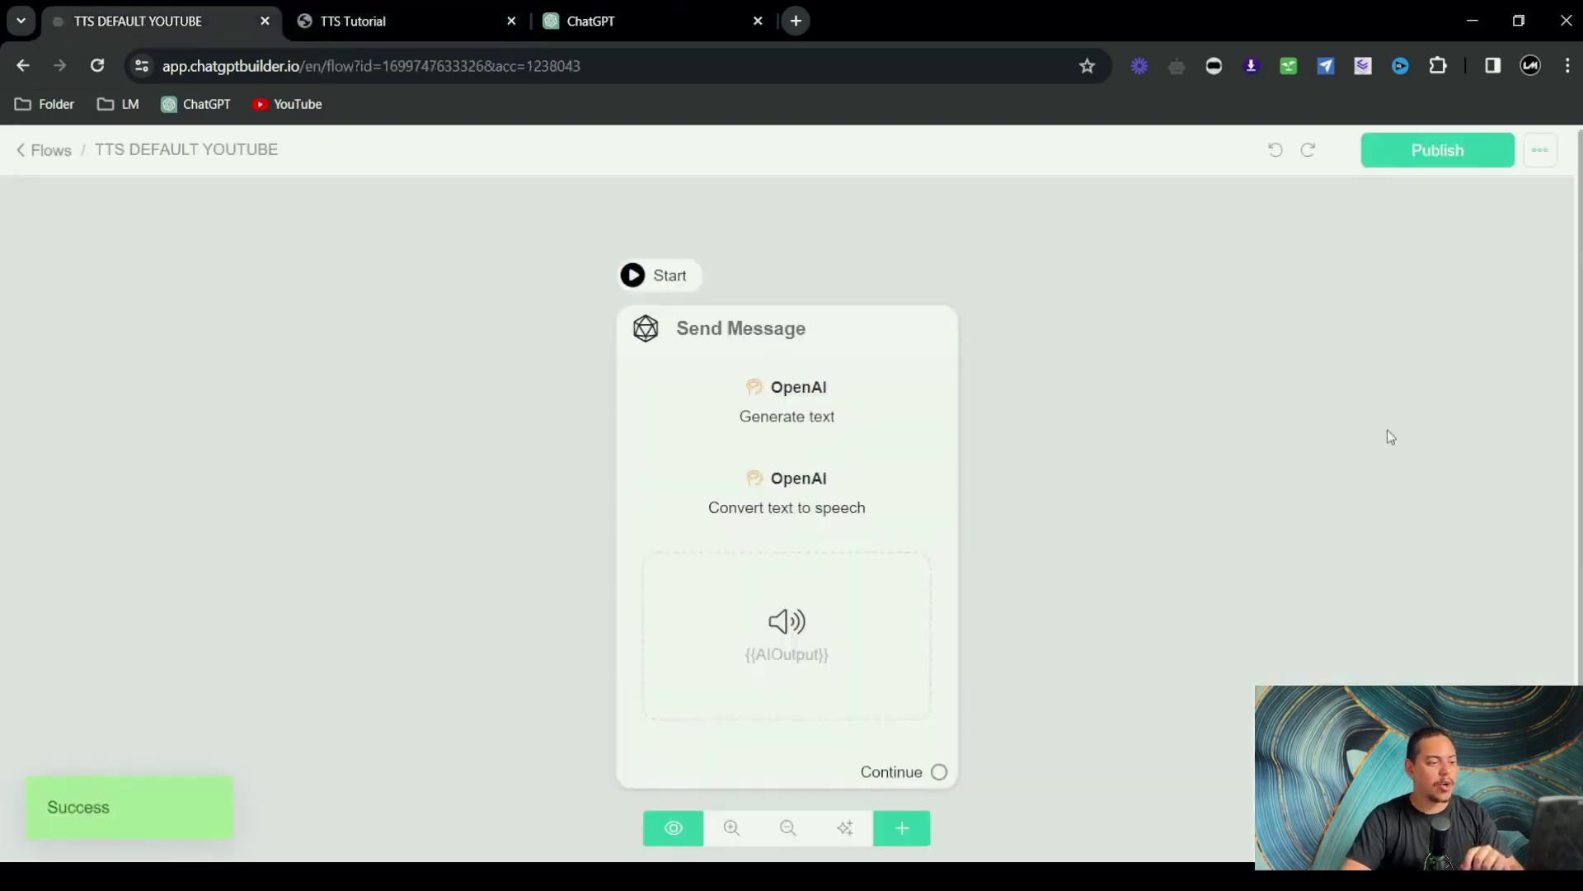
drag(858, 460, 846, 414)
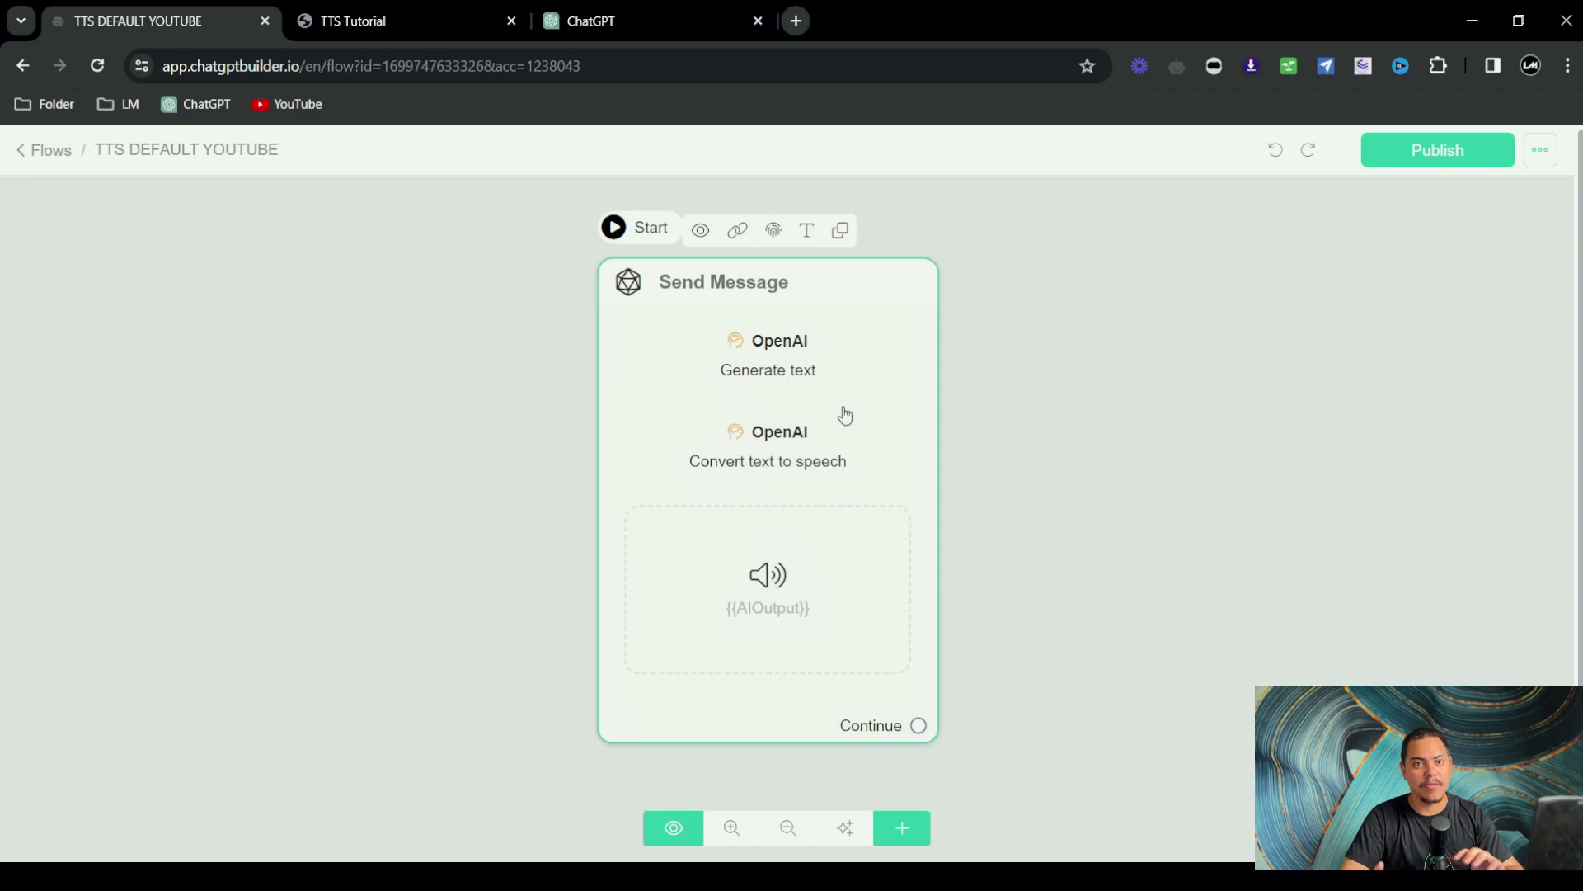
mouse_move(845, 415)
mouse_down()
mouse_move(880, 400)
mouse_move(837, 399)
mouse_up()
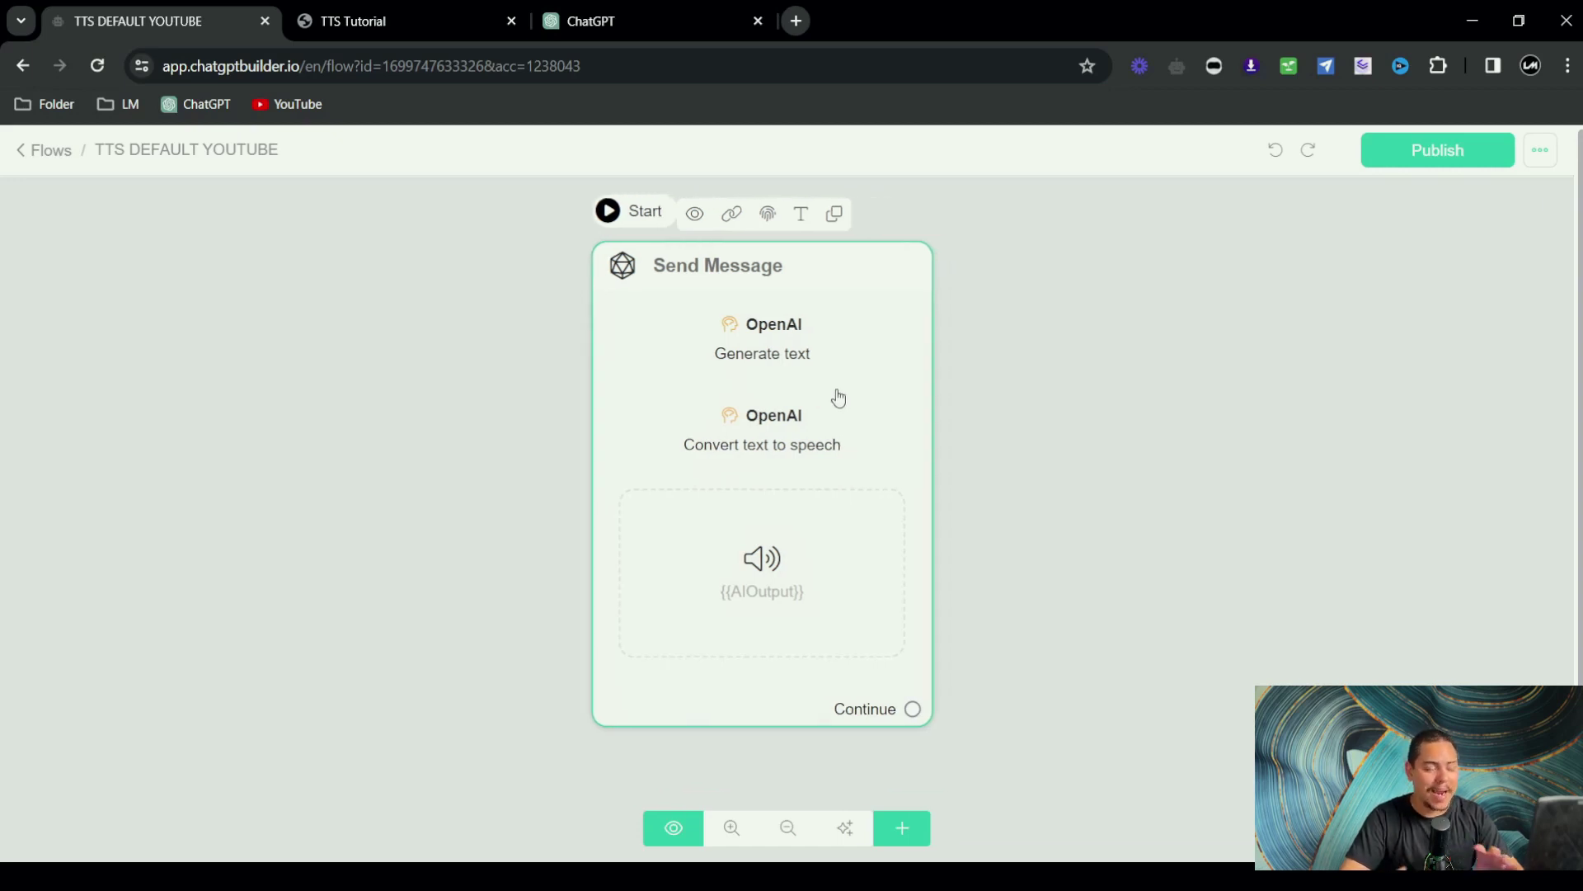
drag(839, 399, 805, 399)
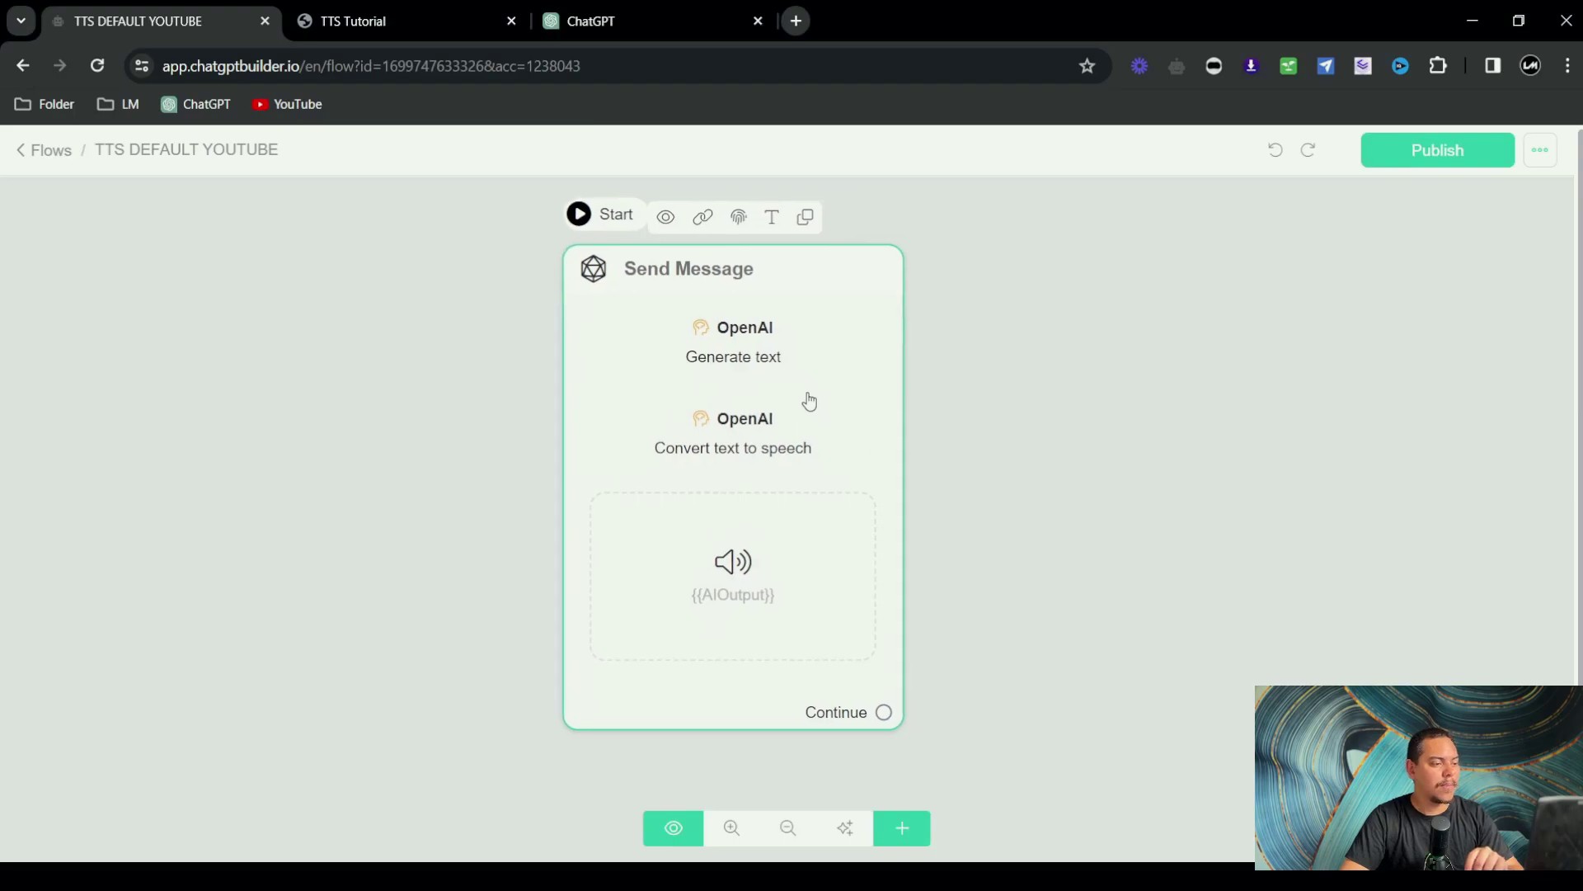